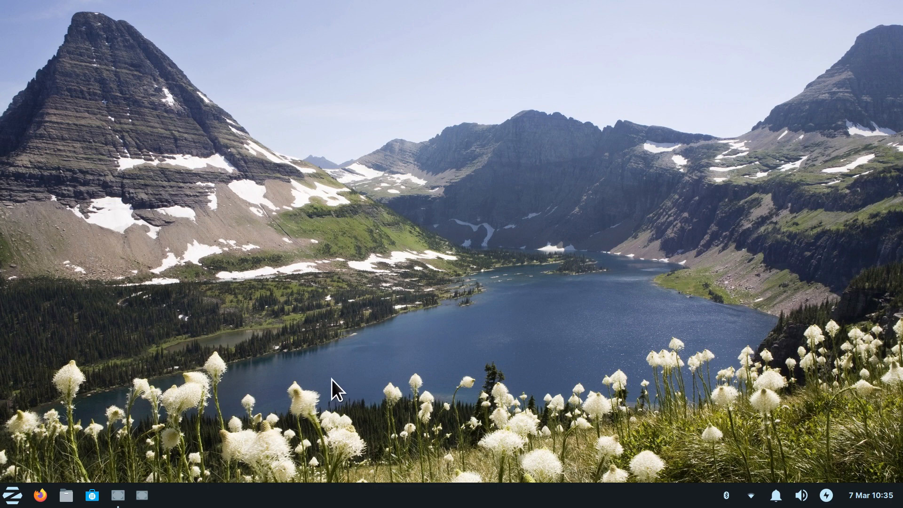
Open the home folder in the file manager and move its window to the middle of the desktop.
left_click(67, 495)
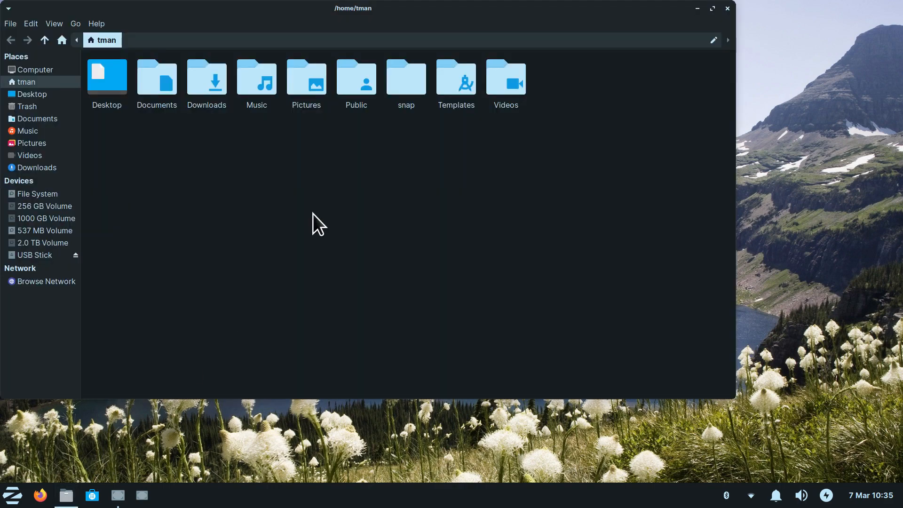
left_click_drag(406, 15, 504, 89)
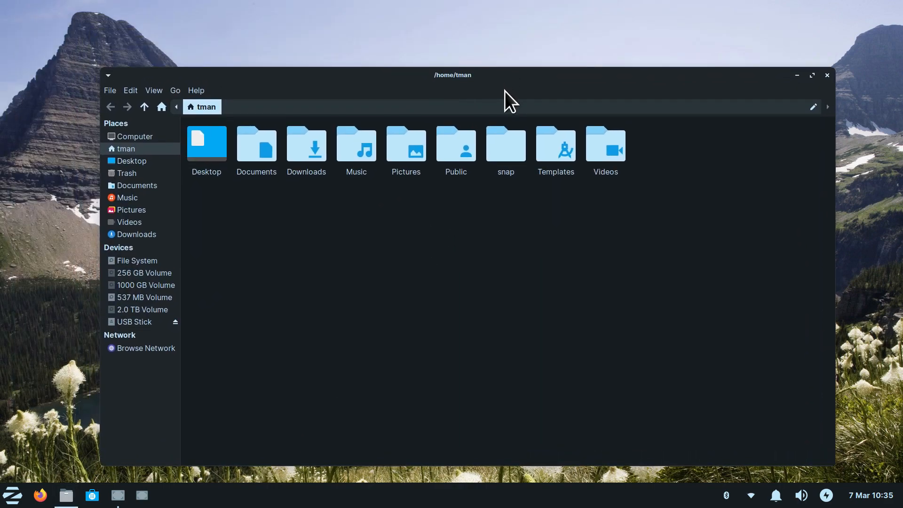
Try several icon zoom levels in the home folder and leave the folder icons one level larger.
left_click(154, 90)
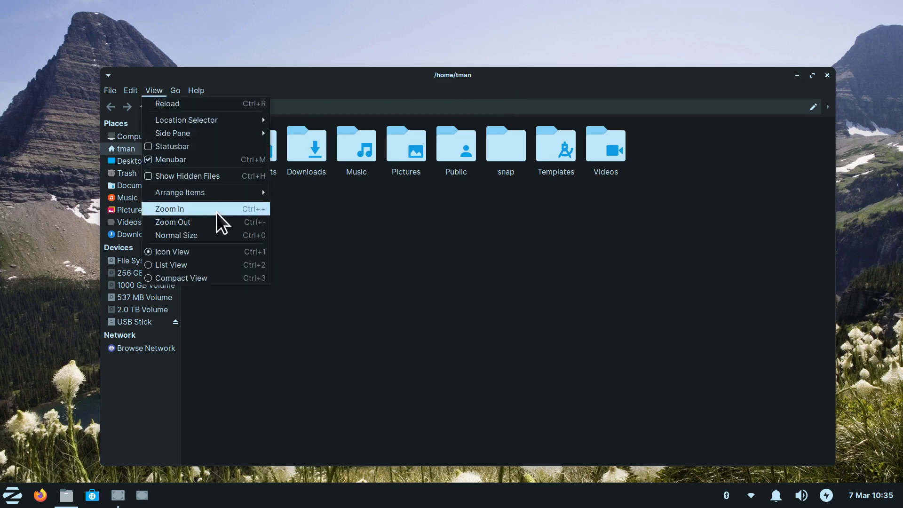
left_click(430, 269)
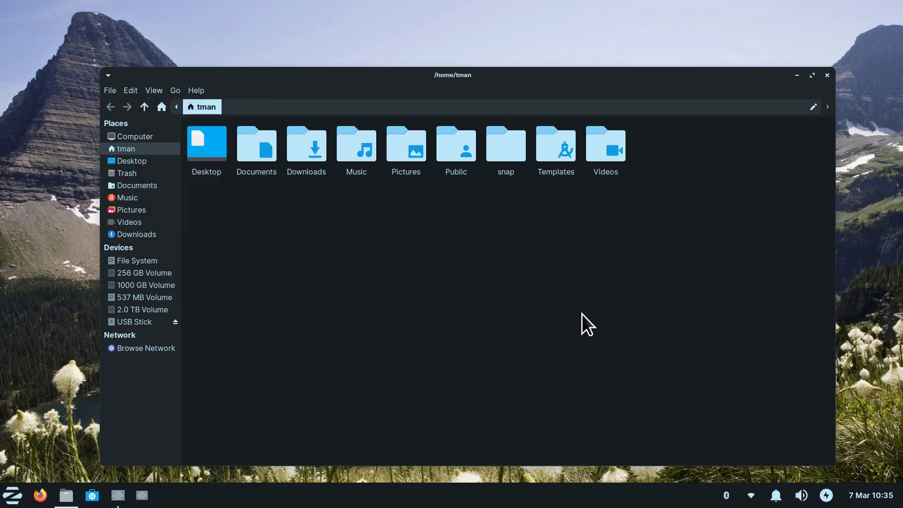
key("ctrl+plus")
key("ctrl+minus")
key("ctrl+plus")
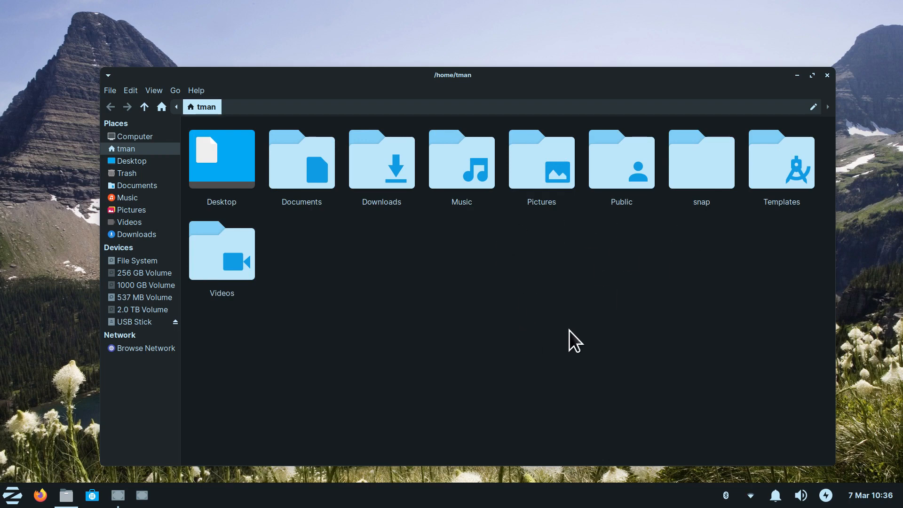
key("ctrl+plus")
key("ctrl+minus")
key("ctrl+minus")
key("ctrl+plus")
key("ctrl+minus")
key("ctrl+minus")
key("ctrl+plus")
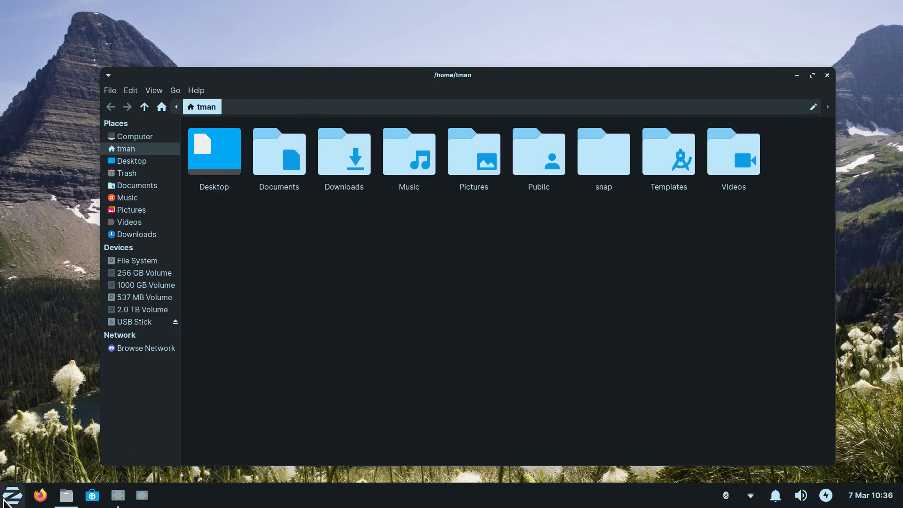
Try the white Zorin theme background in Zorin Appearance, restore the dark one and close the settings.
left_click(3, 498)
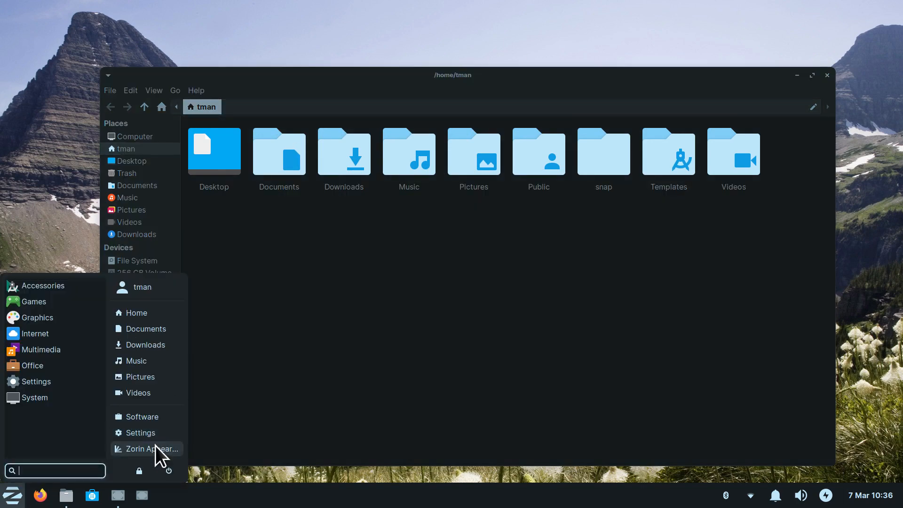
left_click(157, 449)
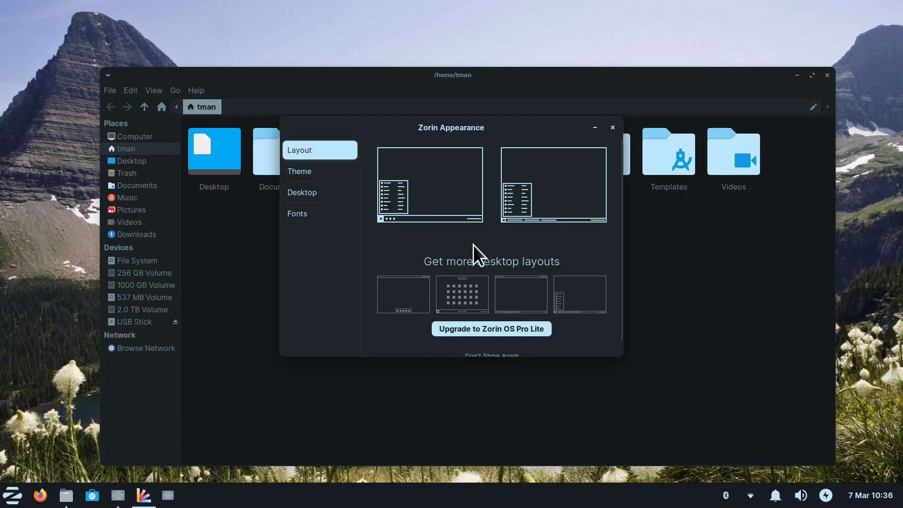
left_click(314, 174)
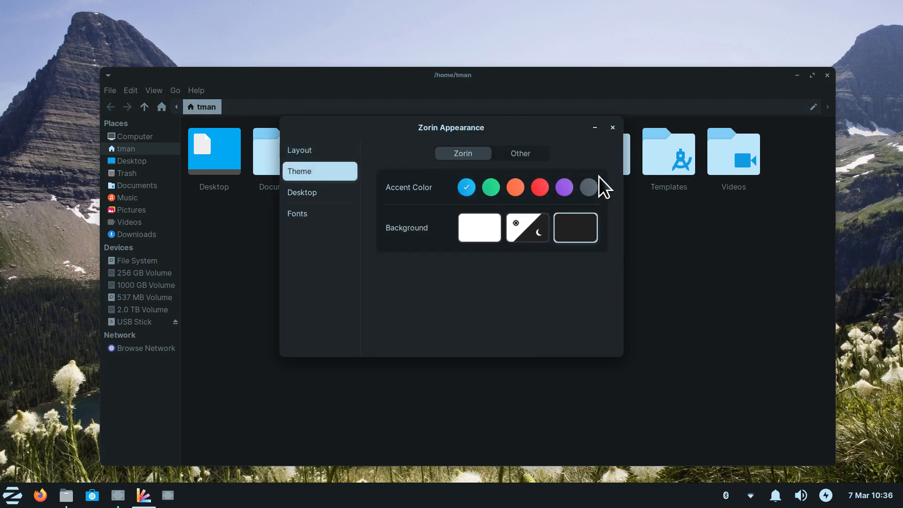
left_click(471, 233)
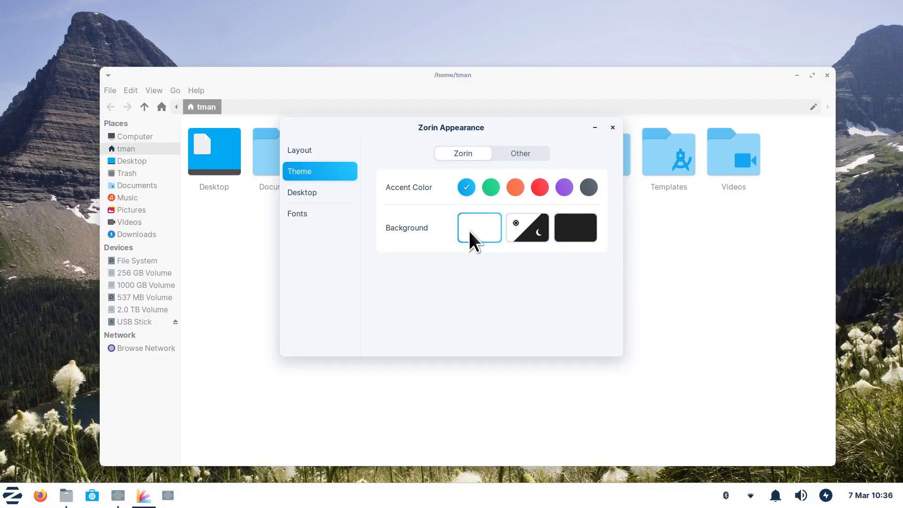
left_click(577, 227)
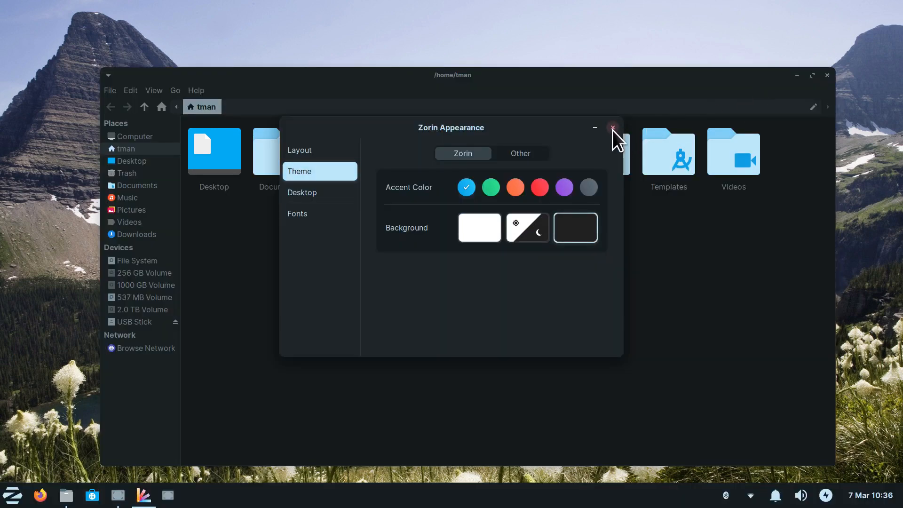
left_click(612, 128)
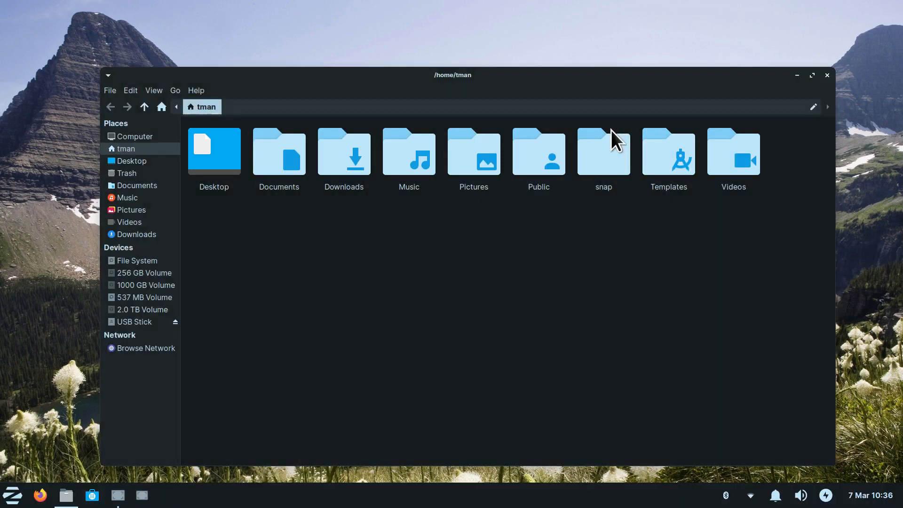
View the contents of the Documents folder and of the USB Stick.
double_click(288, 155)
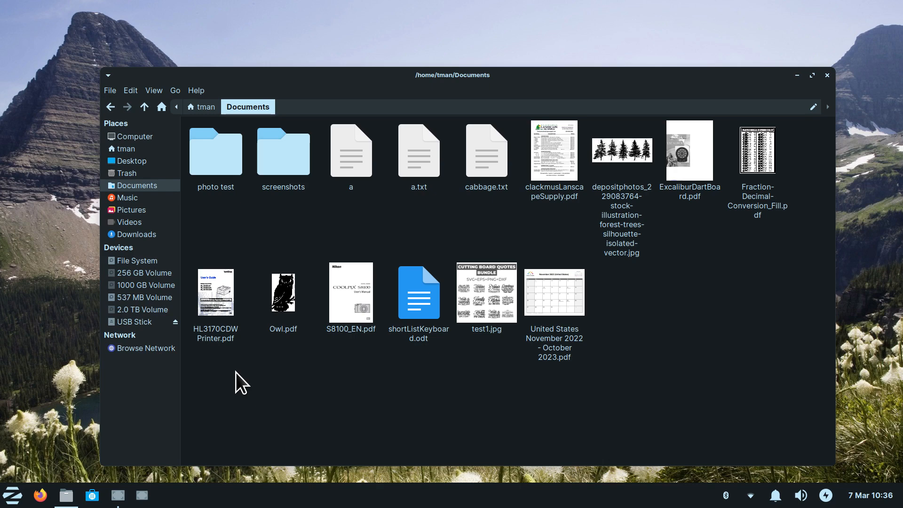
left_click(135, 321)
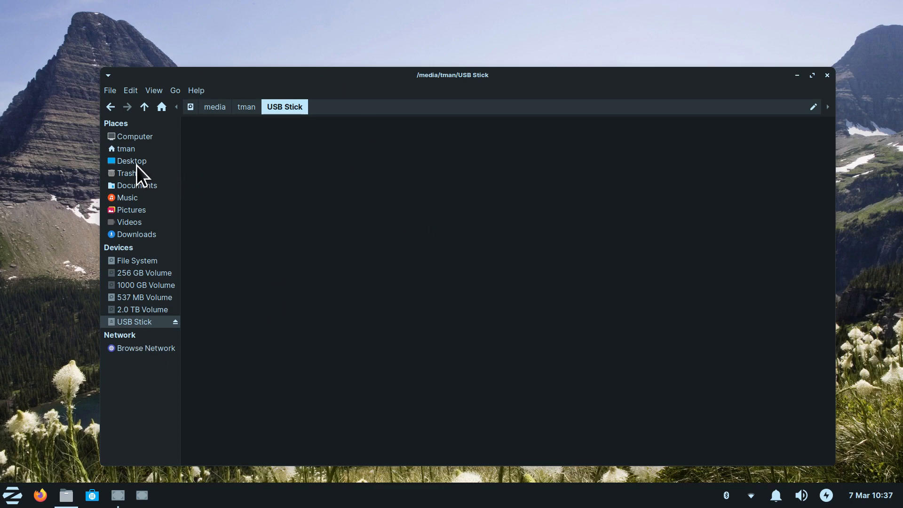
Open the Documents folder from the home folder and make its icons one zoom level smaller.
left_click(126, 150)
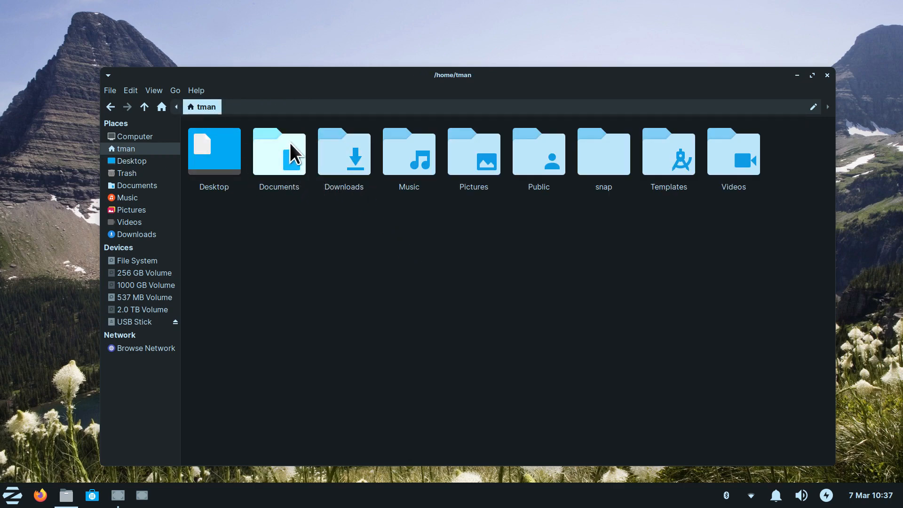
double_click(280, 155)
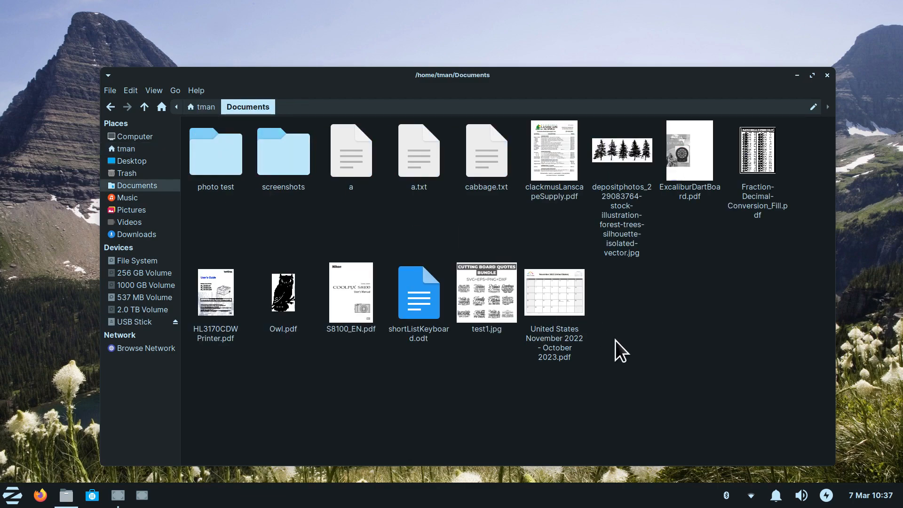
scroll(632, 339, "up", 2)
scroll(632, 340, "down", 1)
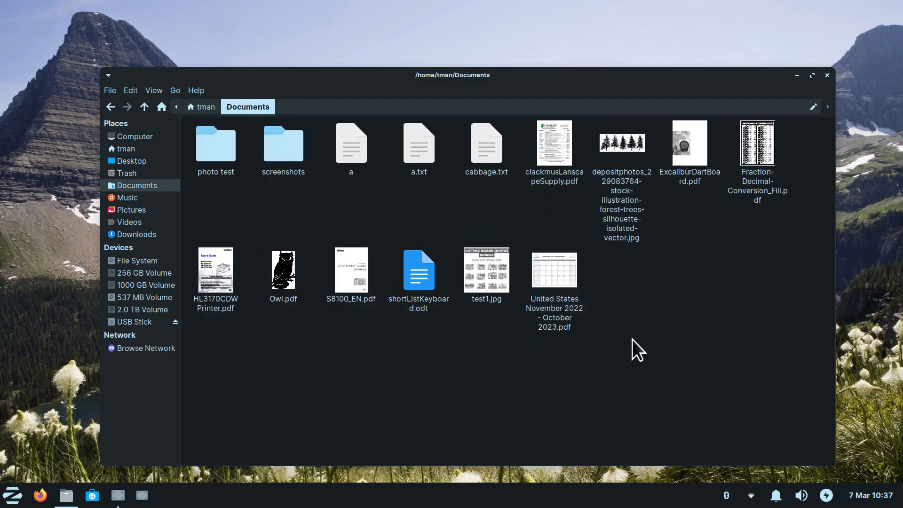
scroll(632, 340, "up", 2)
scroll(632, 340, "down", 3)
scroll(632, 339, "up", 1)
Copy "United States November 2022 - October 2023.pdf" from Documents and paste it onto the USB Stick.
left_click(554, 264)
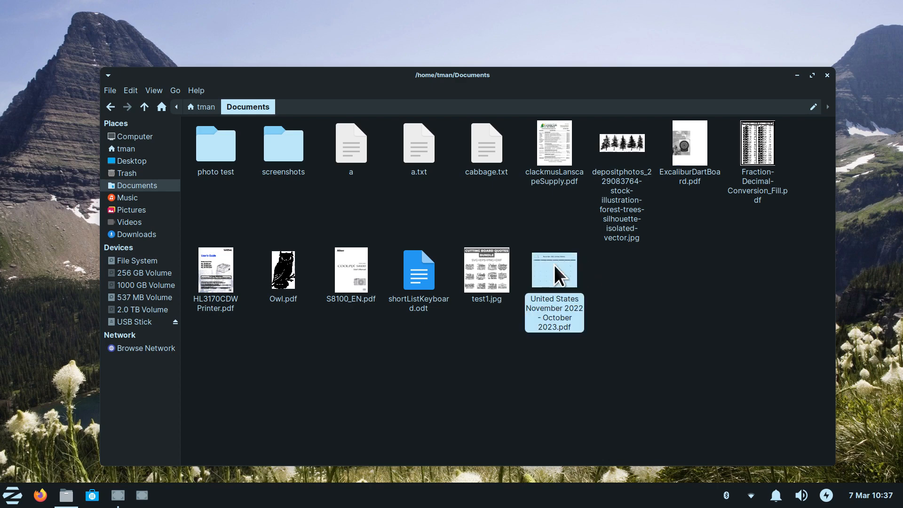
right_click(554, 265)
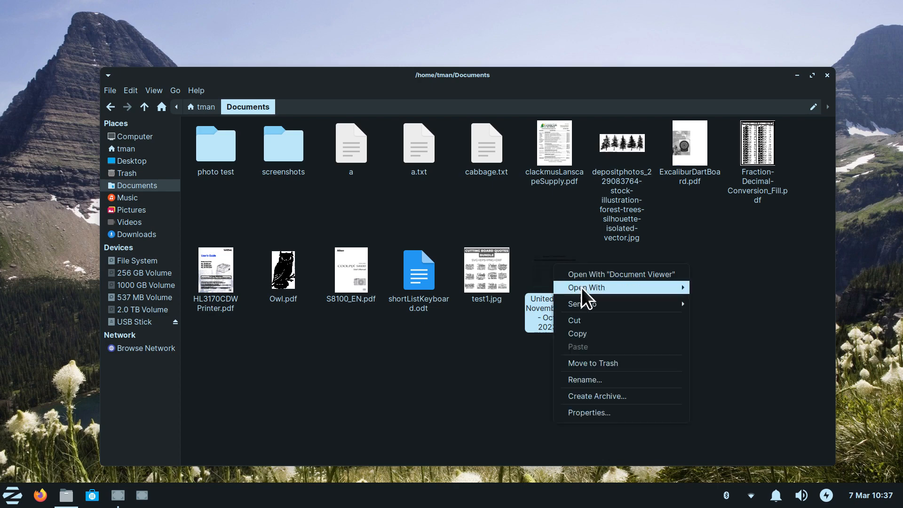
left_click(597, 333)
left_click(133, 323)
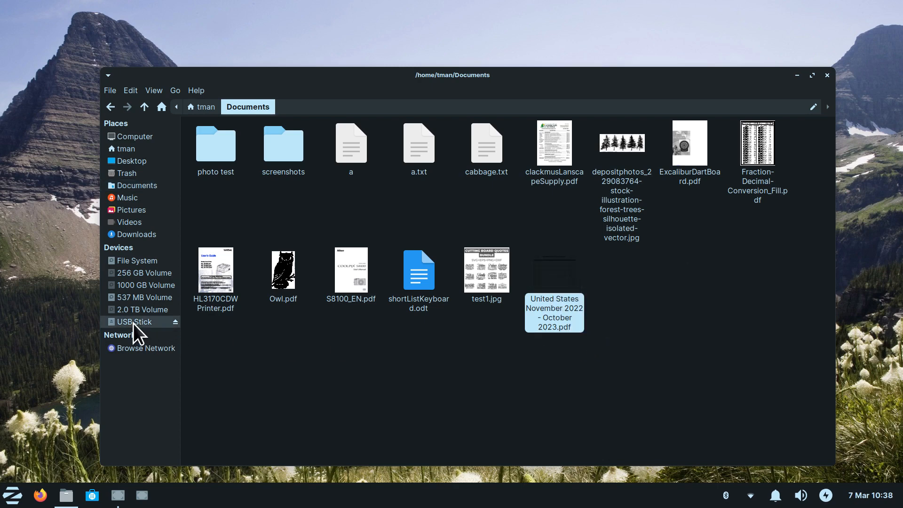
right_click(364, 219)
left_click(406, 260)
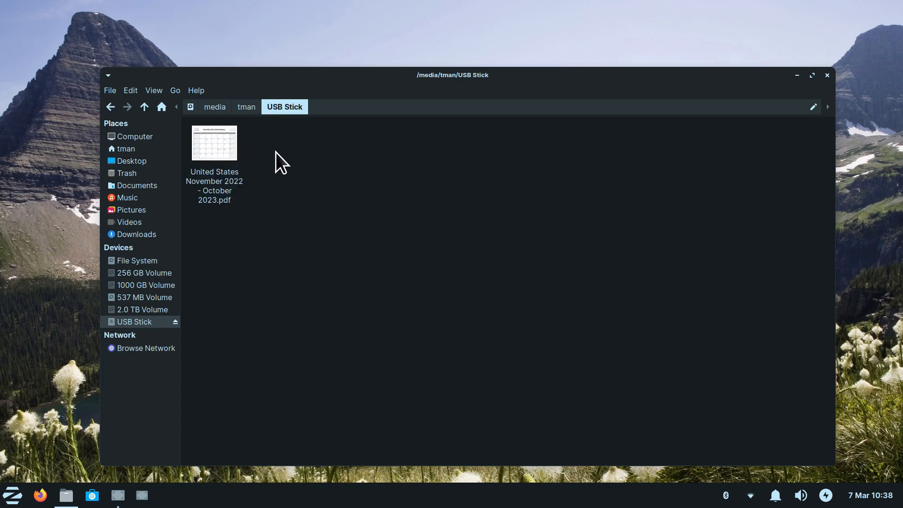
Delete the calendar PDF from the USB Stick.
left_click_drag(276, 154, 188, 201)
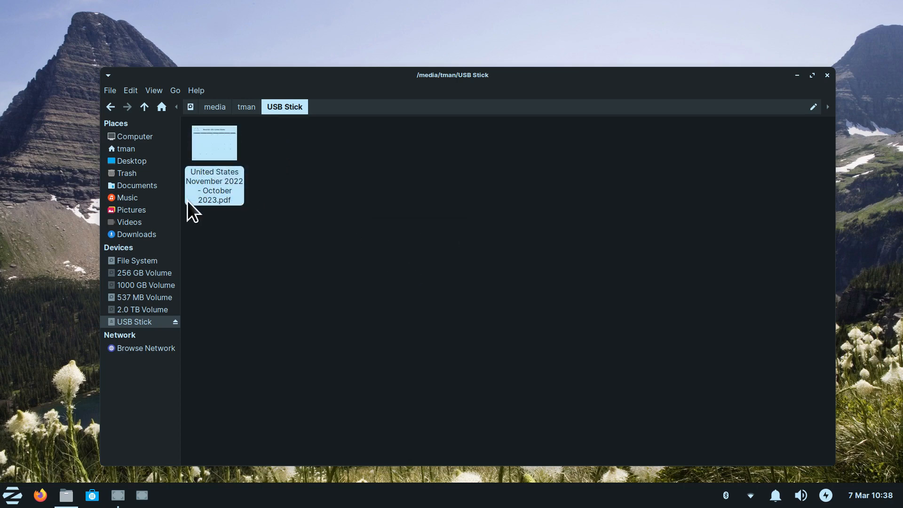
key("Delete")
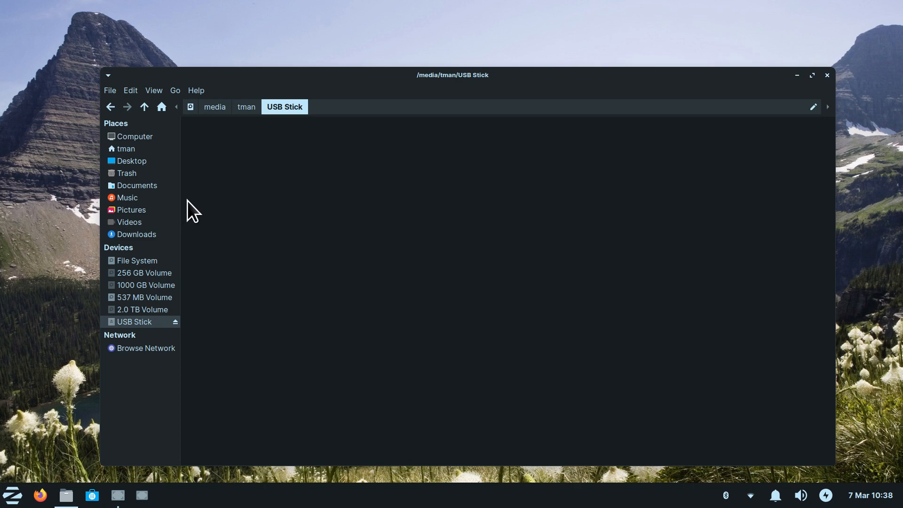
Copy S8100_EN.pdf, shortListKeyboard.odt, test1.jpg and "United States November 2022 - October 2023.pdf" together from Documents to the USB Stick.
left_click(145, 151)
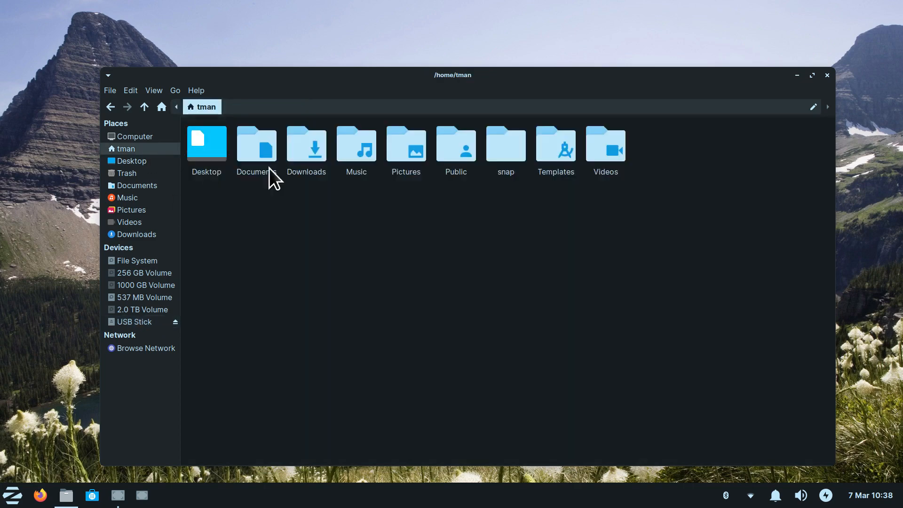
double_click(253, 142)
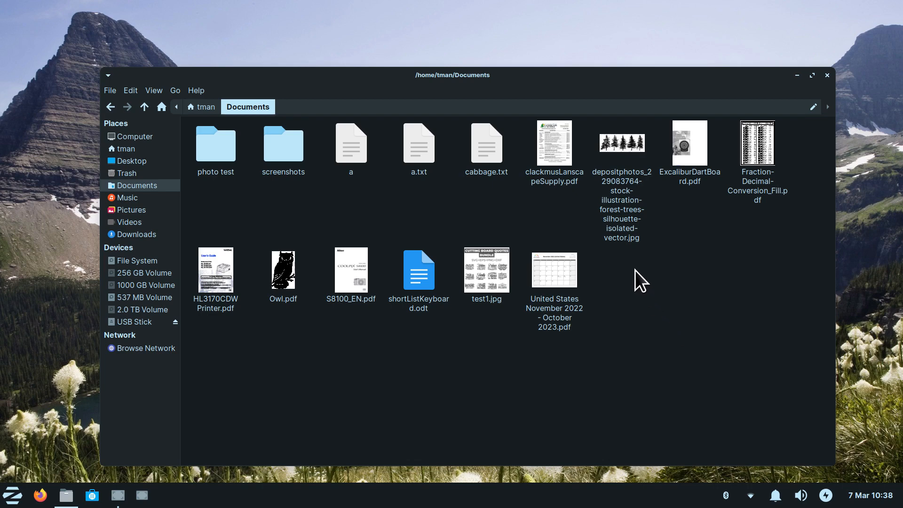
left_click(551, 269)
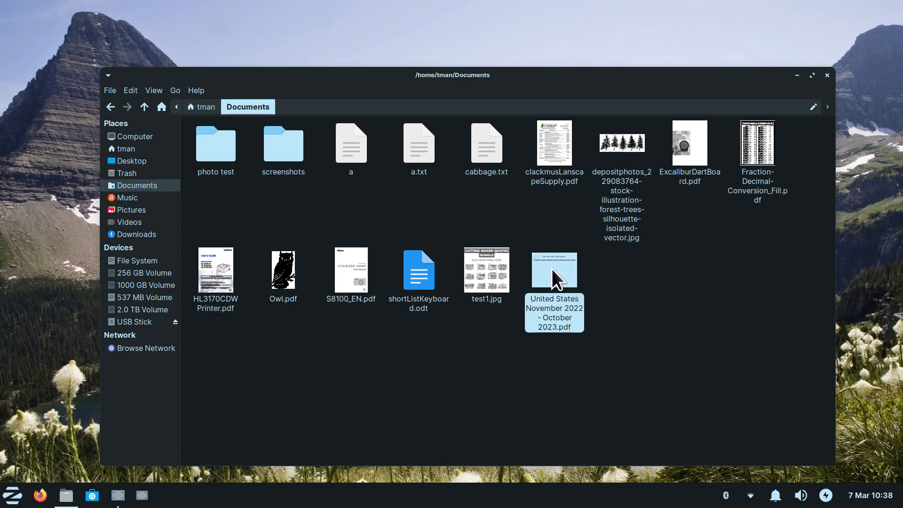
left_click(487, 267, "ctrl")
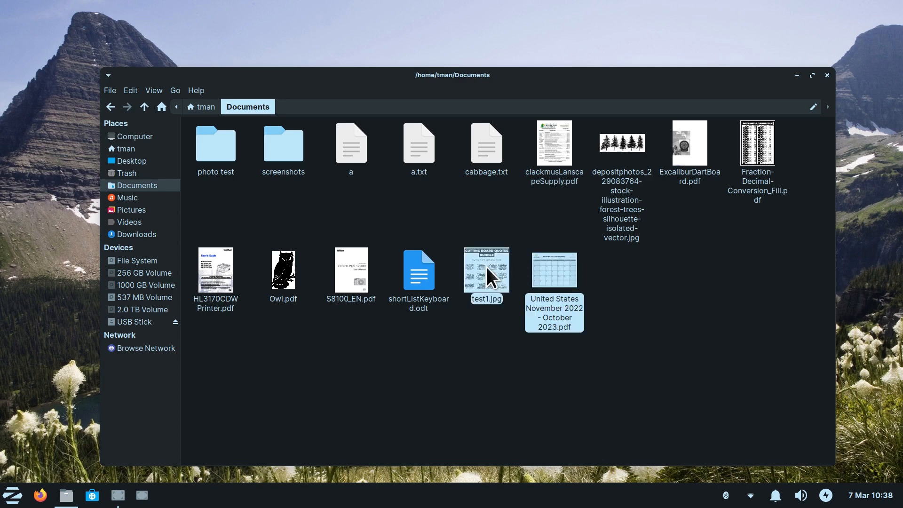
left_click(413, 267, "ctrl")
left_click(343, 275, "ctrl")
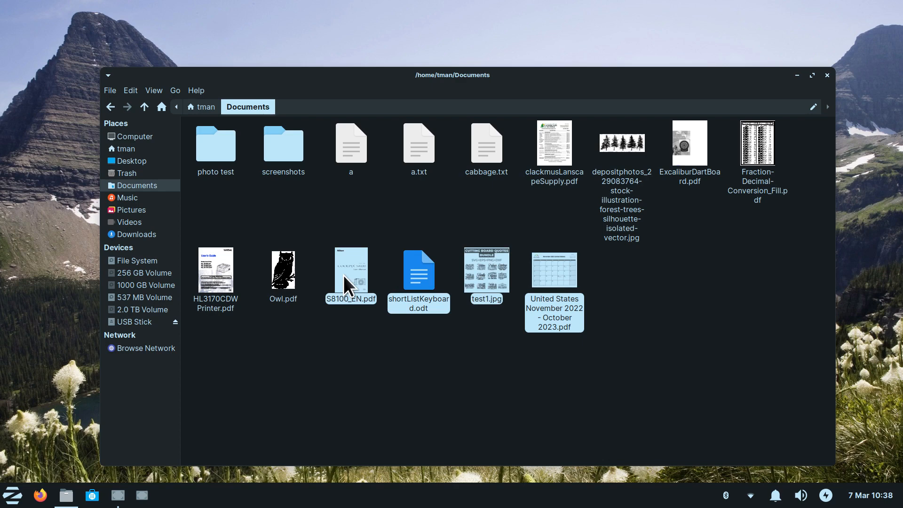
left_click(284, 273, "ctrl")
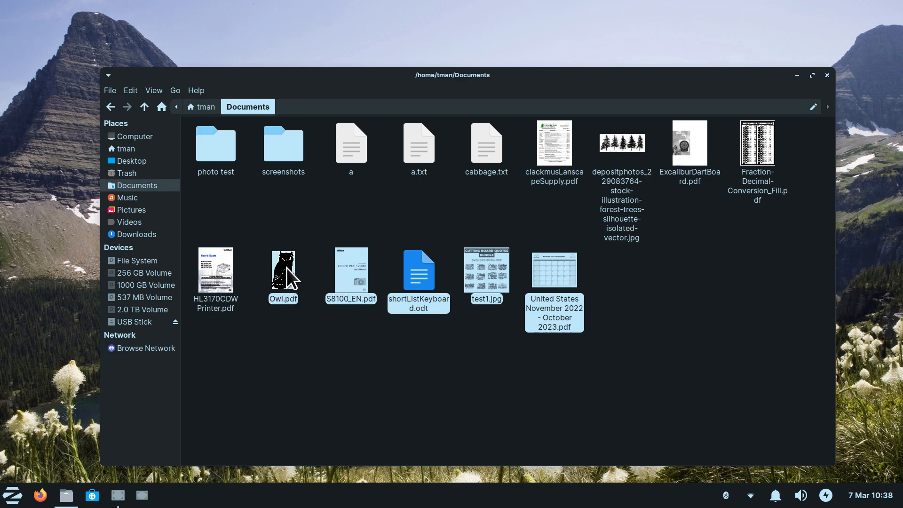
left_click(286, 269, "ctrl")
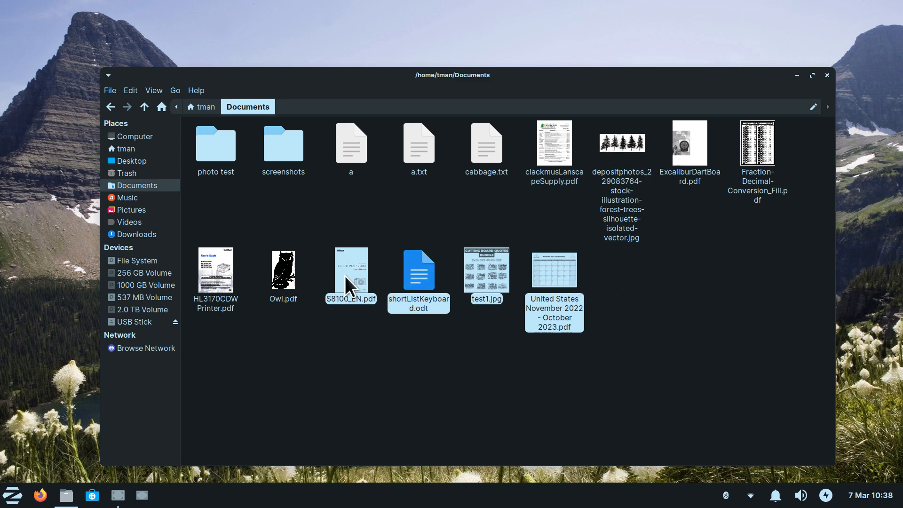
right_click(486, 264)
left_click(541, 325)
left_click(131, 323)
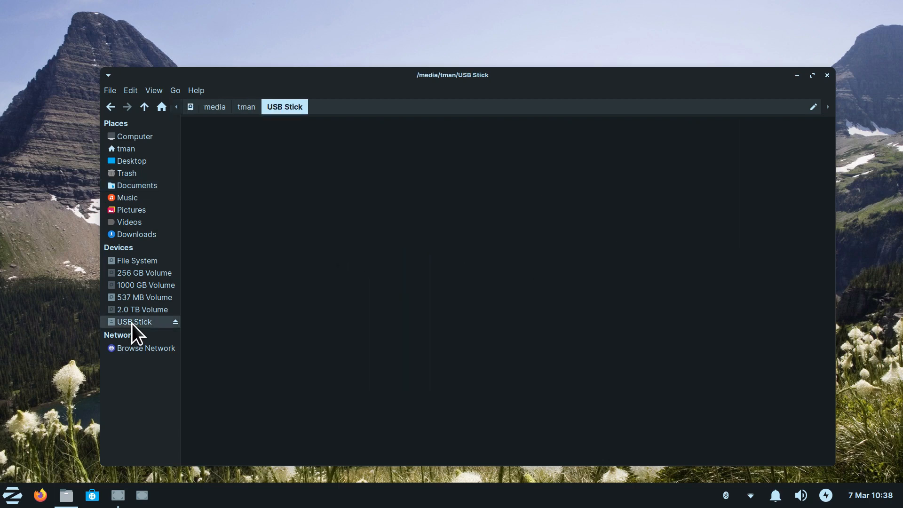
right_click(317, 183)
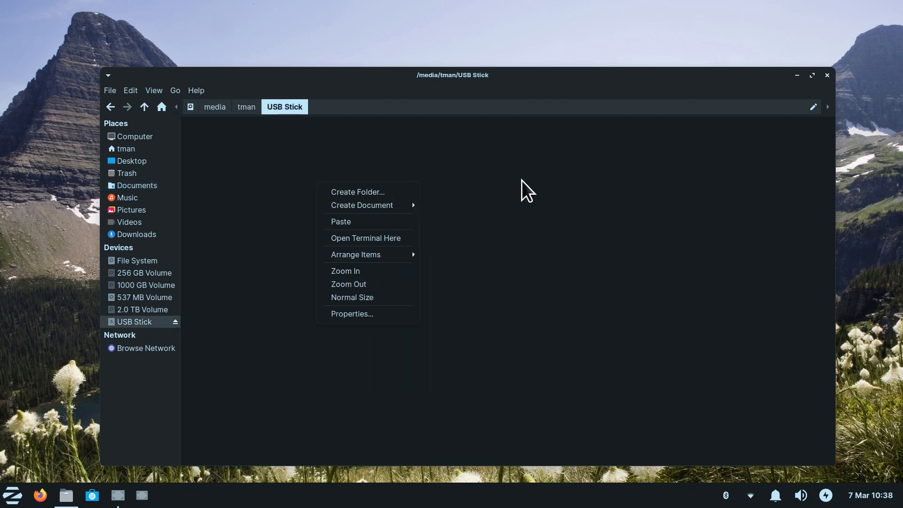
left_click(385, 222)
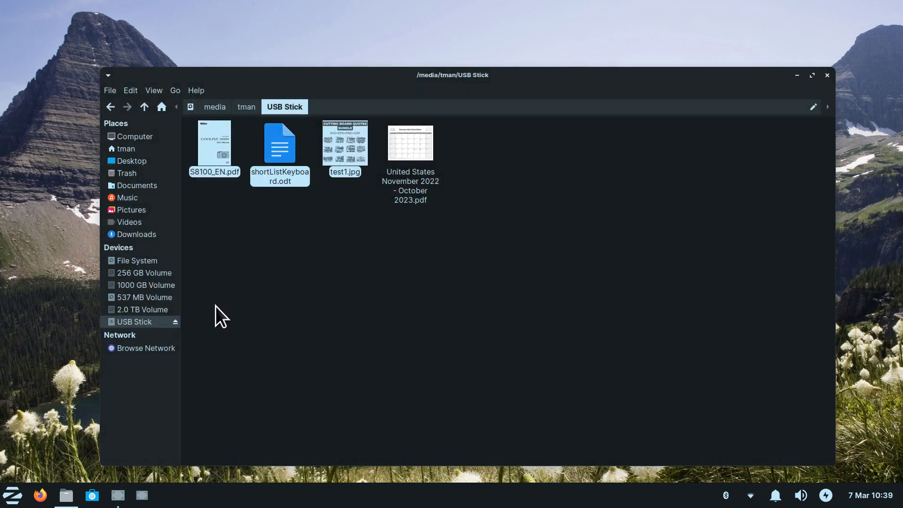
left_click(128, 90)
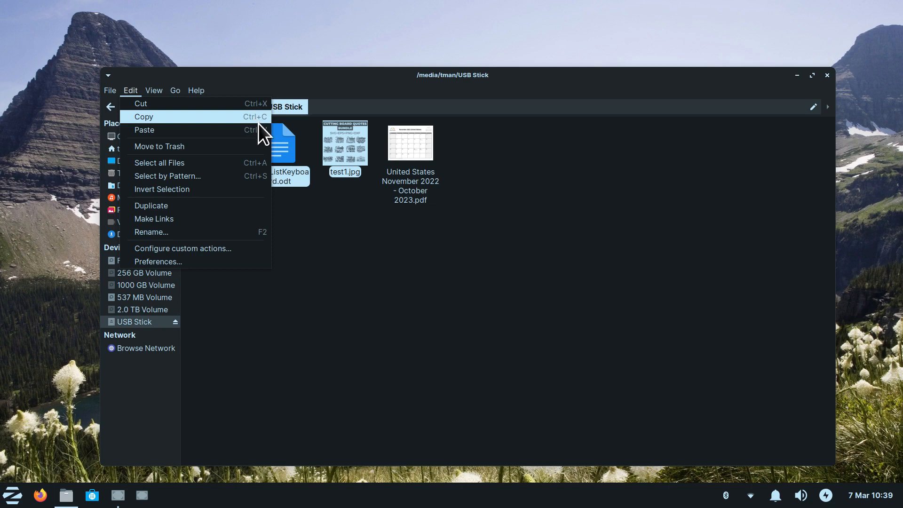
left_click(370, 264)
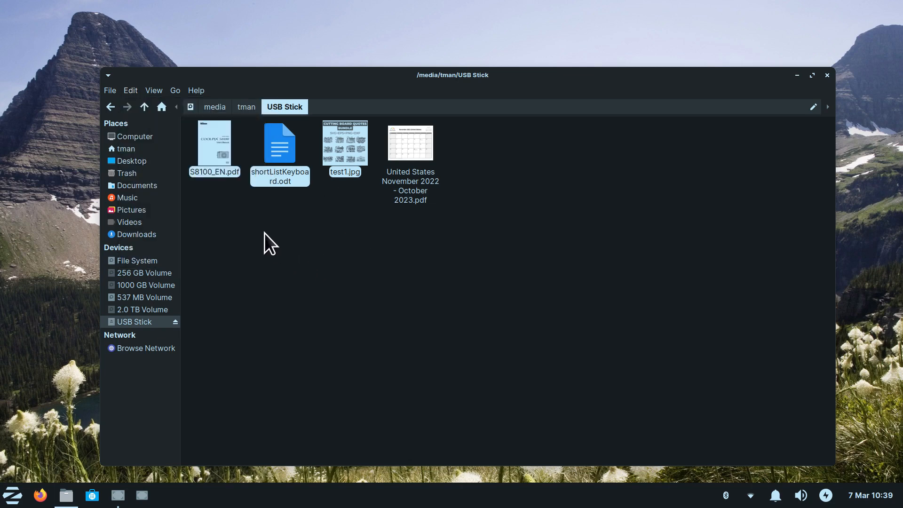
Select the four files on the USB Stick as a group and one at a time, clearing the selection after each.
left_click(498, 139)
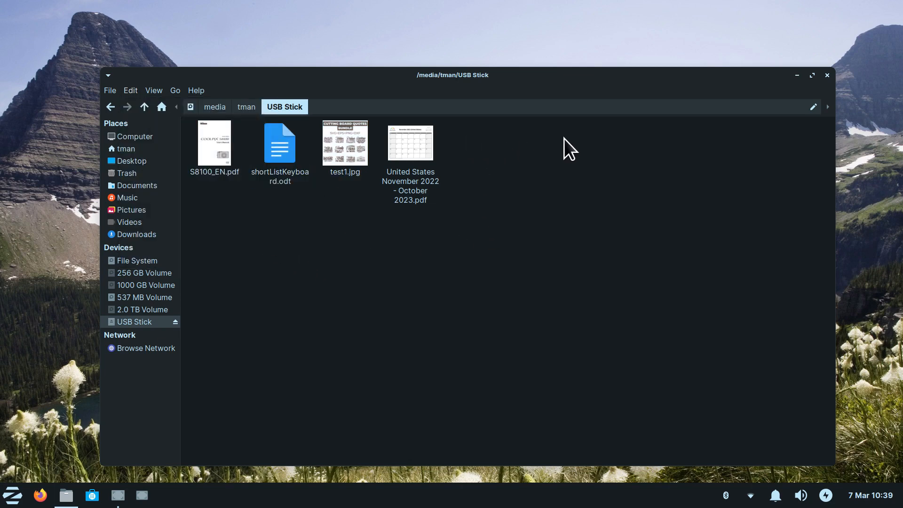
left_click_drag(543, 136, 188, 205)
left_click(414, 223)
left_click(416, 151)
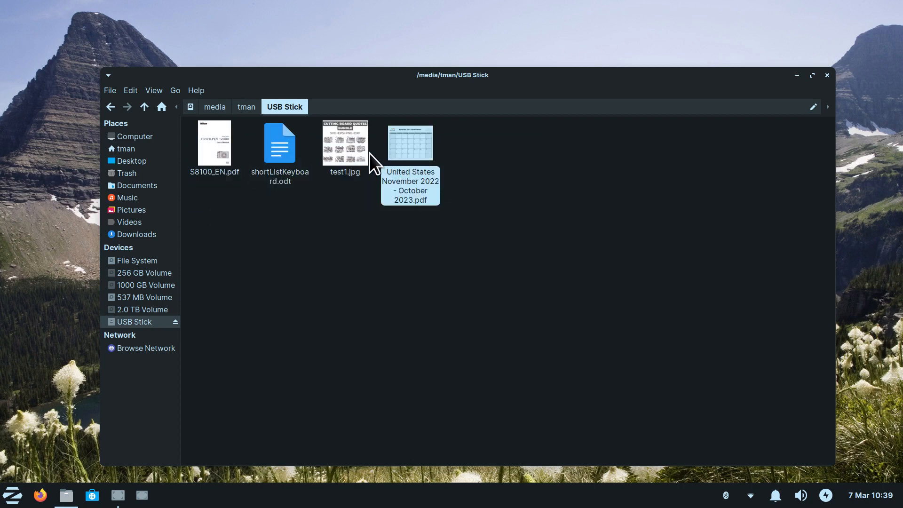
left_click(343, 146, "ctrl")
left_click(283, 147, "ctrl")
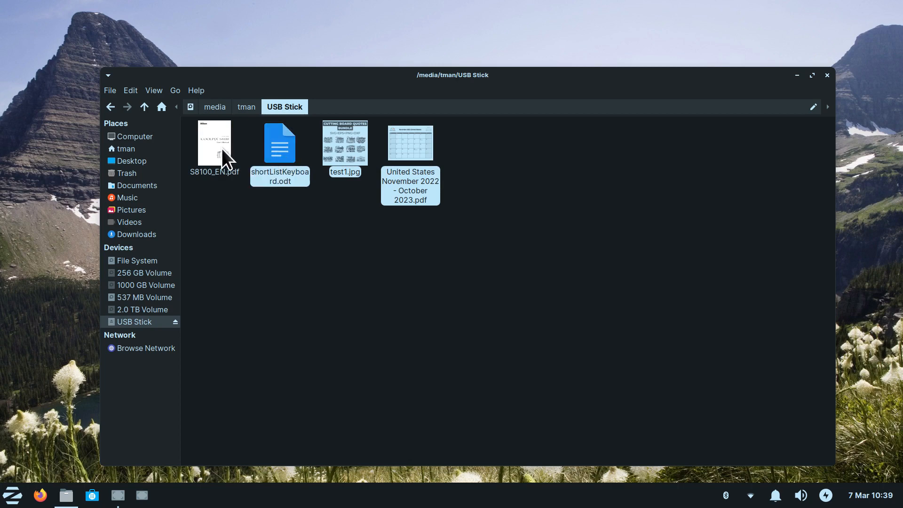
left_click(221, 149, "ctrl")
left_click(529, 205)
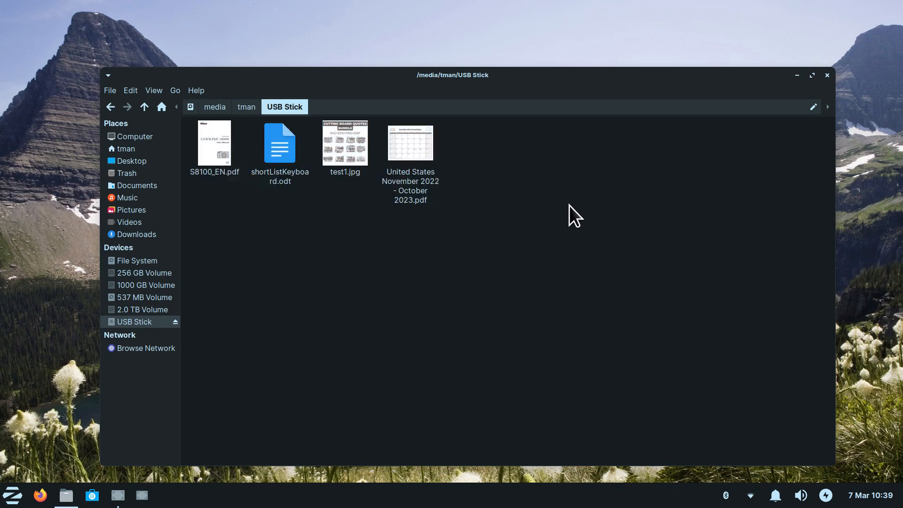
Select everything on the USB Stick at once, look up the Select all Files command, and clear the selection.
key("ctrl+a")
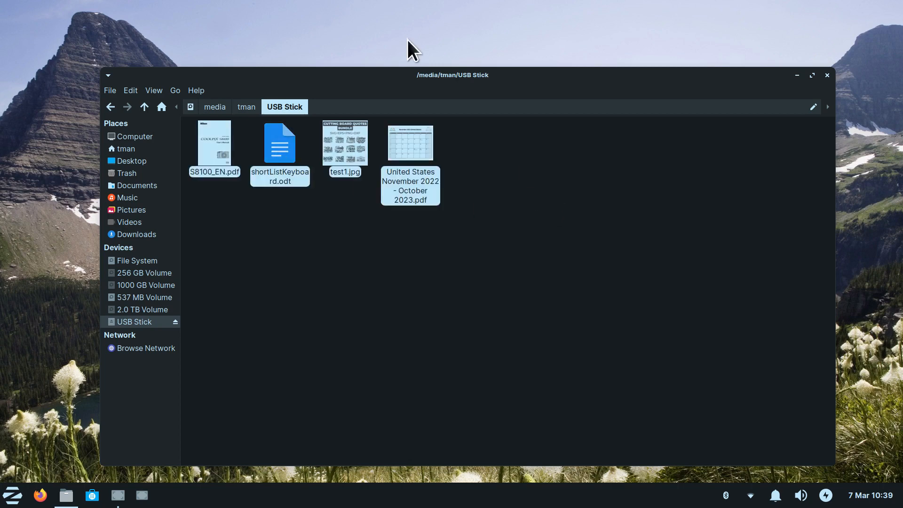
left_click(130, 89)
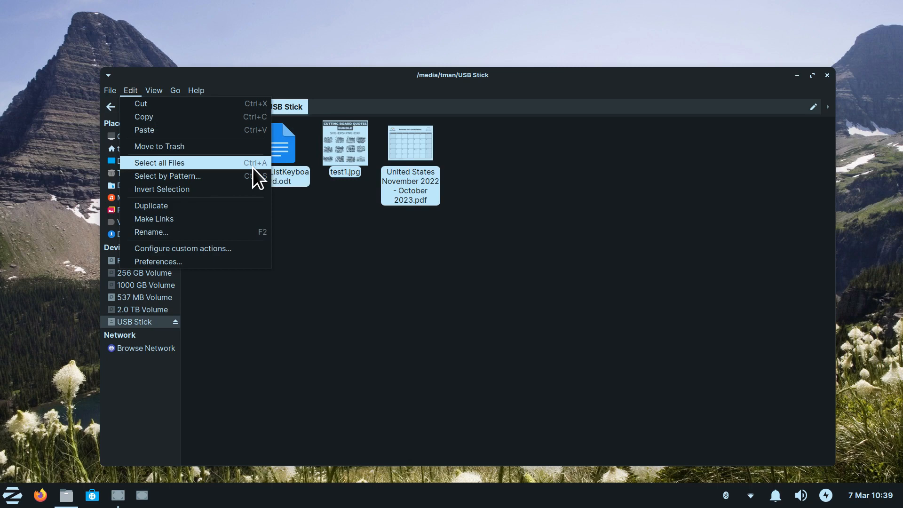
left_click(450, 270)
left_click(510, 176)
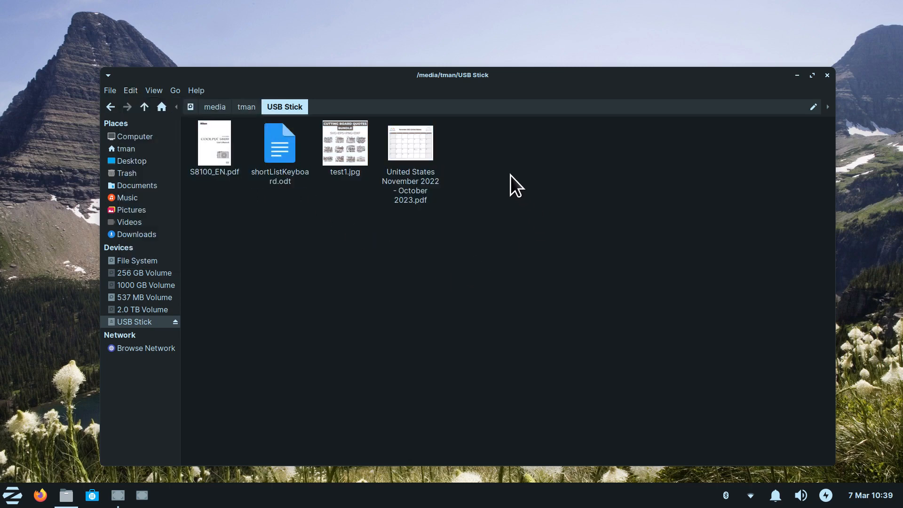
Delete all four files from the USB Stick.
left_click_drag(473, 146, 633, 241)
left_click_drag(494, 141, 213, 147)
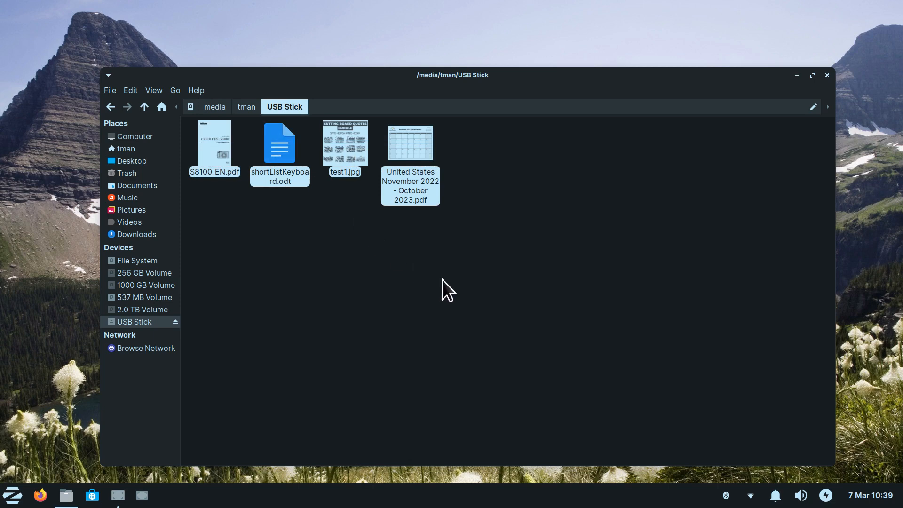
key("Delete")
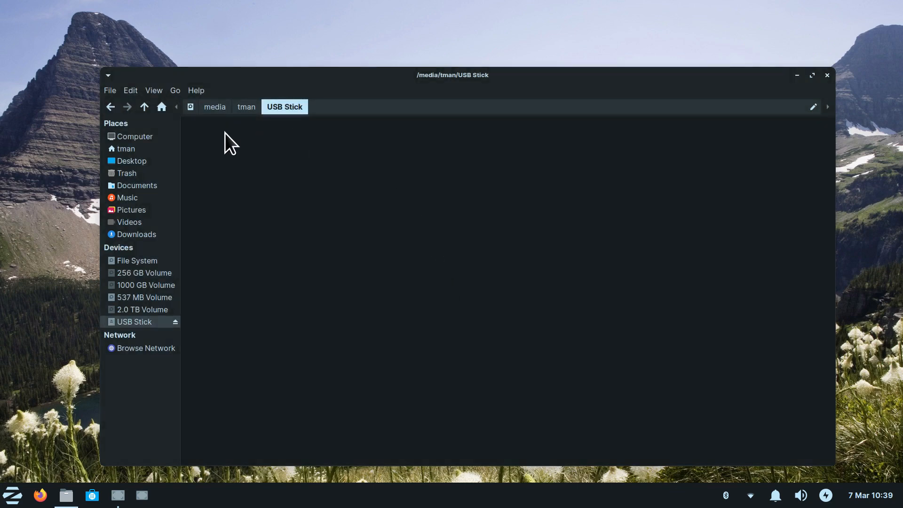
Go from the USB Stick back to the Documents folder by way of the home folder.
left_click(108, 108)
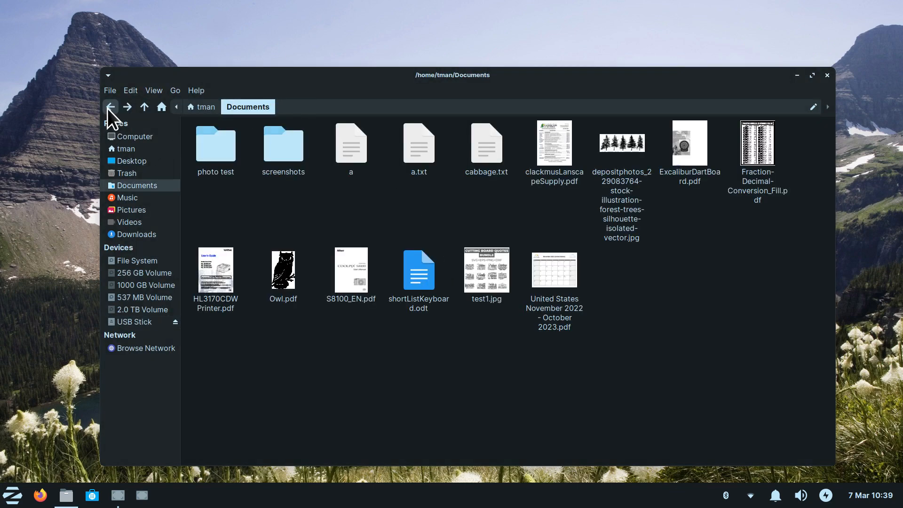
left_click(127, 107)
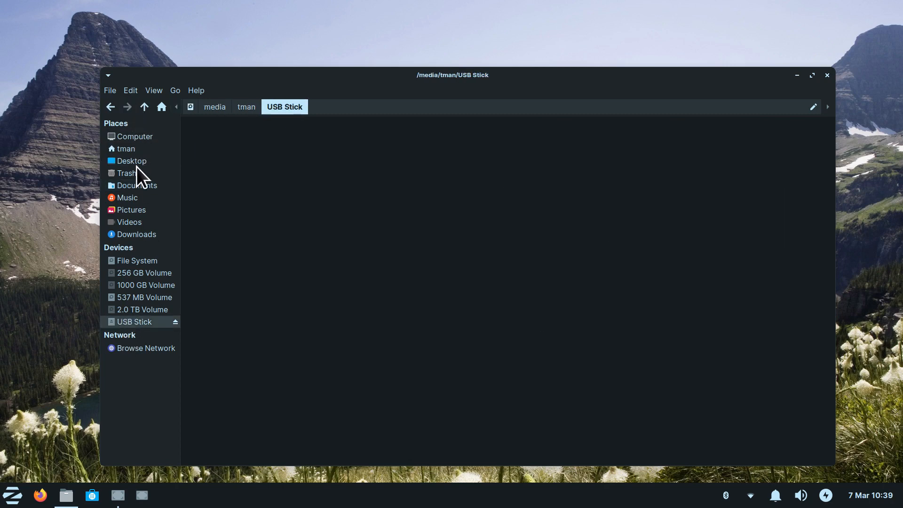
left_click(107, 107)
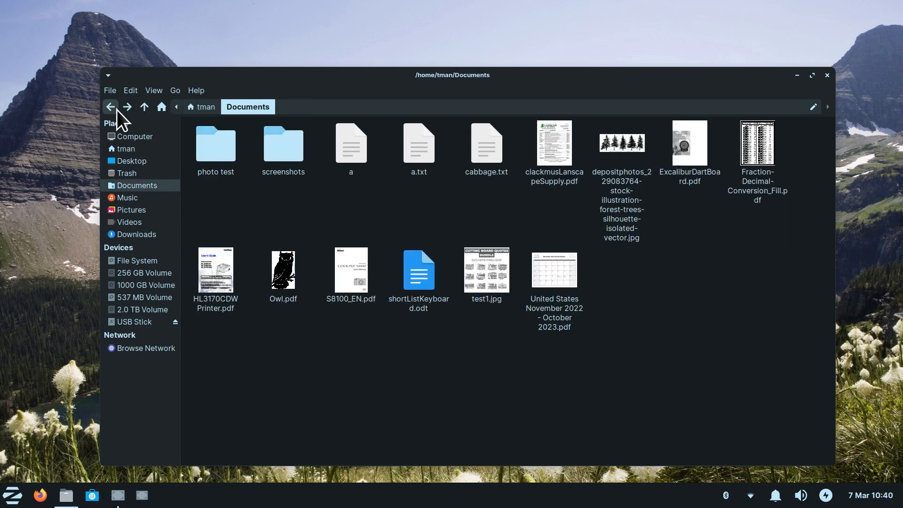
left_click(128, 150)
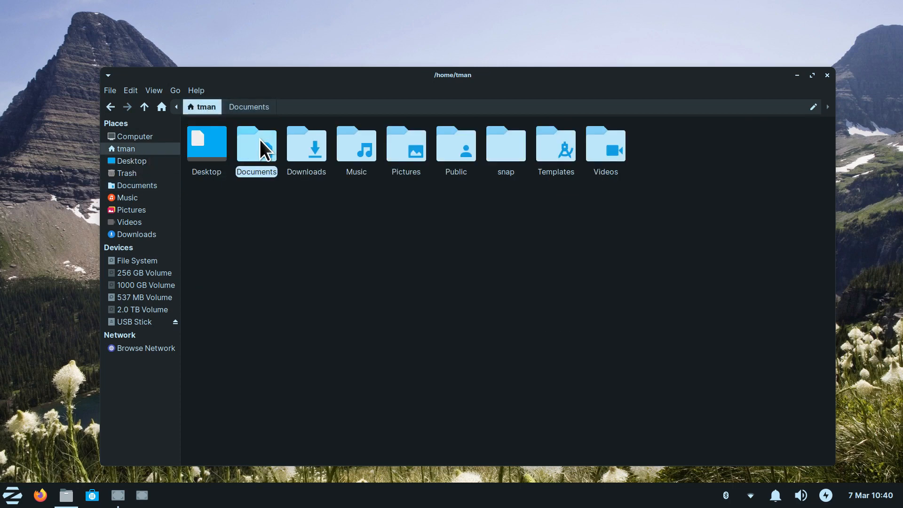
double_click(259, 139)
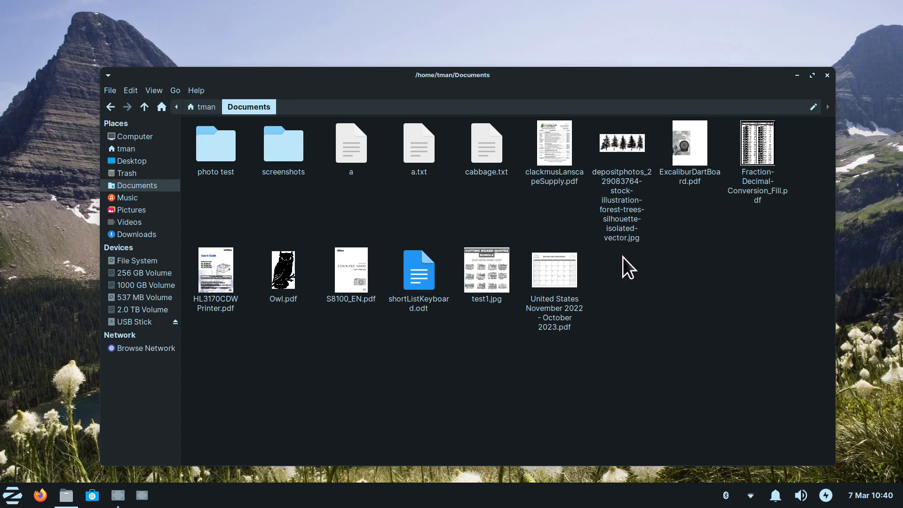
Select the five files from Owl.pdf through the calendar PDF in Documents, look at the Copy option, and clear the selection.
left_click_drag(622, 258, 258, 298)
right_click(419, 266)
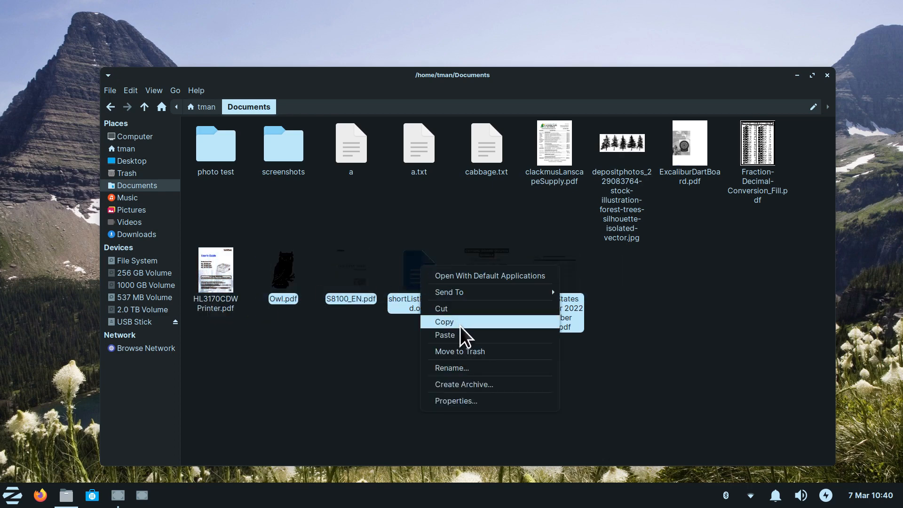
left_click(674, 353)
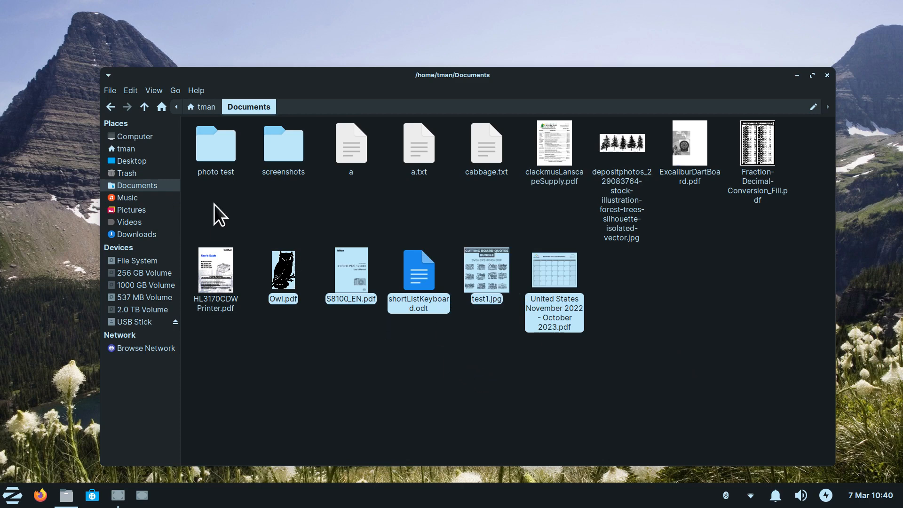
left_click(317, 332)
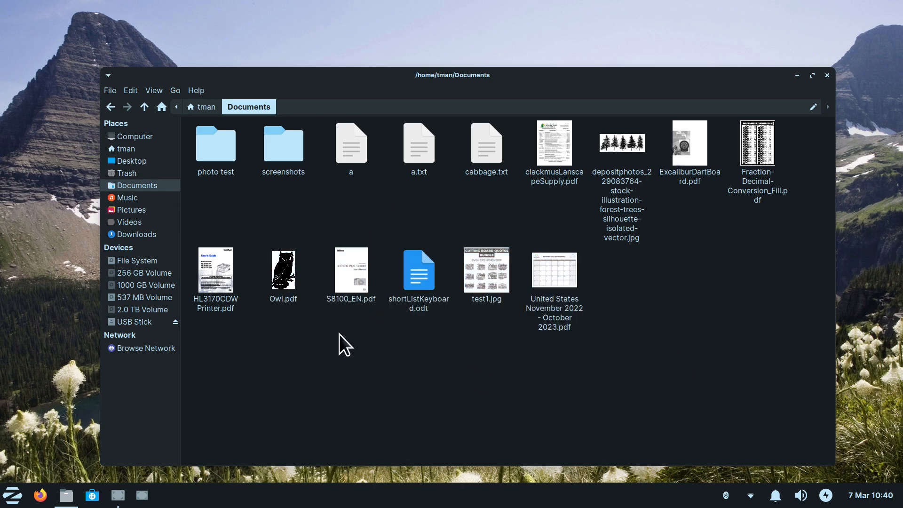
Examine the photo test and screenshots folders in Documents, including the last screenshot image, and the text file named a.
double_click(215, 157)
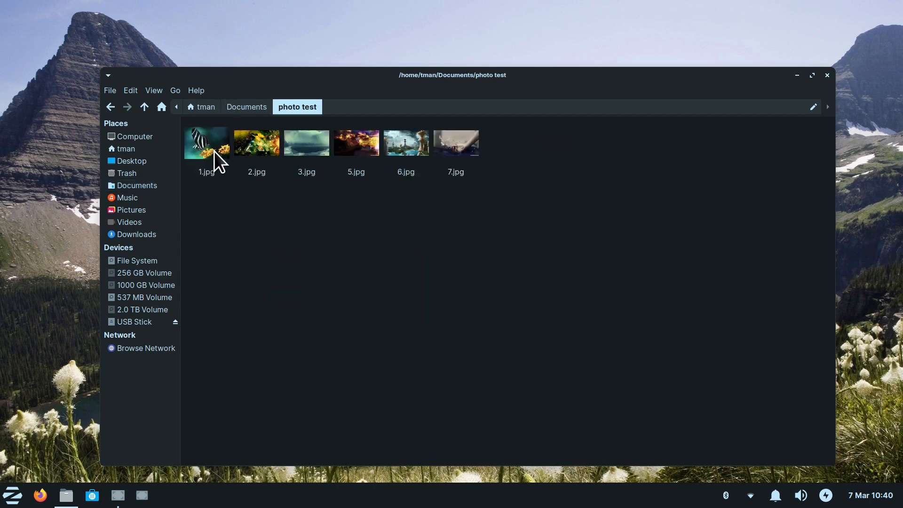
left_click(245, 108)
double_click(285, 146)
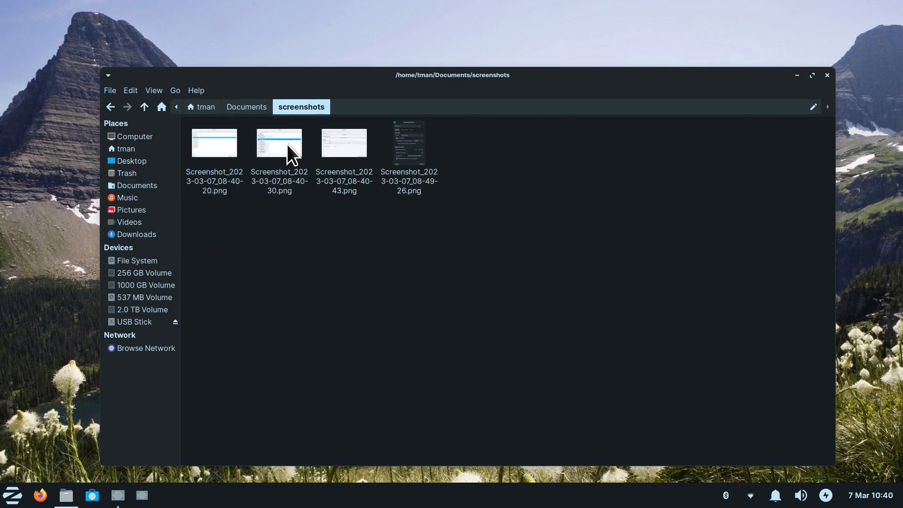
double_click(411, 143)
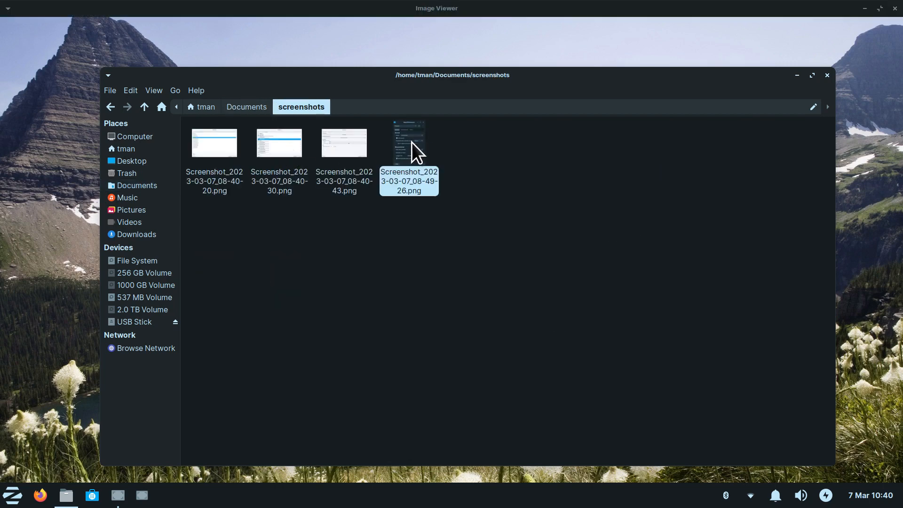
left_click(895, 9)
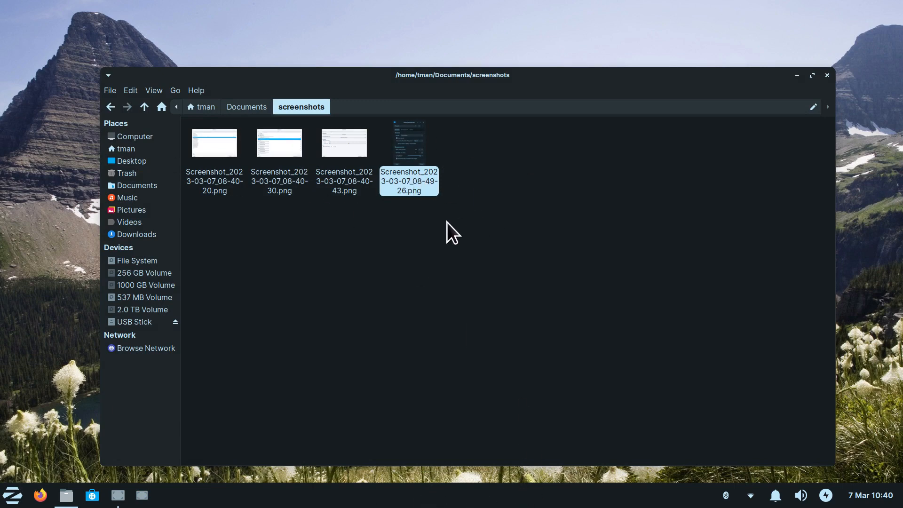
left_click(240, 107)
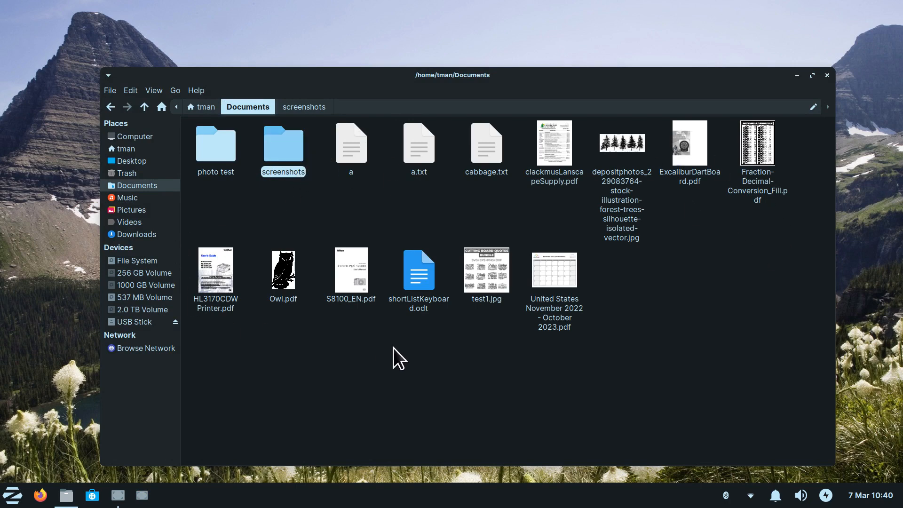
double_click(350, 145)
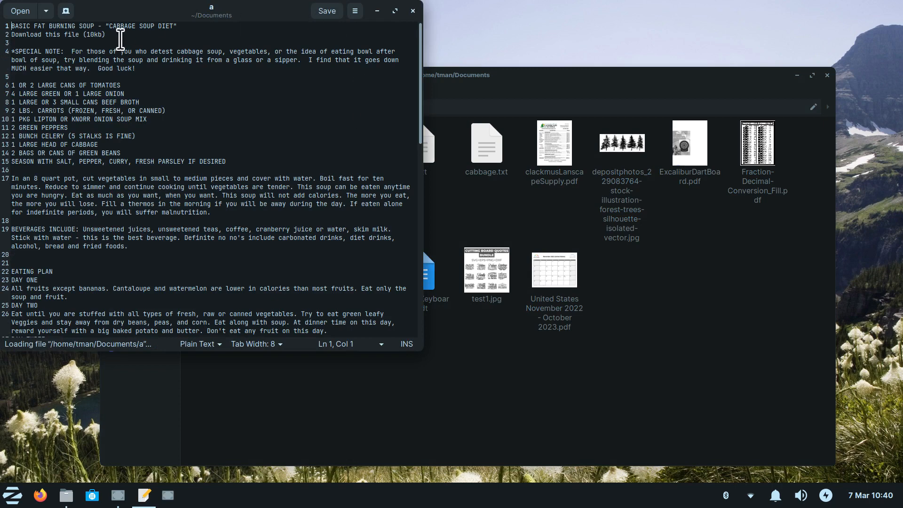
left_click(413, 11)
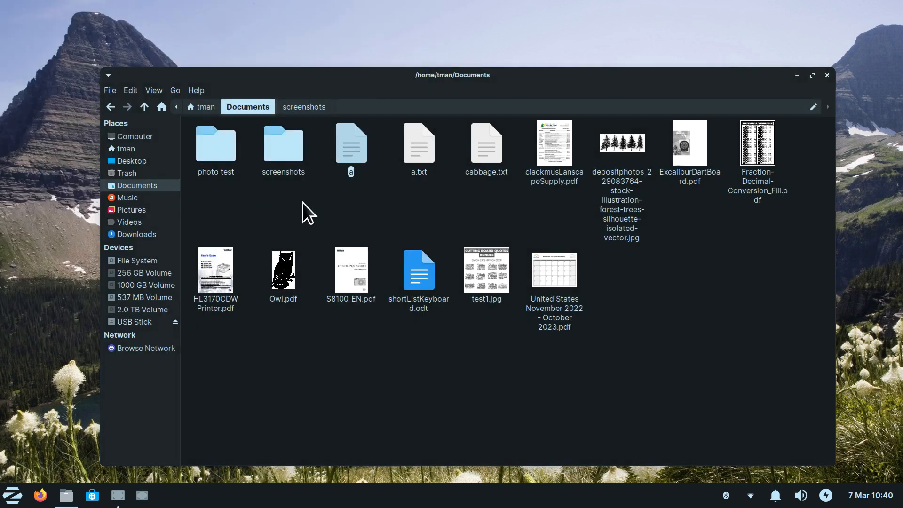
Copy the photo test folder, cabbage.txt and ExcaliburDartBoard.pdf together from Documents to the USB Stick.
left_click(211, 145)
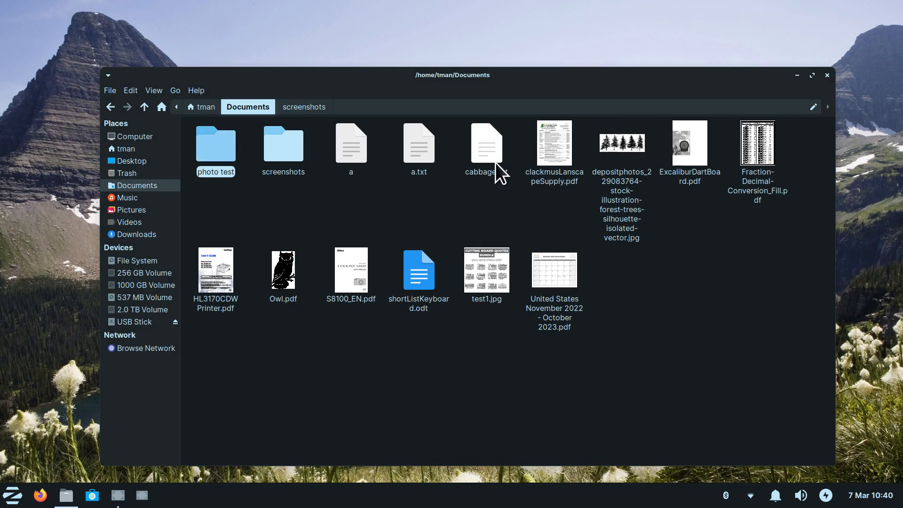
left_click(491, 142, "ctrl")
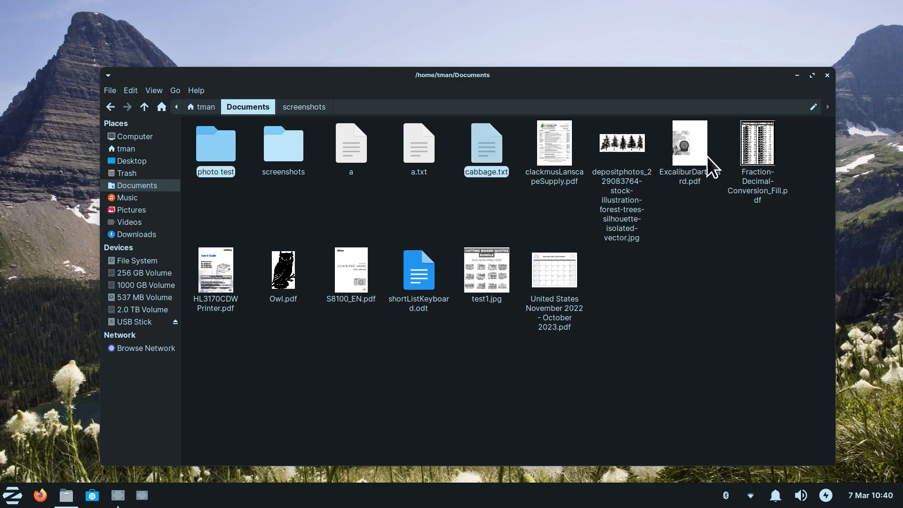
left_click(690, 140, "ctrl")
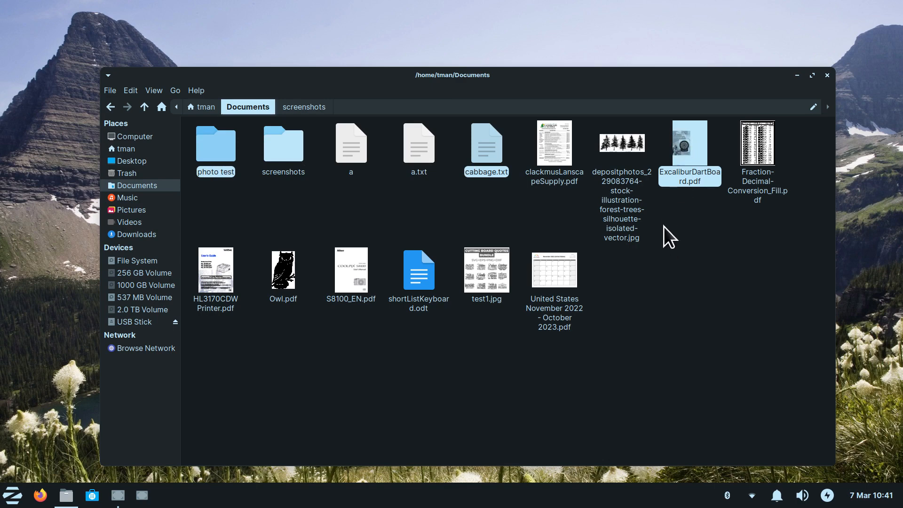
right_click(681, 142)
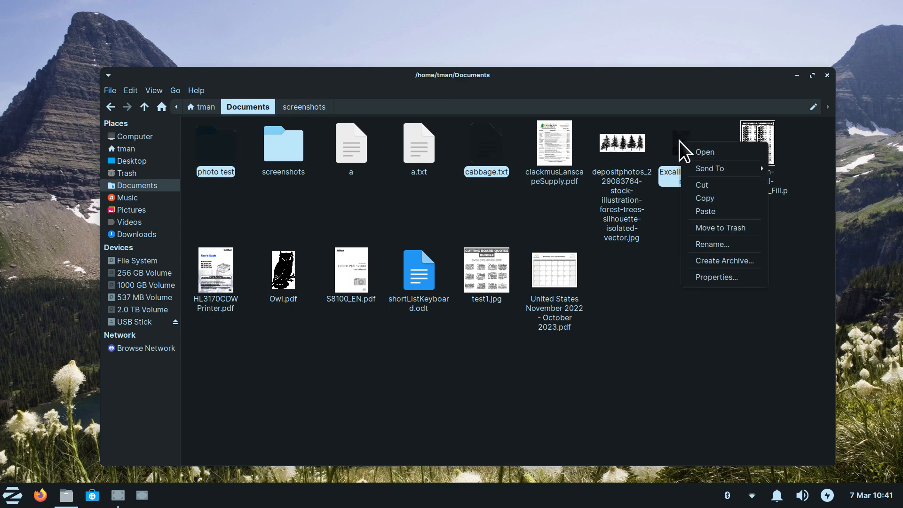
left_click(715, 199)
left_click(125, 322)
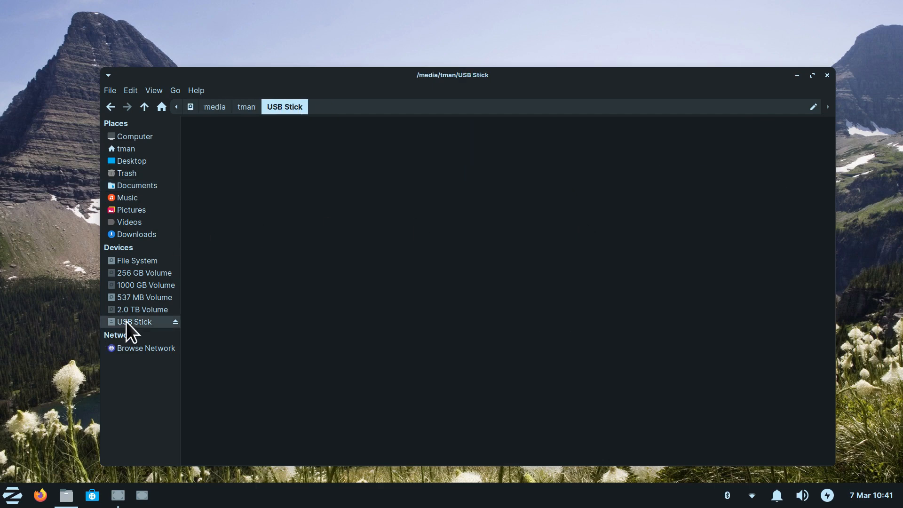
right_click(383, 193)
left_click(446, 235)
left_click(368, 246)
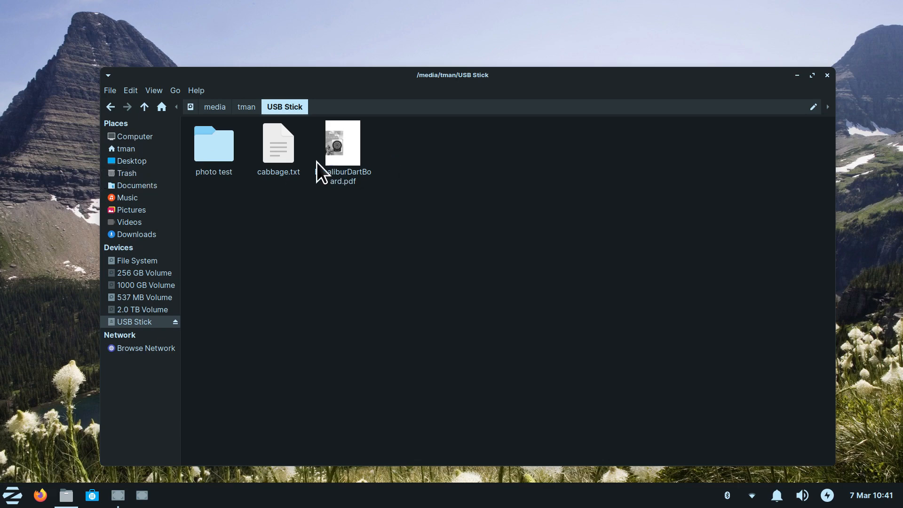
Compare Documents with the USB Stick, and delete the photo test folder, cabbage.txt and ExcaliburDartBoard.pdf from the stick.
left_click(106, 108)
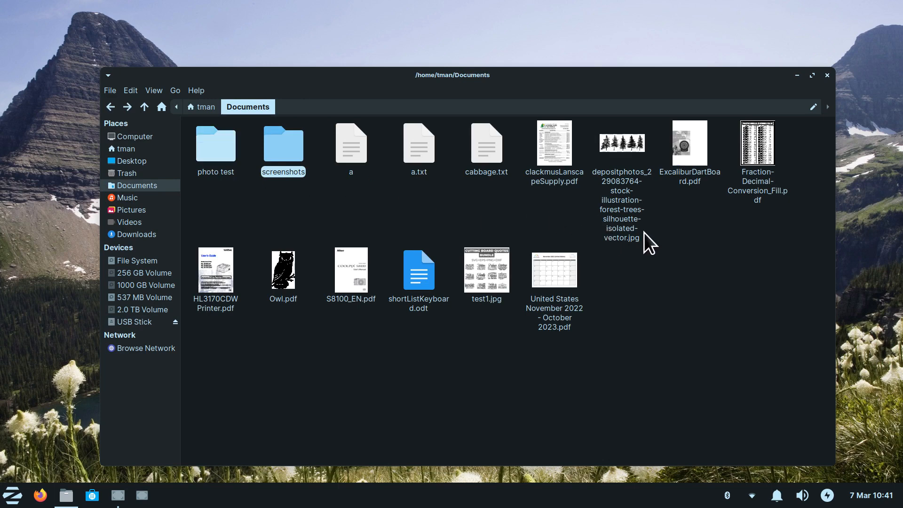
left_click(124, 109)
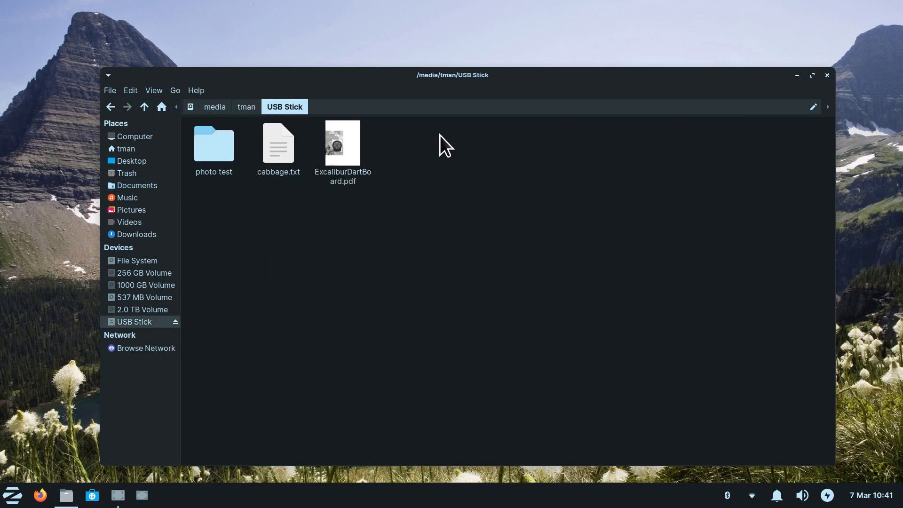
left_click_drag(440, 136, 188, 163)
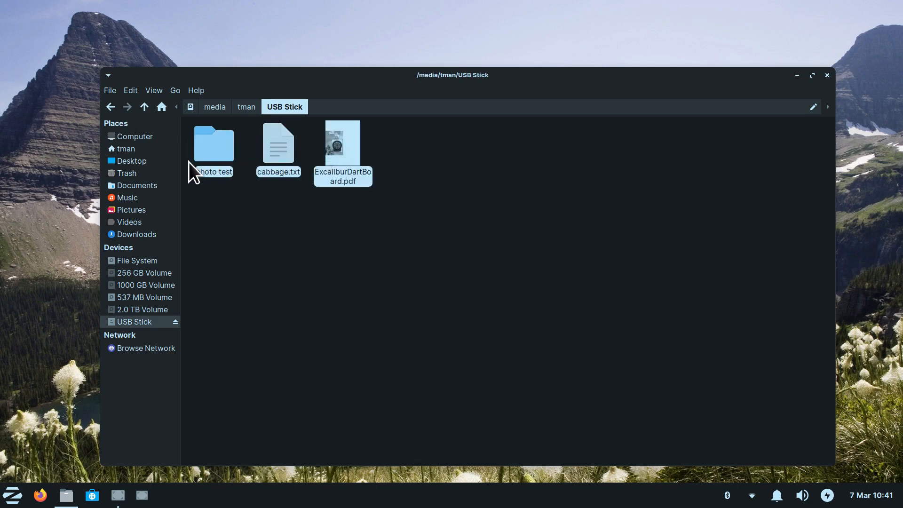
key("Delete")
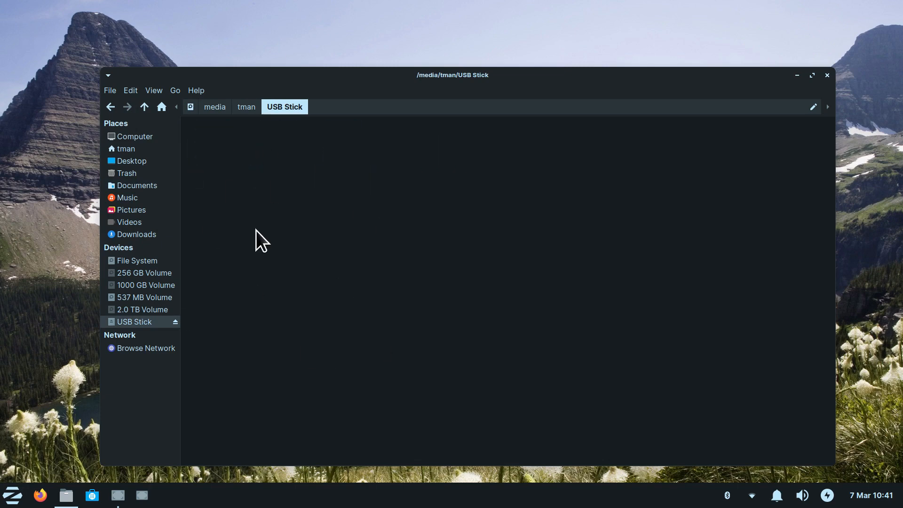
Open Documents from the home folder, shrink its icons one level, then box-select every file and folder and clear the selection.
left_click(132, 149)
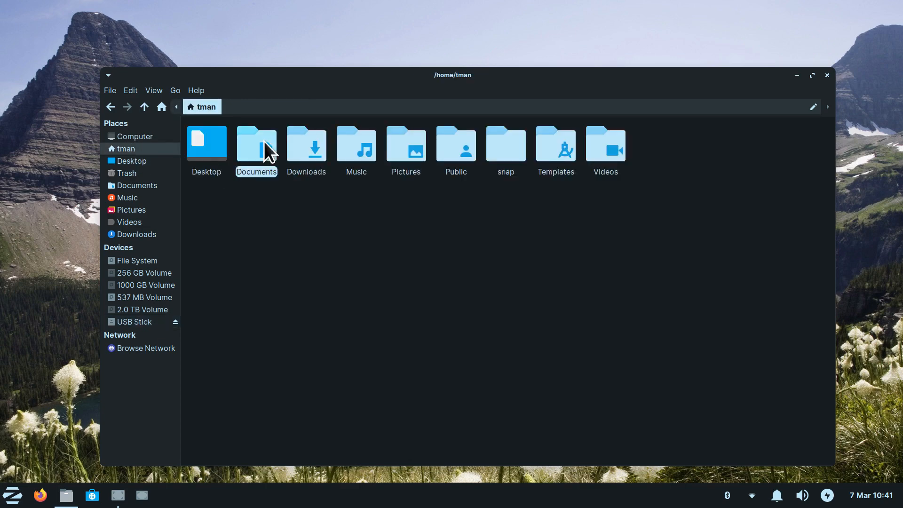
double_click(263, 142)
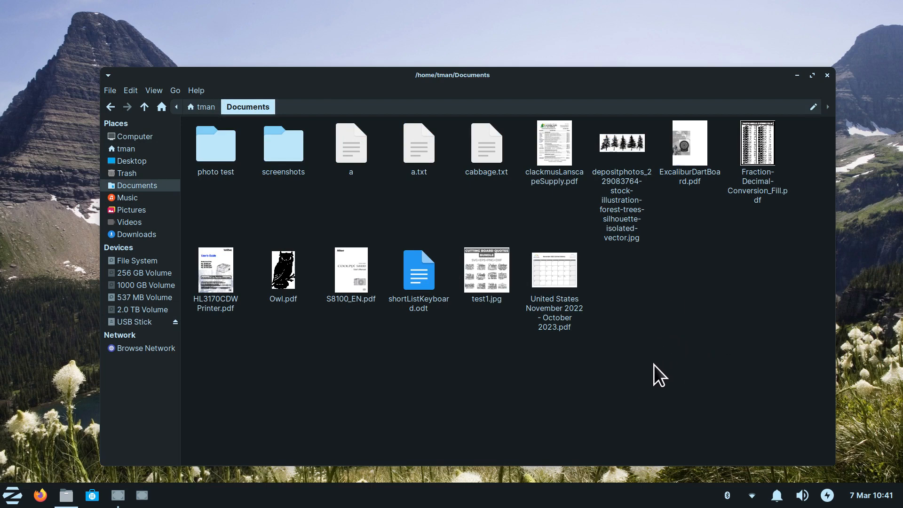
key("ctrl+minus")
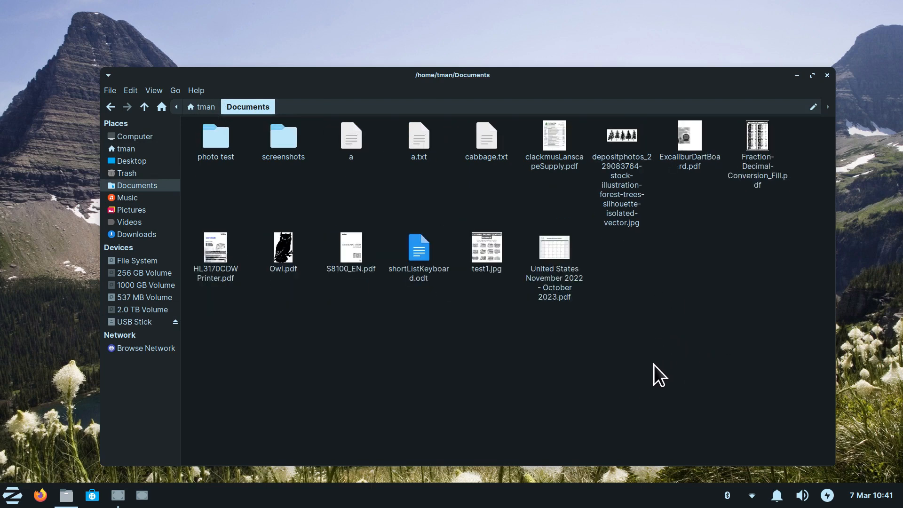
left_click_drag(756, 159, 180, 341)
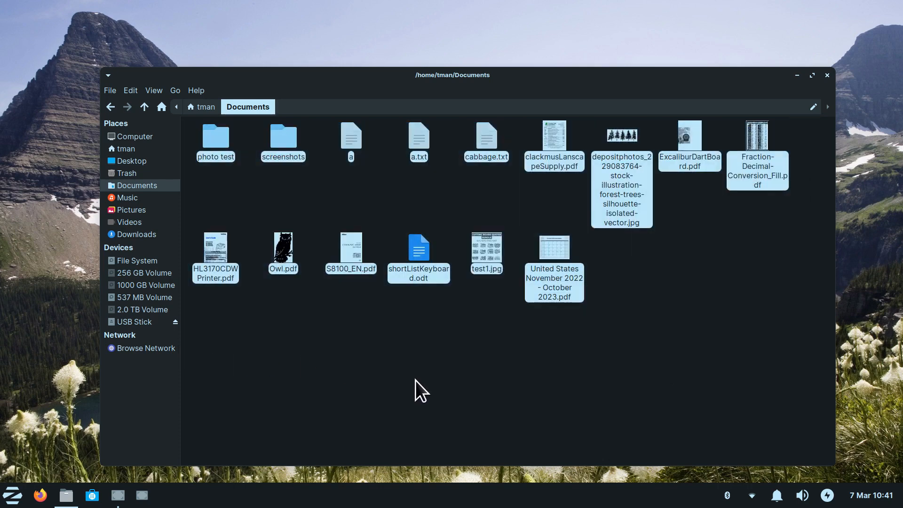
left_click(416, 381)
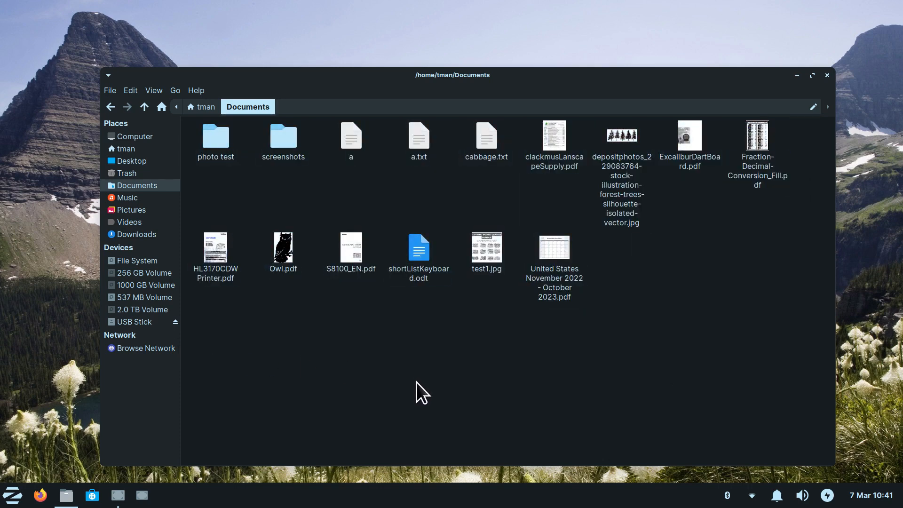
Select everything in Documents with the Select all Files command, and clear the selection.
left_click(129, 89)
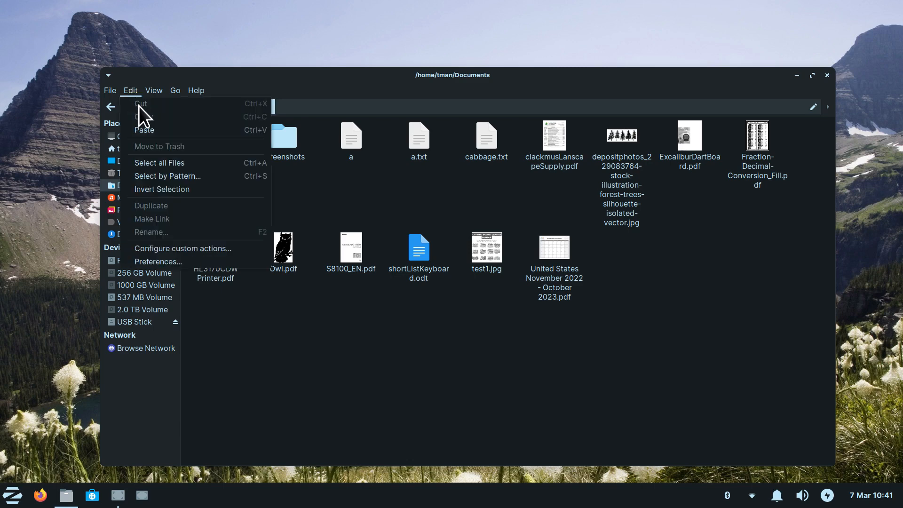
left_click(166, 165)
left_click(395, 351)
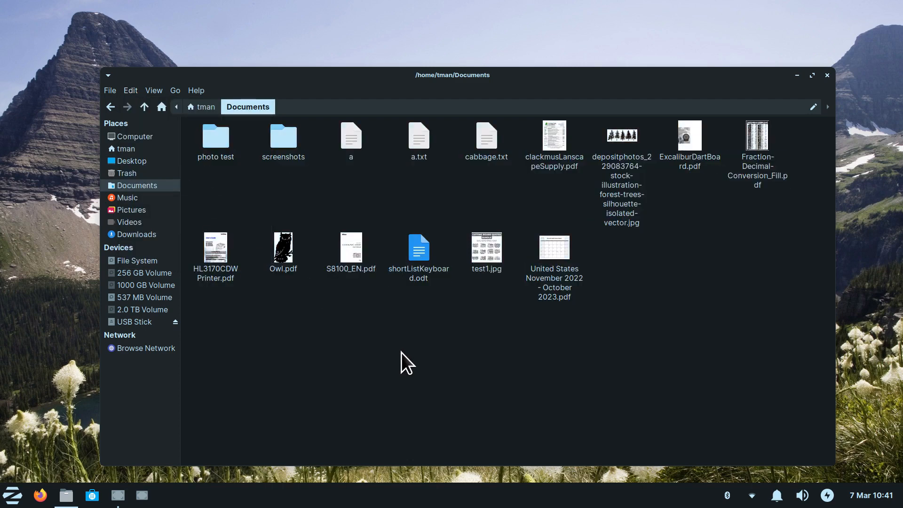
Copy all files and folders from Documents to the USB Stick, and clear the selection of the pasted items.
key("ctrl+a")
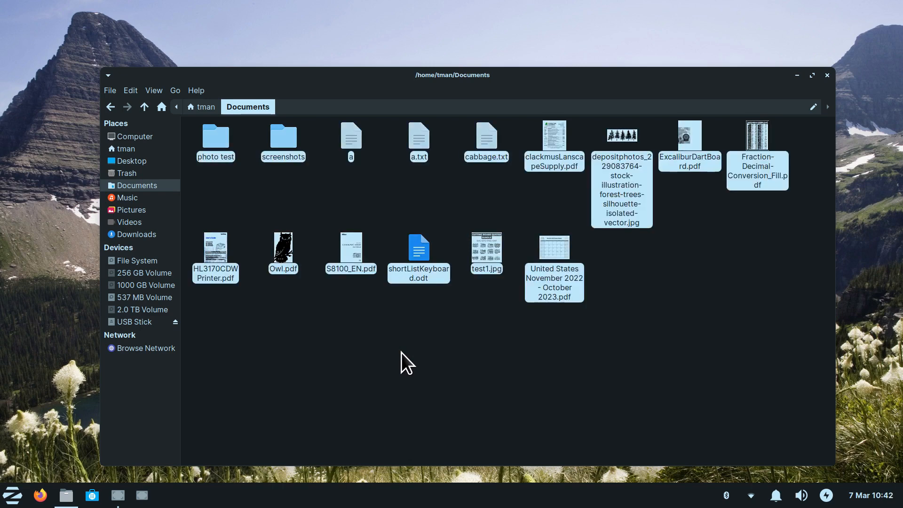
right_click(491, 244)
left_click(531, 301)
left_click(135, 322)
right_click(346, 228)
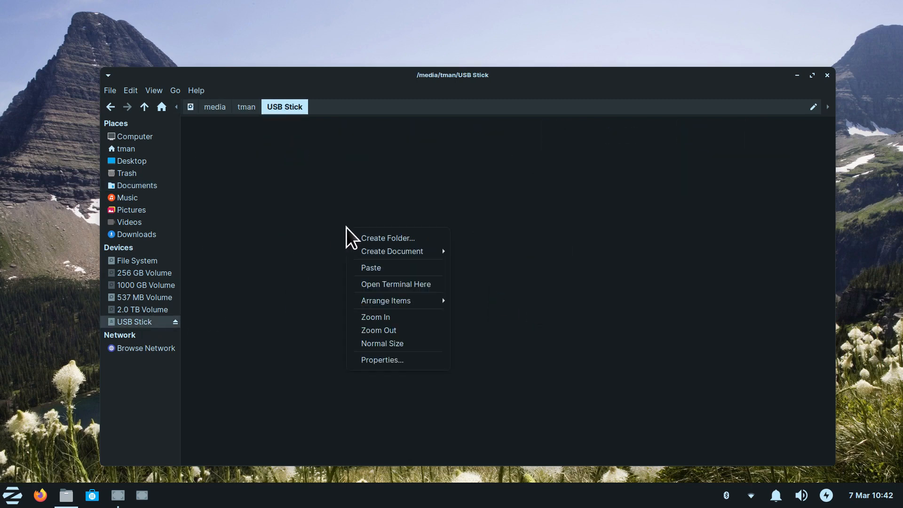
left_click(417, 271)
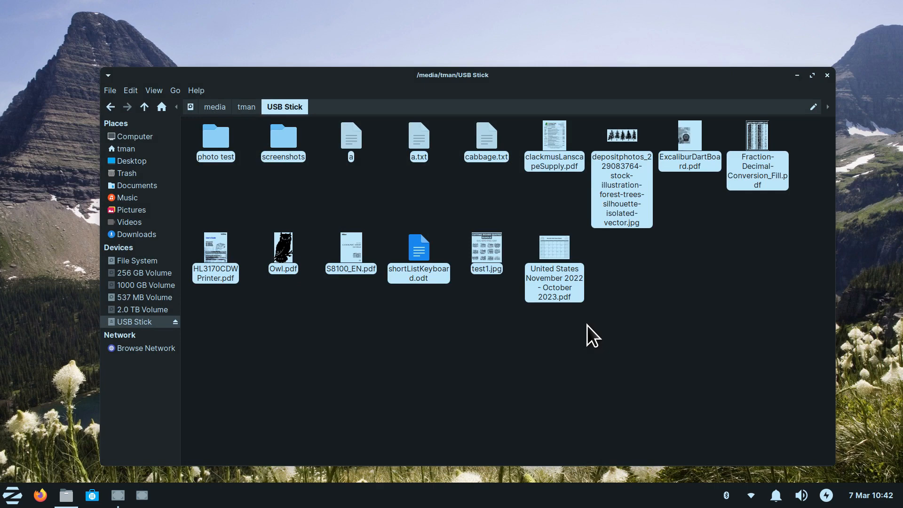
left_click(582, 360)
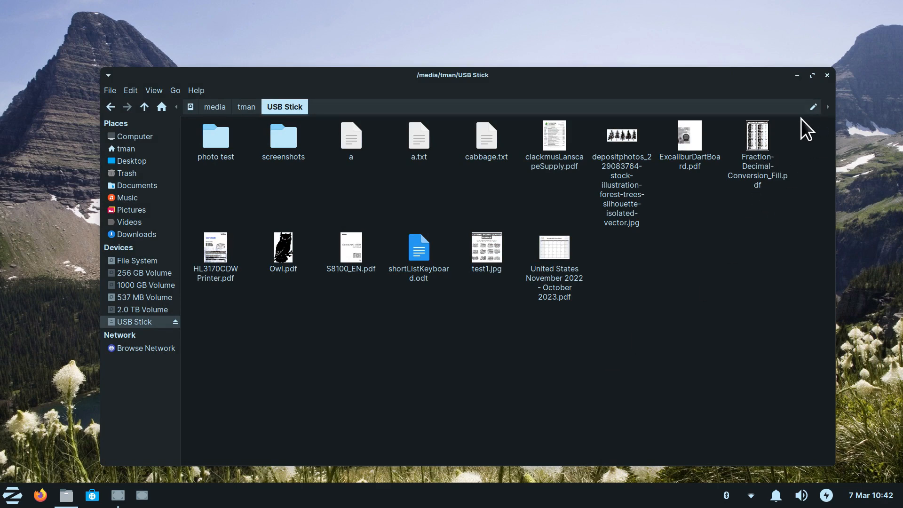
Select all files and folders on the USB Stick and delete them.
left_click_drag(789, 130, 205, 345)
key("Delete")
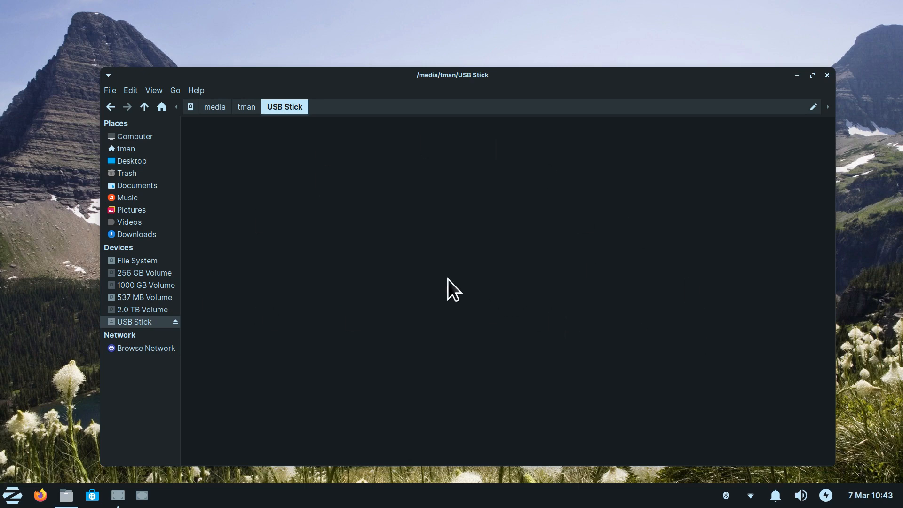
Return to Documents, start creating an archive from the United States November 2022 - October 2023 PDF, and name it test1.
left_click(106, 107)
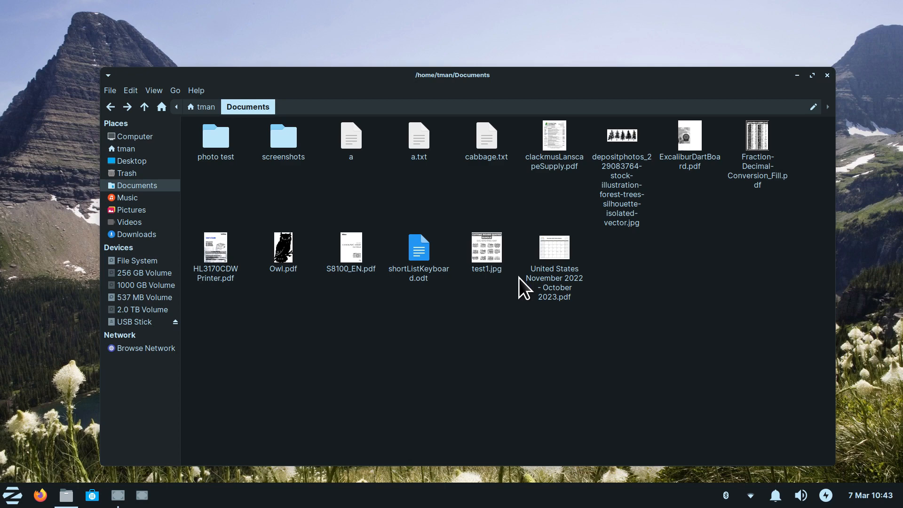
left_click(554, 245)
right_click(554, 245)
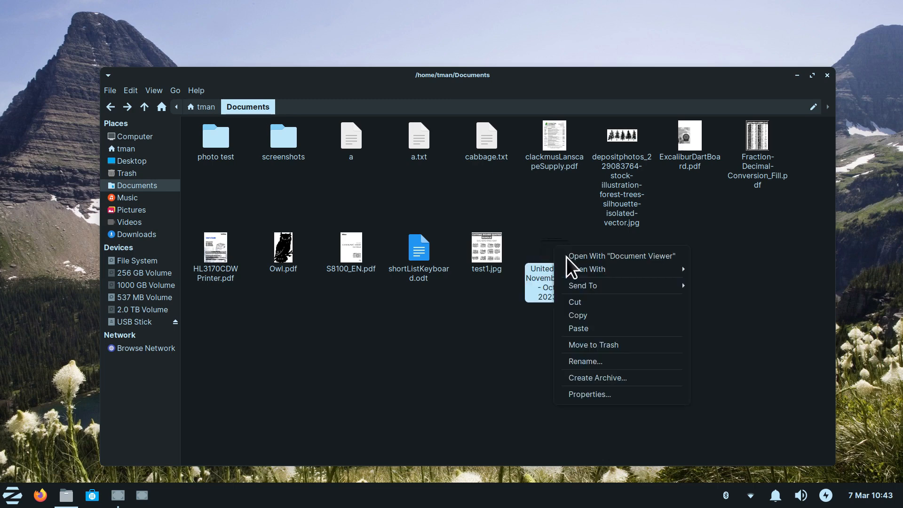
left_click(628, 380)
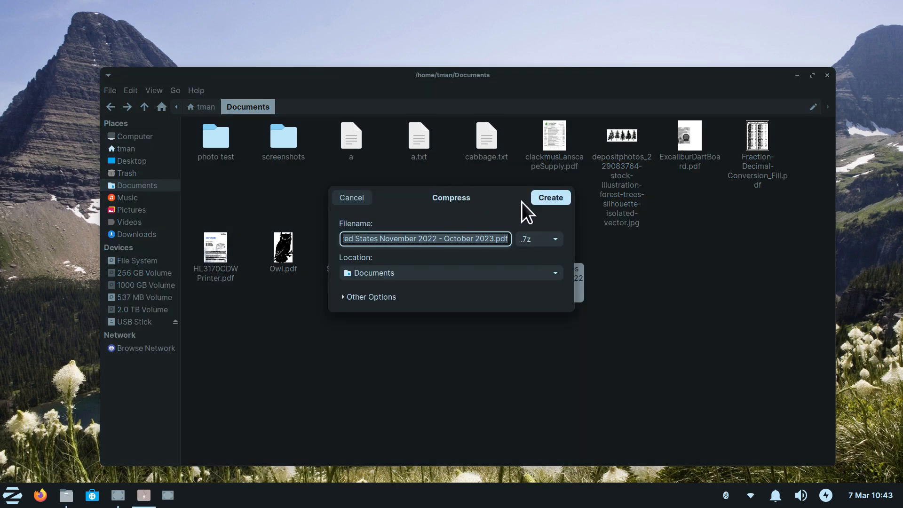
left_click_drag(496, 198, 556, 311)
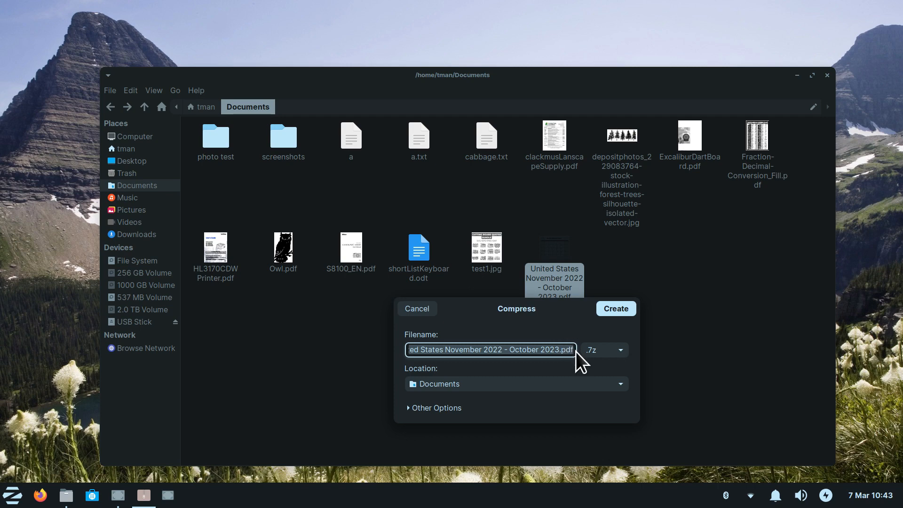
key("BackSpace")
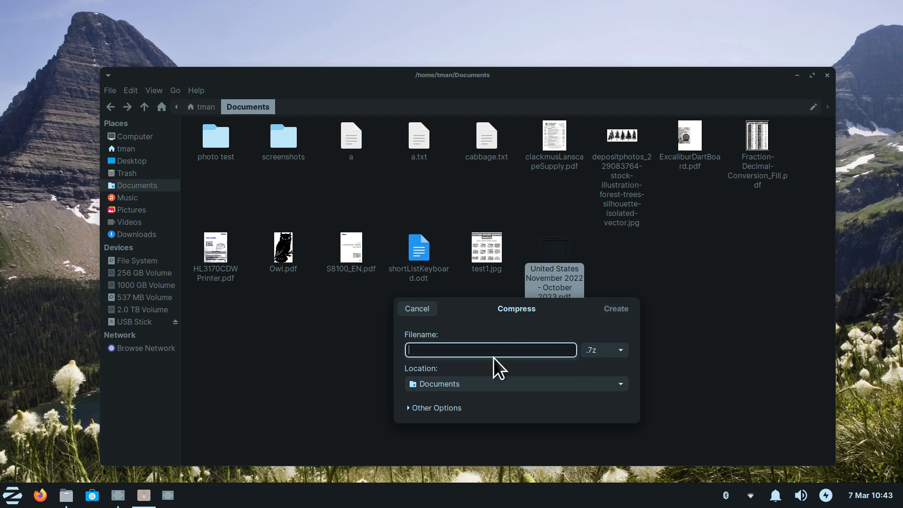
type("test1")
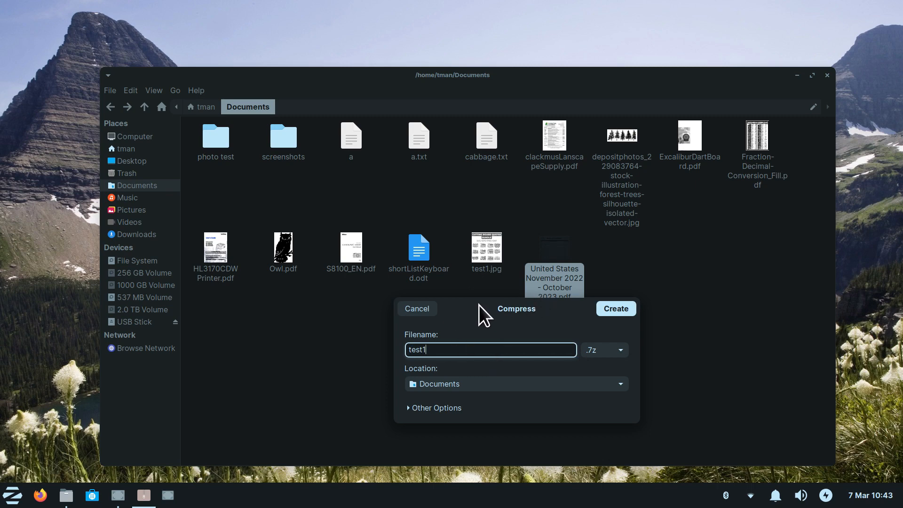
left_click_drag(476, 310, 471, 221)
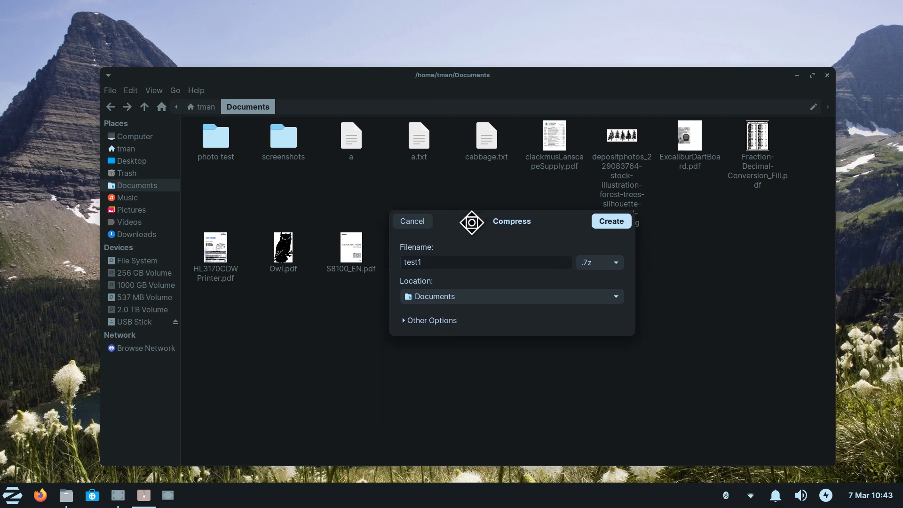
Minimize the Documents window behind the Compress dialog and set the archive format to .zip.
left_click(616, 267)
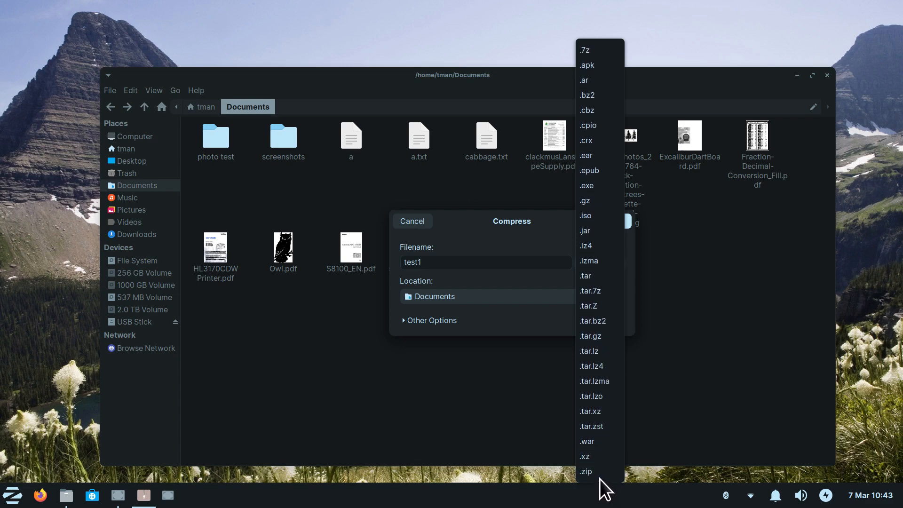
left_click(705, 318)
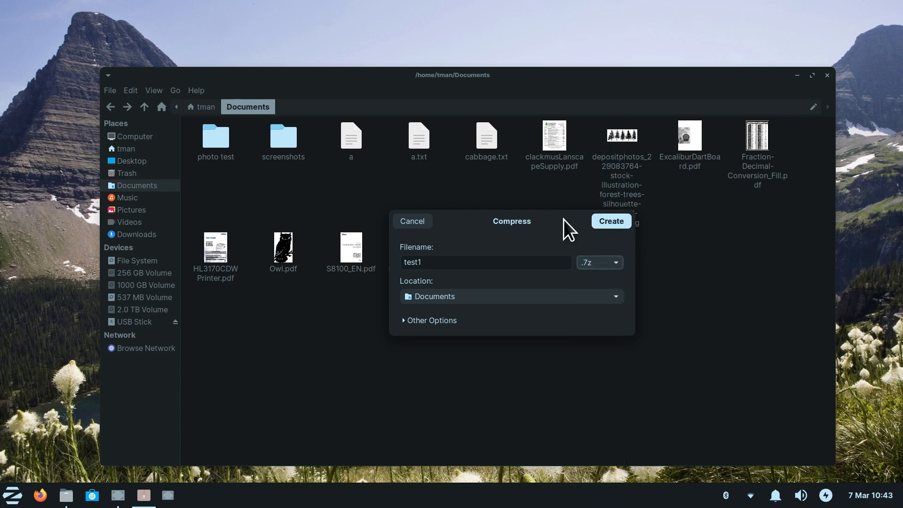
left_click_drag(564, 219, 468, 77)
left_click(797, 75)
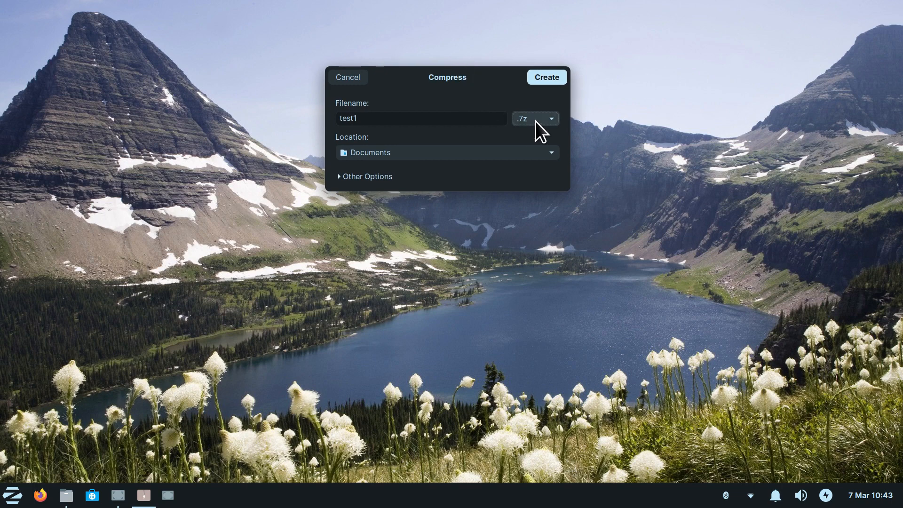
left_click(536, 120)
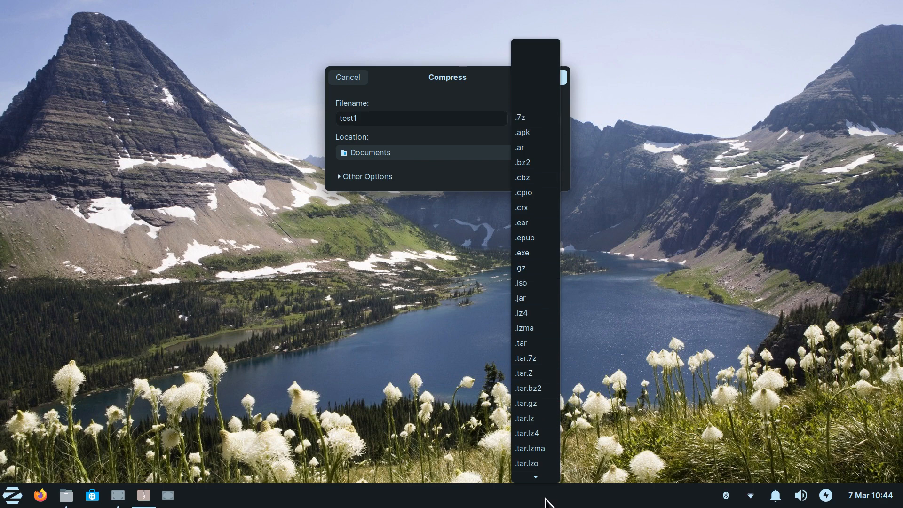
mouse_move(538, 475)
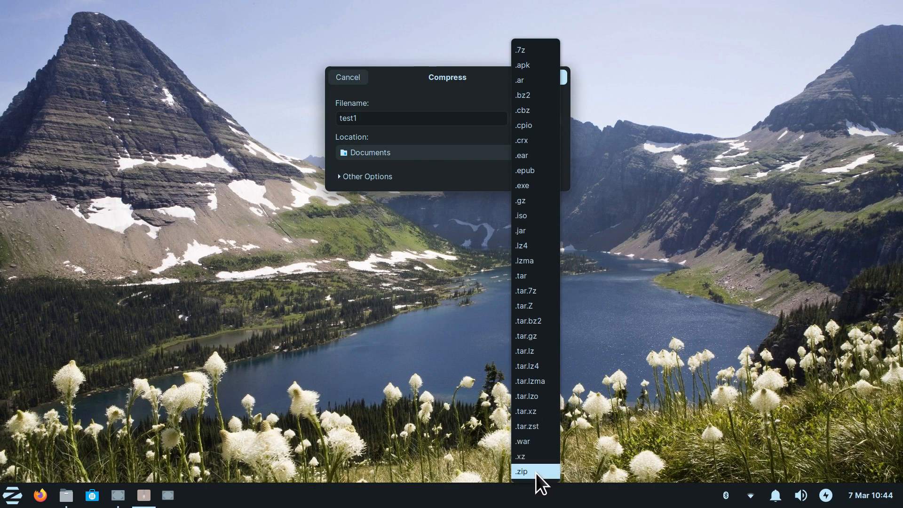
left_click(535, 473)
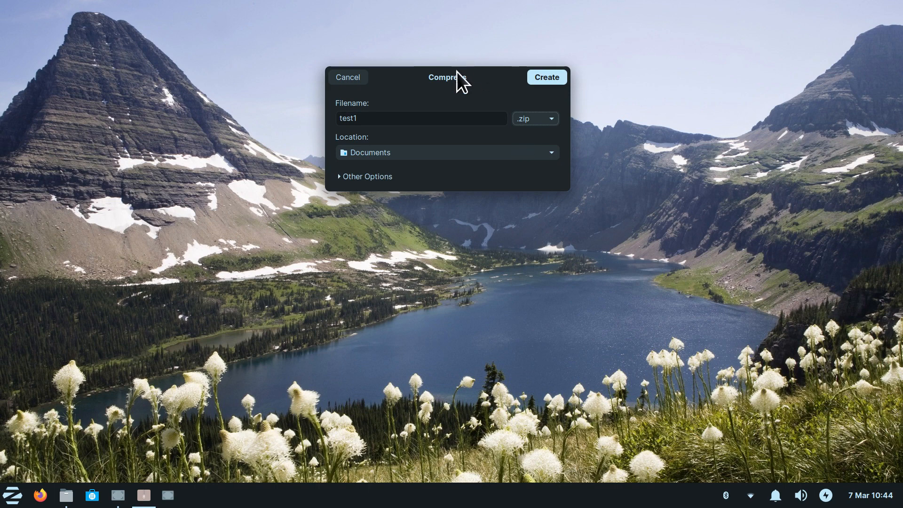
left_click_drag(469, 79, 610, 106)
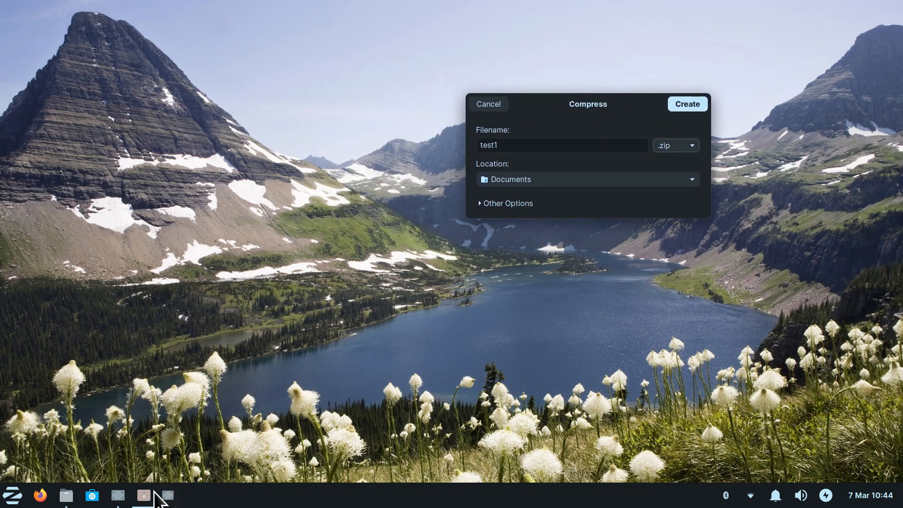
Restore the Documents window, arrange it with the Compress dialog in view, and create the test1 archive in Documents.
left_click(66, 496)
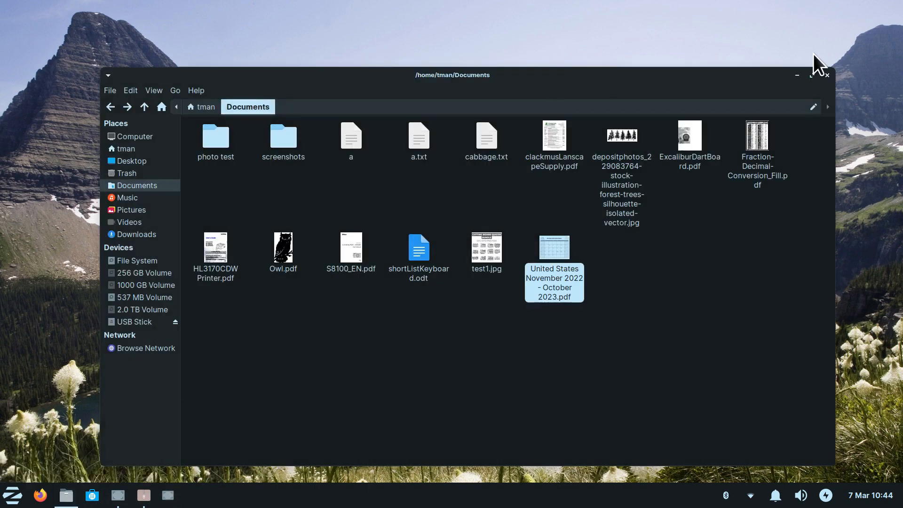
left_click_drag(682, 86, 659, 145)
left_click(640, 103)
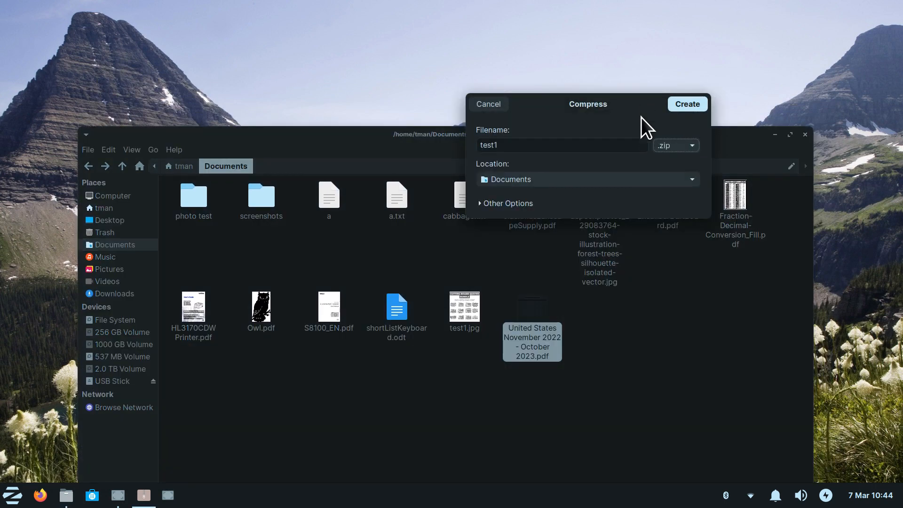
left_click_drag(636, 108, 645, 42)
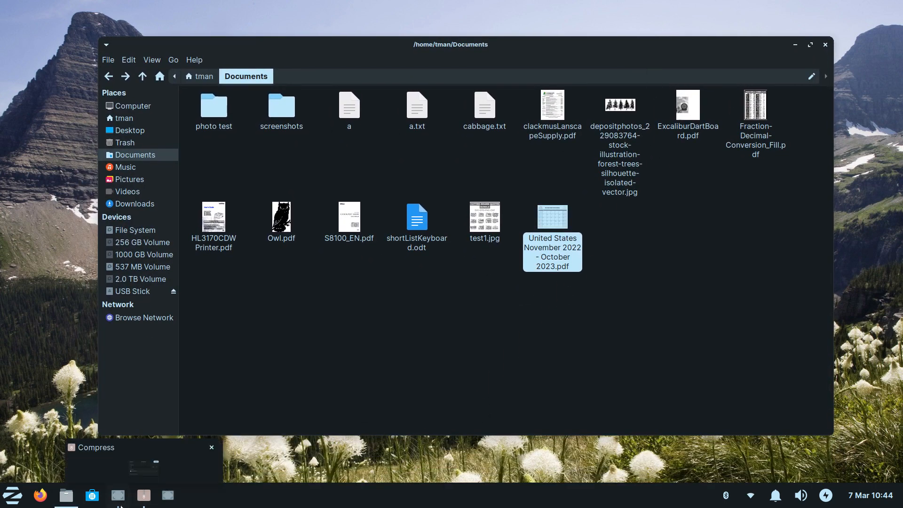
left_click(193, 468)
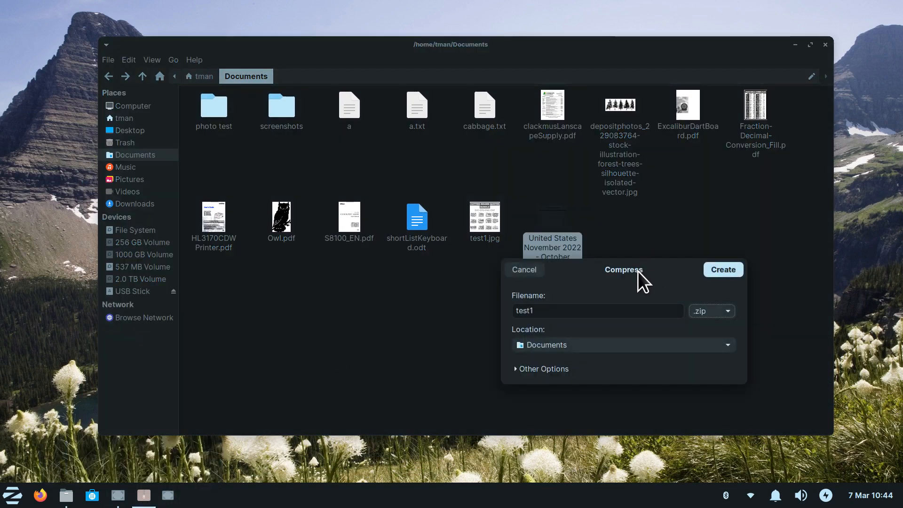
left_click_drag(660, 272, 498, 300)
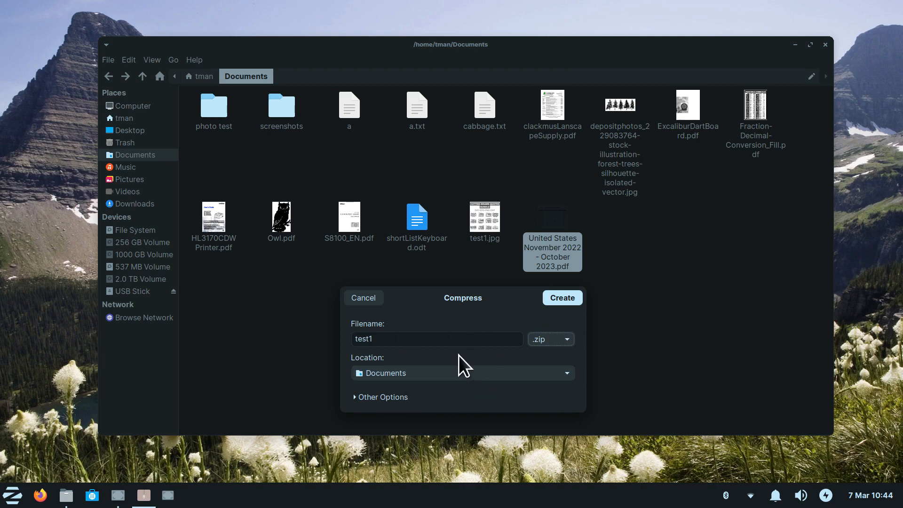
left_click(557, 298)
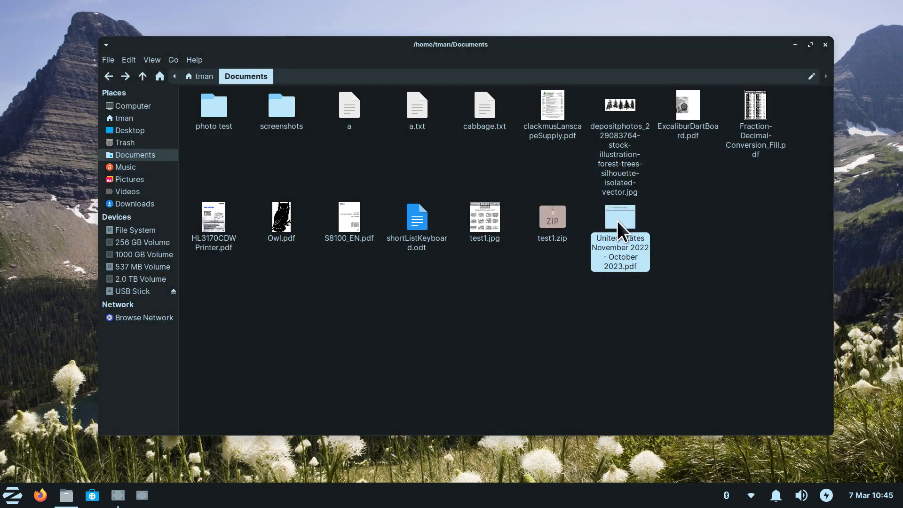
Open test1.zip and try to extract its PDF into Documents, cancel the replacement of the existing file, and close the archive.
double_click(550, 214)
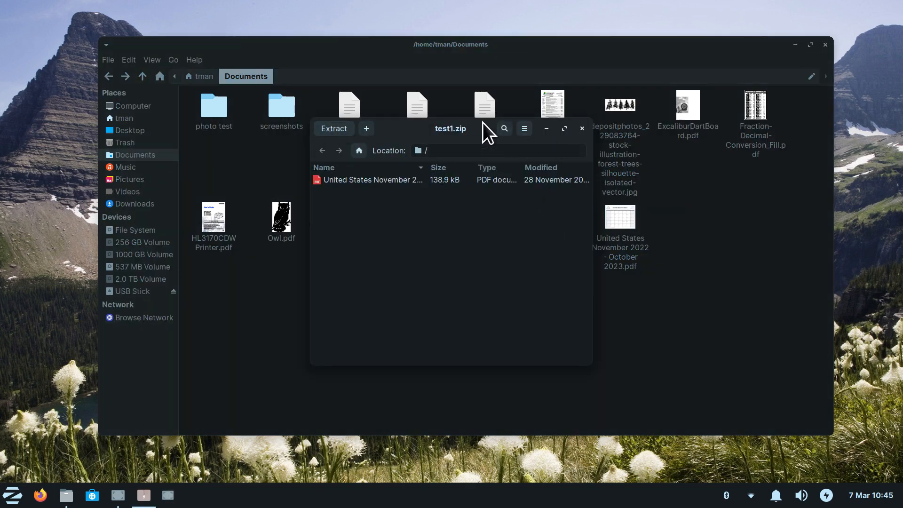
left_click_drag(483, 123, 711, 253)
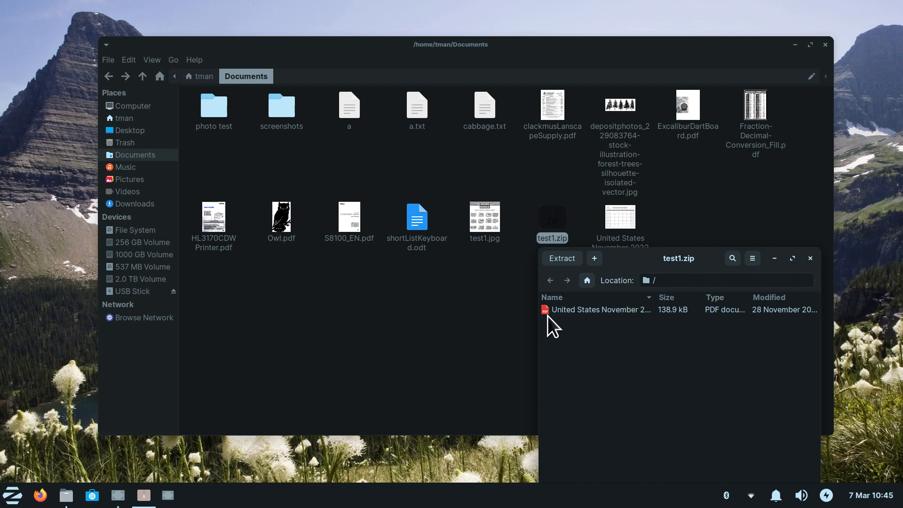
left_click_drag(548, 314, 533, 298)
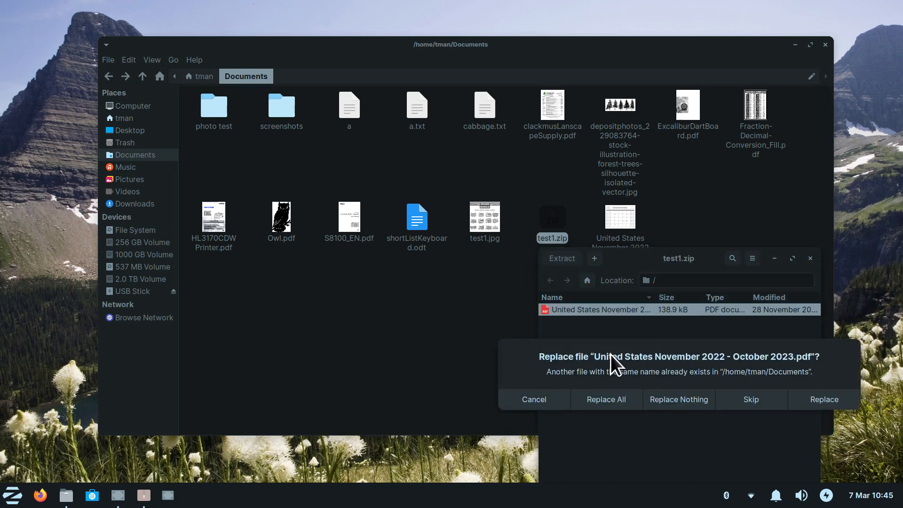
left_click(531, 401)
left_click(810, 258)
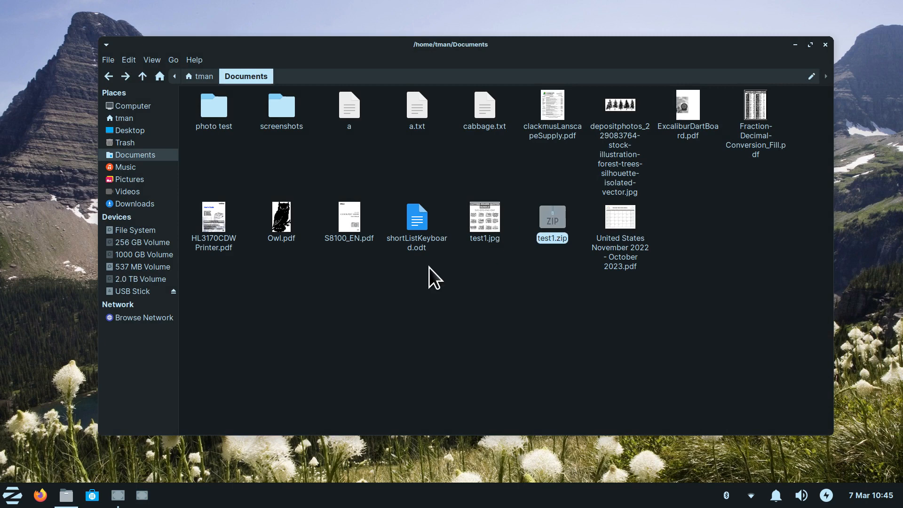
Look at the USB Stick's contents, return to Documents, and delete the test1.zip archive.
left_click(154, 293)
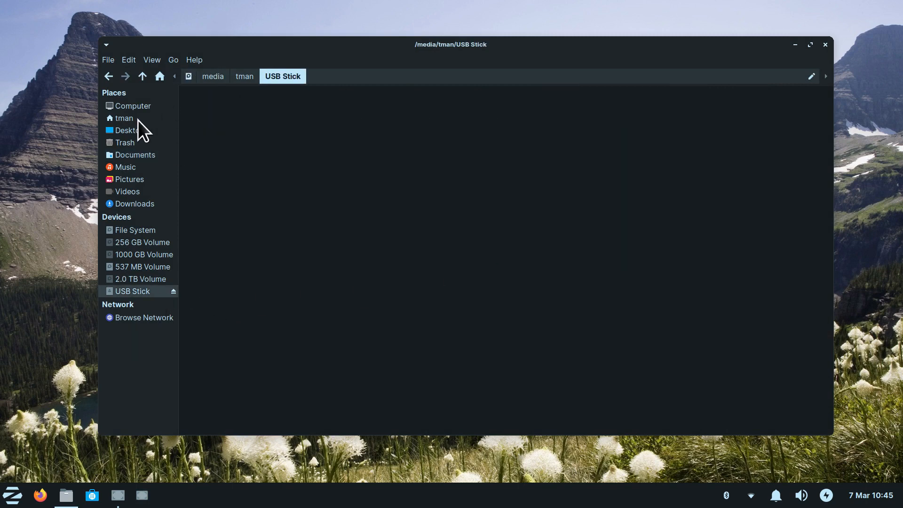
left_click(109, 76)
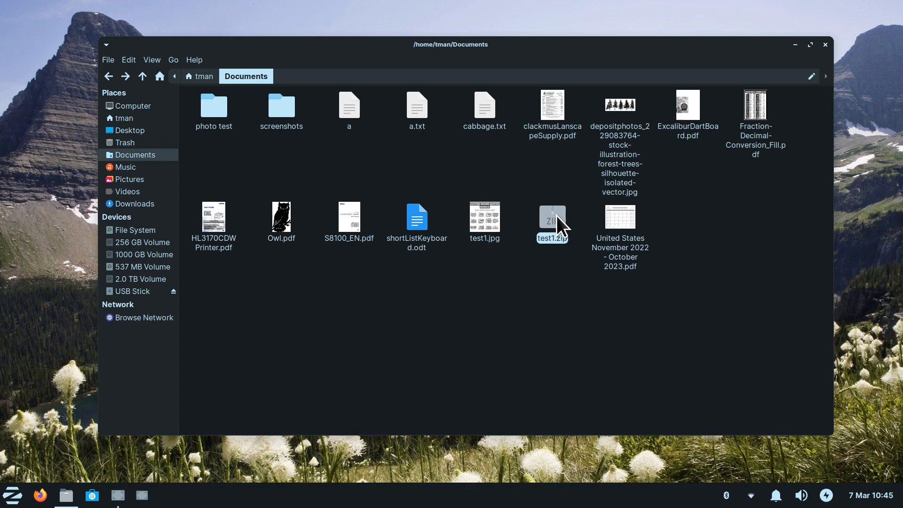
key("Delete")
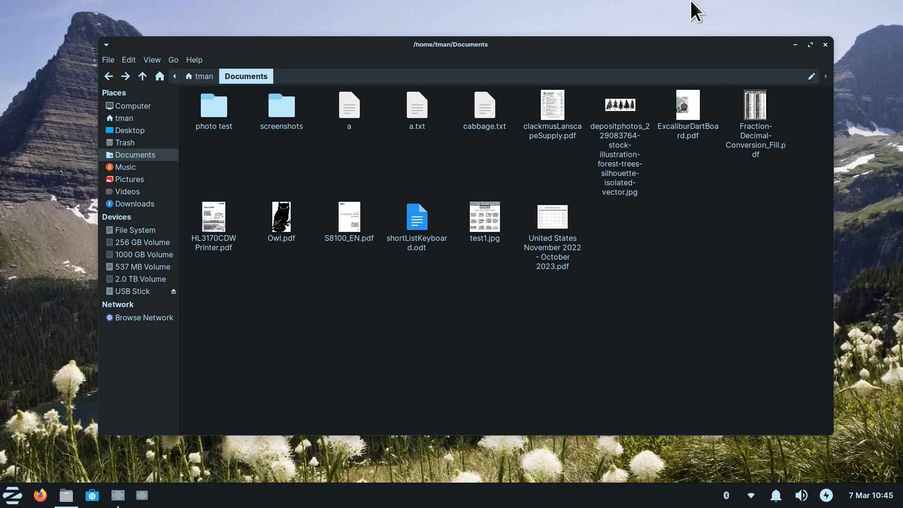
Resize the Documents window to less than half the desktop's width and move it to the right side of the desktop.
right_click(585, 47)
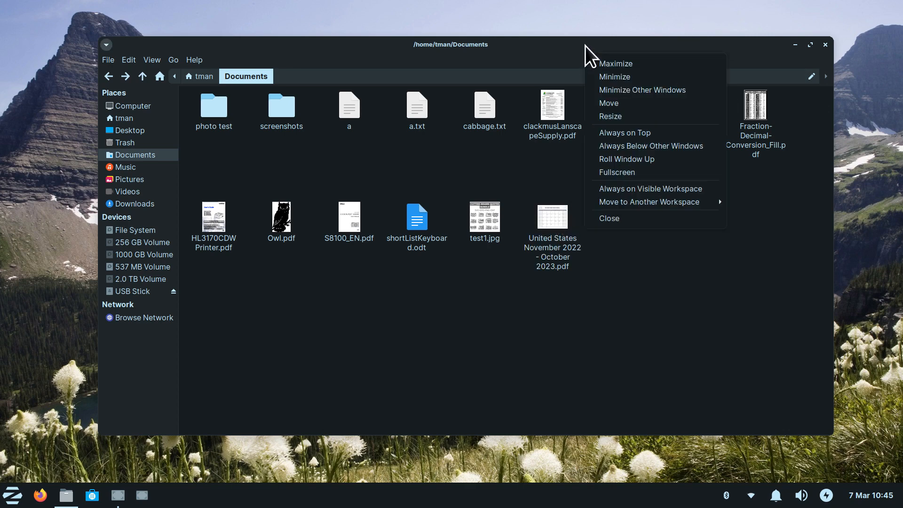
left_click(646, 119)
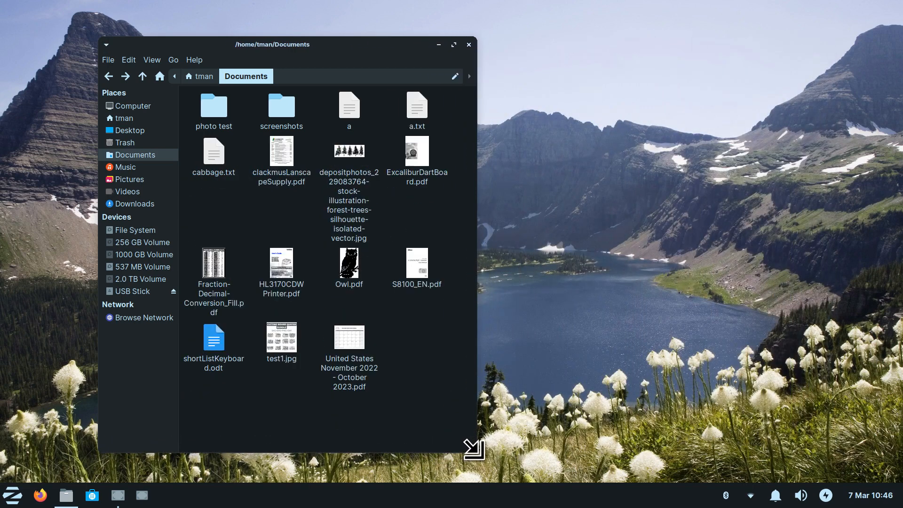
left_click(477, 451)
left_click_drag(360, 45, 766, 47)
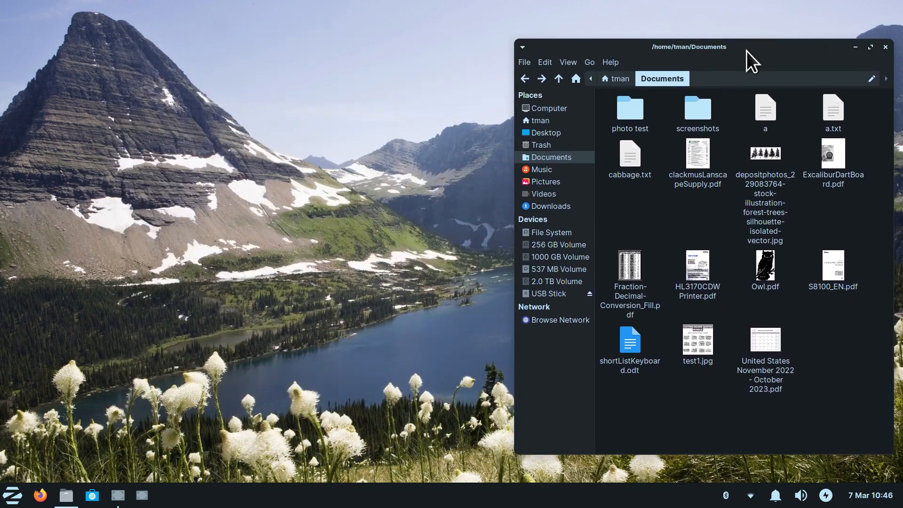
Open a second file manager window showing Documents and place it beside the first one.
left_click(525, 63)
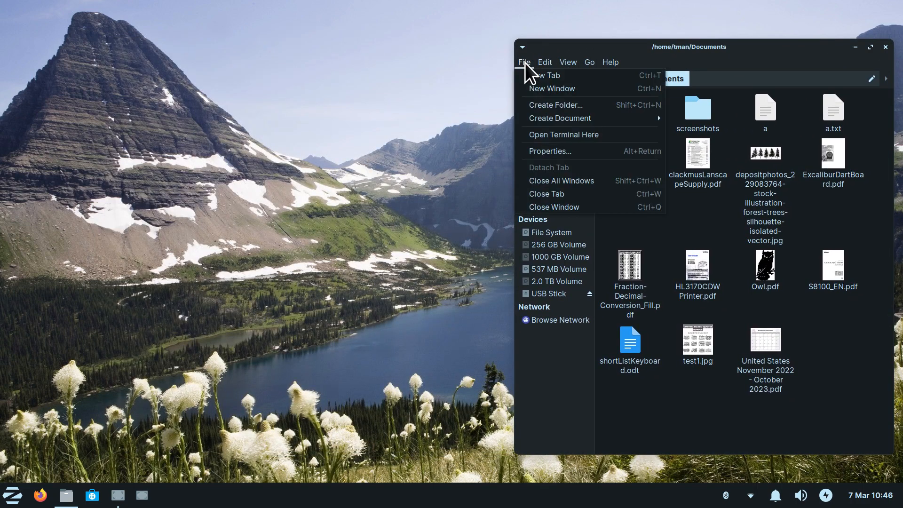
left_click(548, 90)
left_click_drag(232, 8, 315, 44)
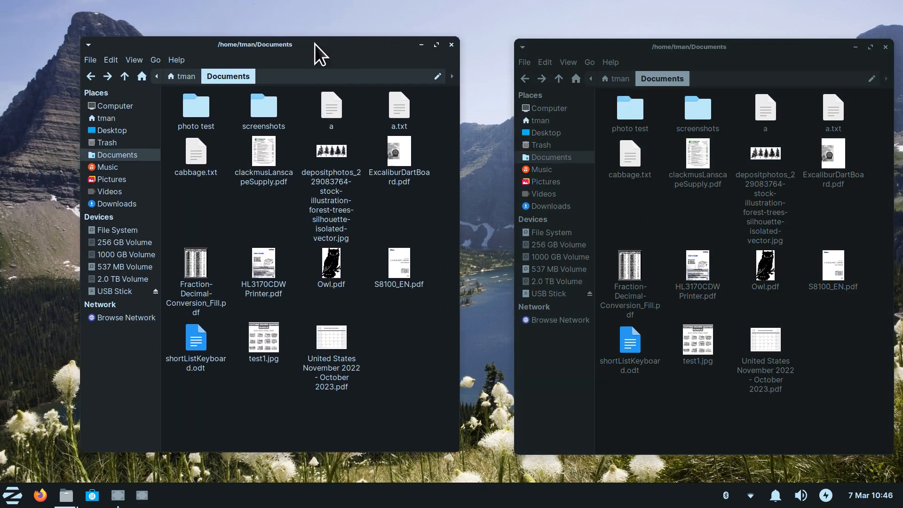
right_click(318, 44)
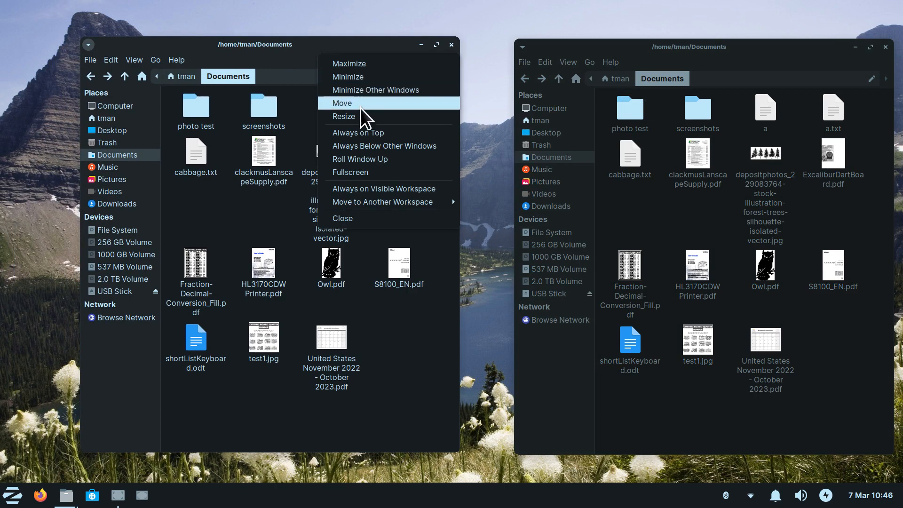
left_click(379, 44)
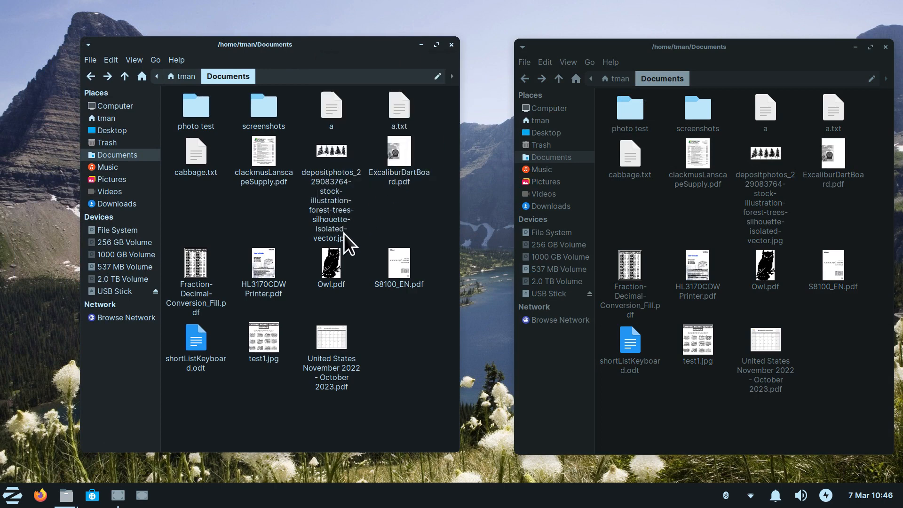
Try different icon sizes in the new Documents window and leave the icons slightly smaller than before.
scroll(341, 239, "down", 3)
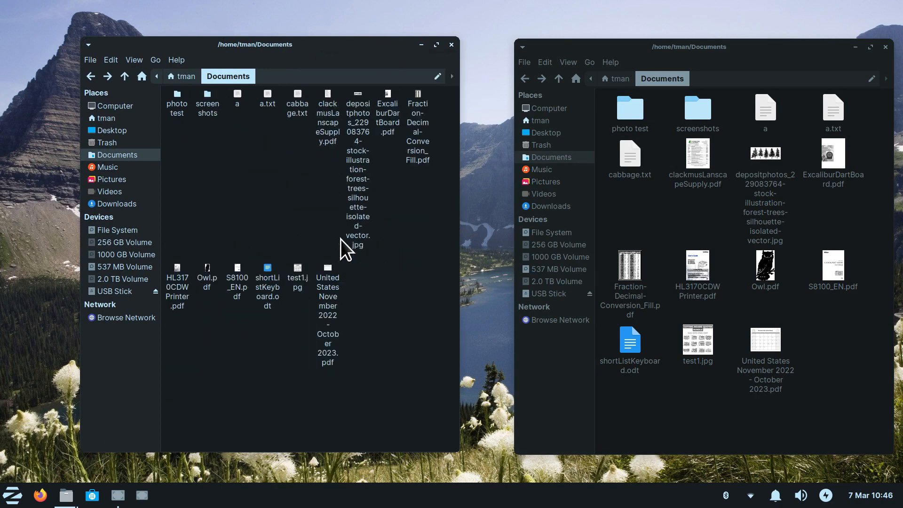
scroll(341, 239, "up", 3)
scroll(341, 239, "down", 1)
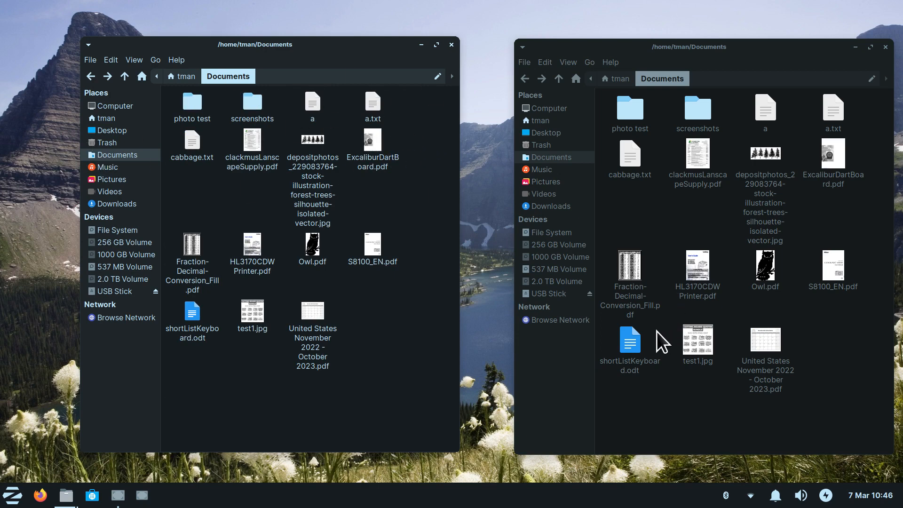
Show the USB Stick in the original window, reposition that window closer to the Documents window, and make the Documents window active.
left_click(548, 297)
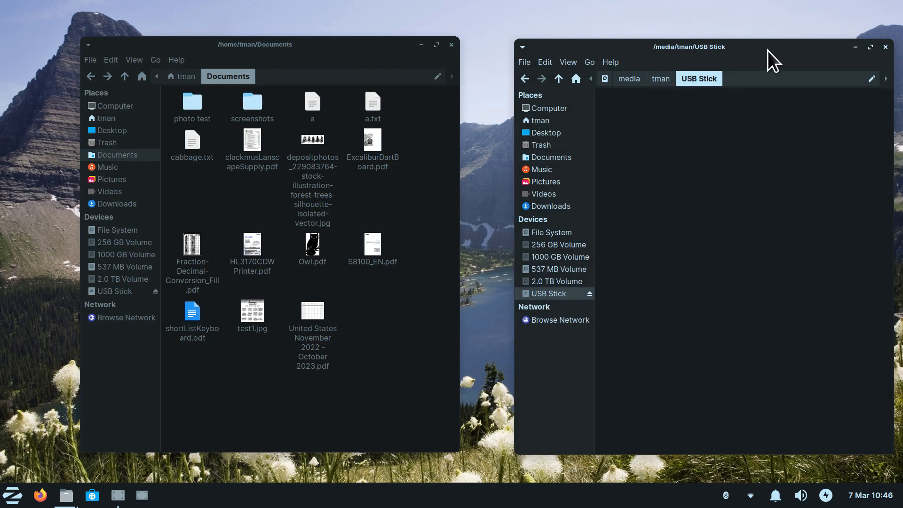
left_click_drag(766, 51, 740, 39)
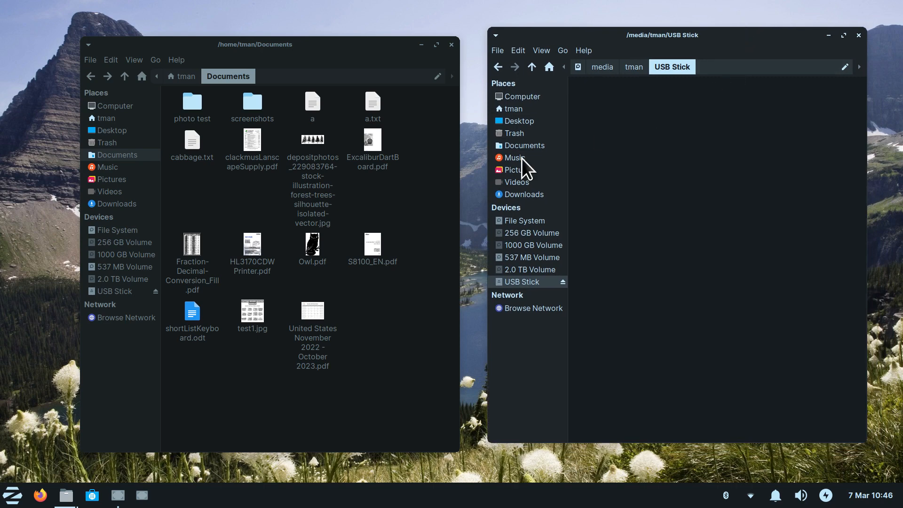
left_click(370, 188)
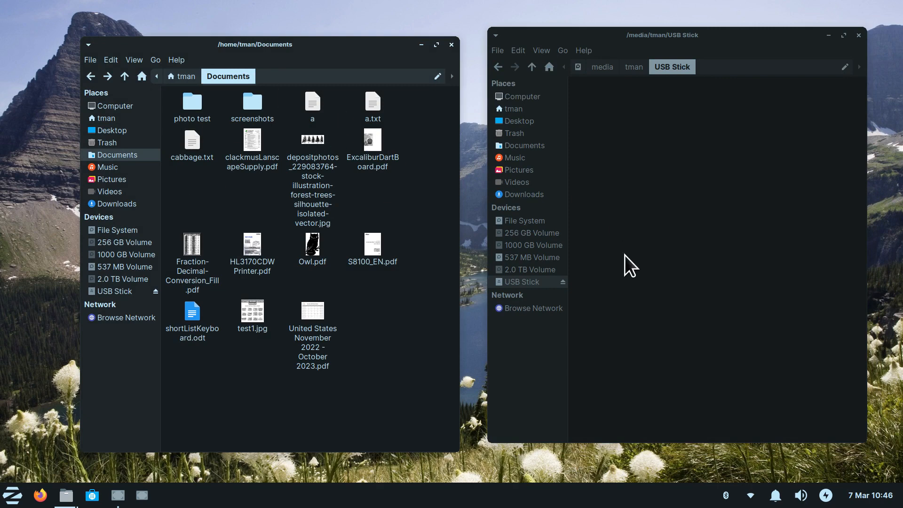
Copy S8100_EN.pdf, Owl.pdf and the photo test folder from the Documents window to the USB Stick window.
left_click_drag(377, 248, 641, 235)
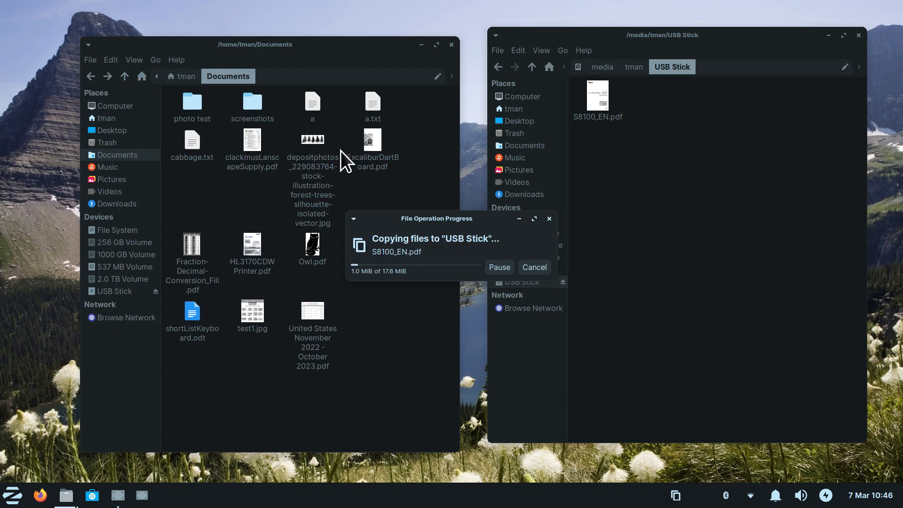
left_click(315, 239)
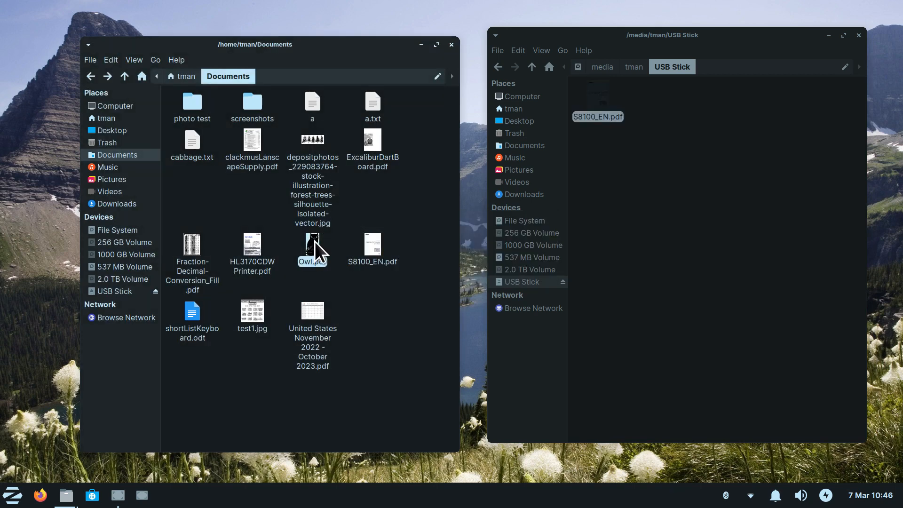
left_click_drag(316, 240, 635, 170)
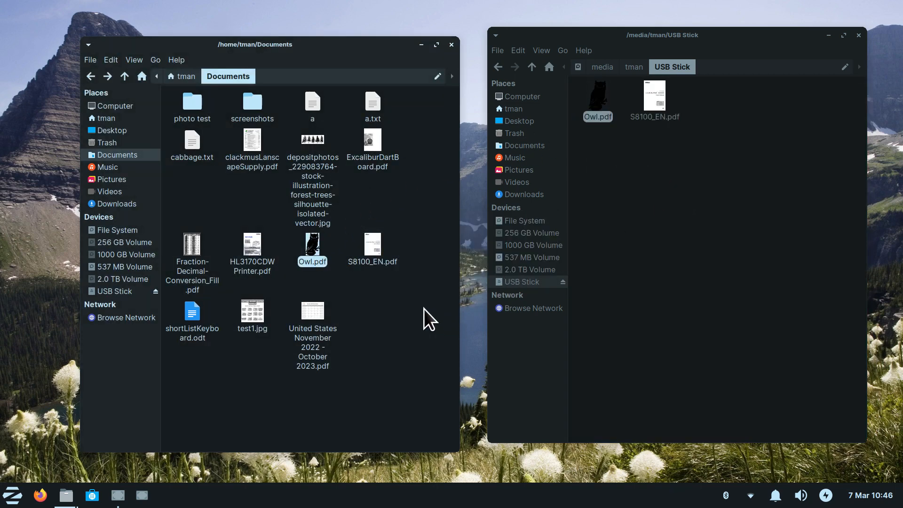
left_click_drag(200, 113, 664, 196)
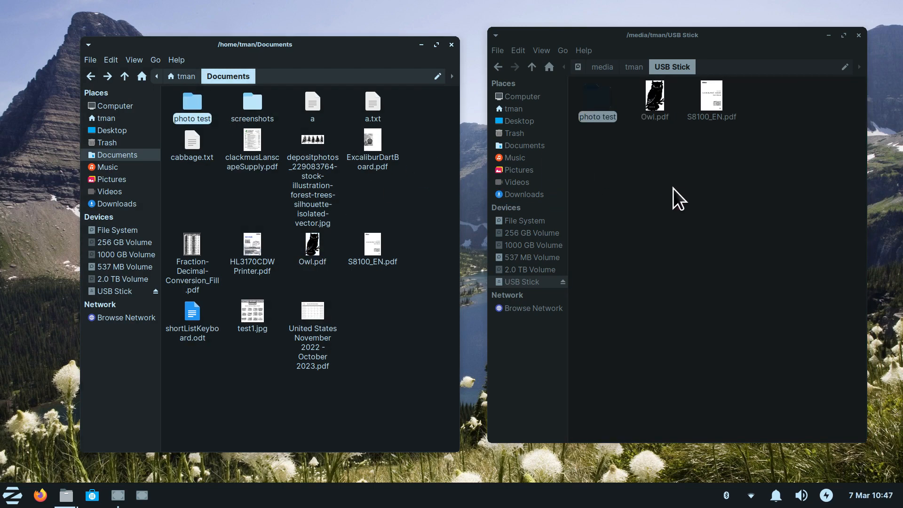
left_click(676, 192)
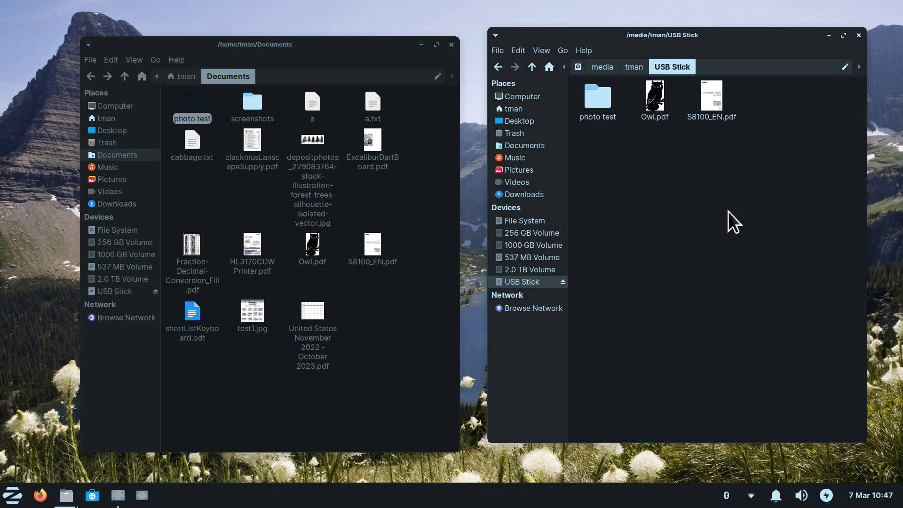
Switch between the two windows, select the photo test folder and both PDFs on the USB Stick, and delete them.
left_click(411, 192)
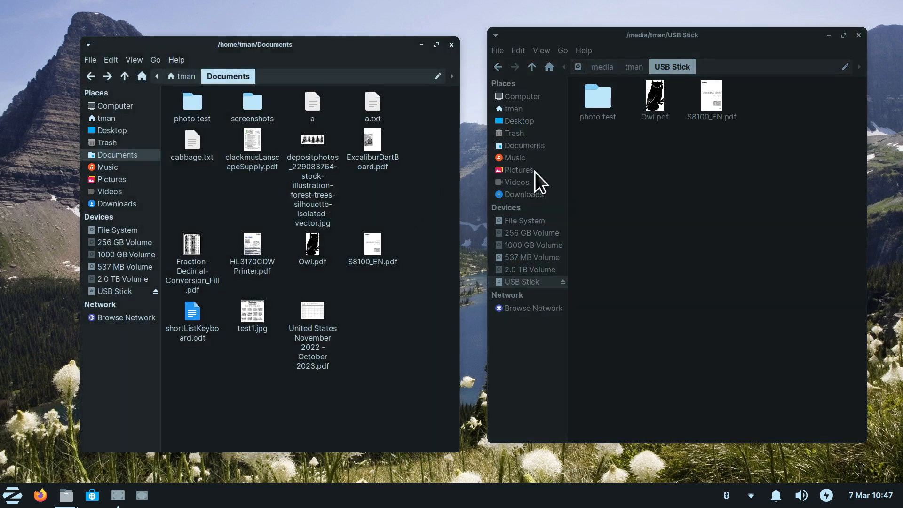
left_click(623, 187)
left_click(413, 196)
left_click_drag(755, 84, 575, 159)
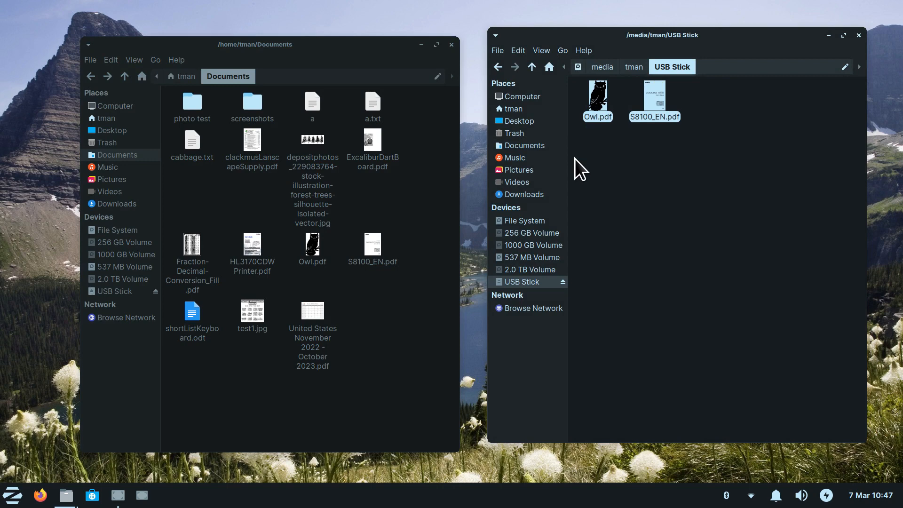
key("Delete")
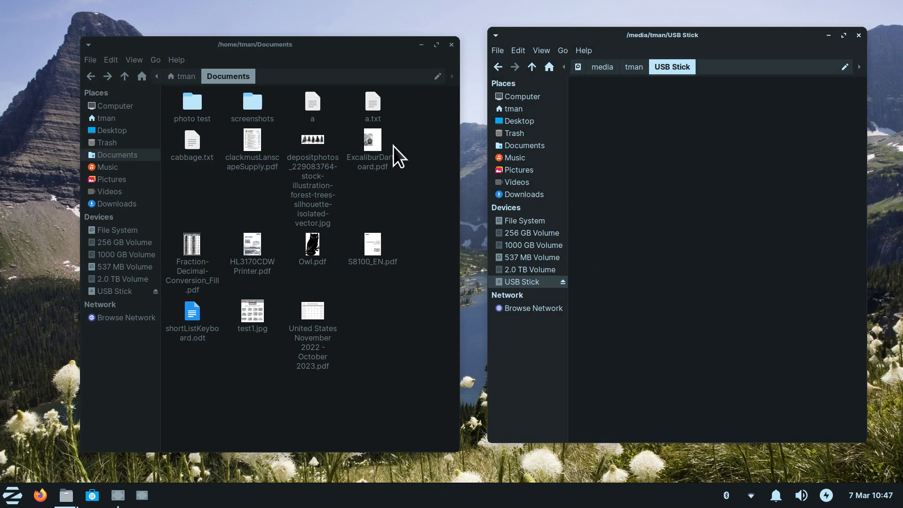
Select all files and folders in Documents and compress them into a .zip archive named test3 in Documents.
left_click_drag(405, 97, 161, 339)
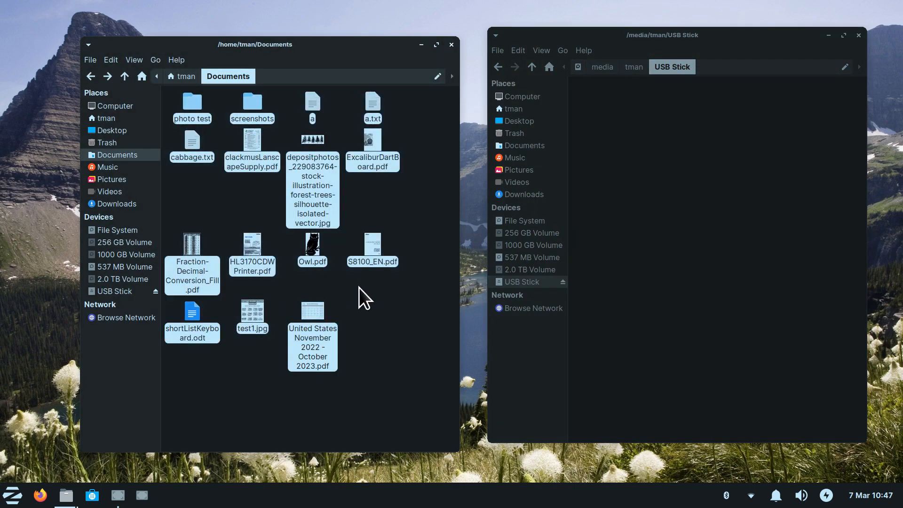
right_click(256, 244)
left_click(310, 365)
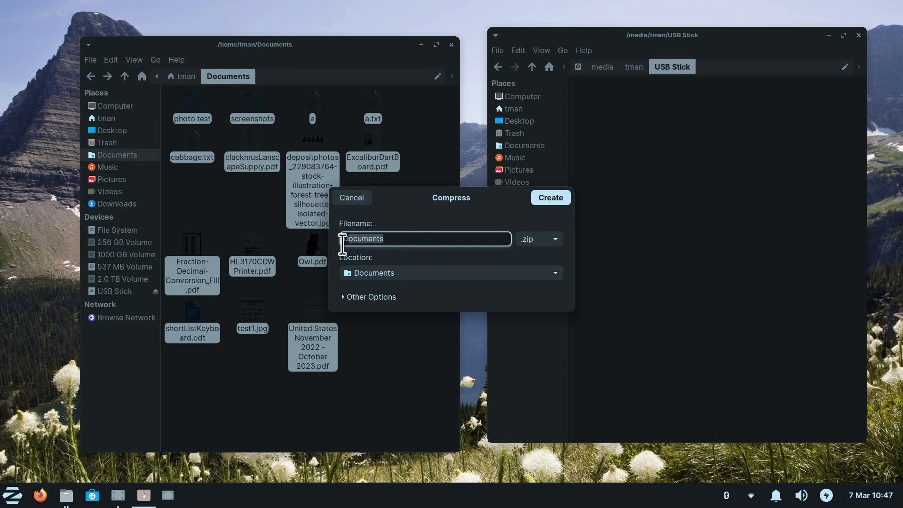
type("test3")
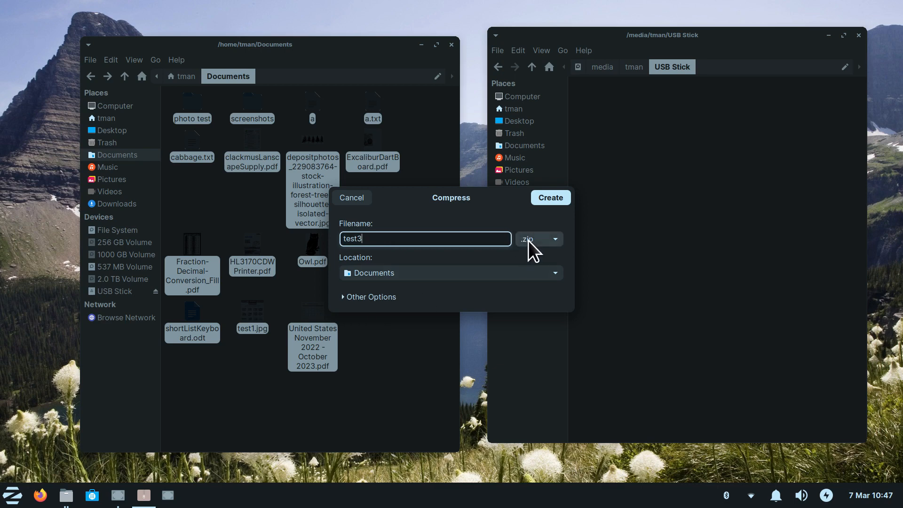
left_click(550, 198)
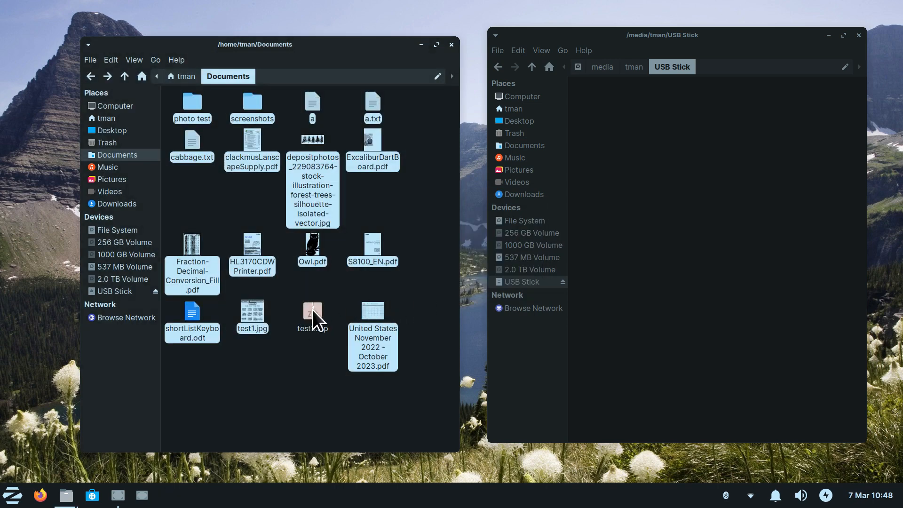
Copy test3.zip from Documents to the USB Stick and look at the available actions for the archive left in Documents.
left_click_drag(312, 311, 656, 170)
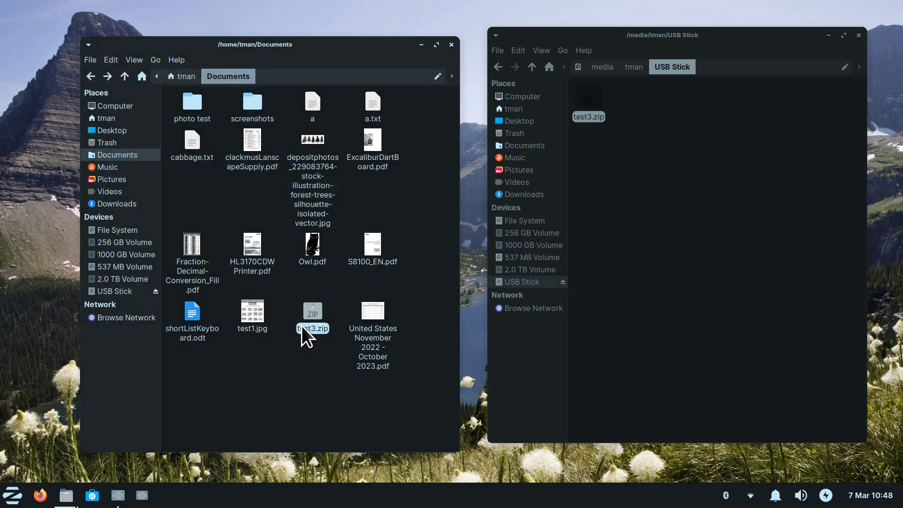
left_click(307, 368)
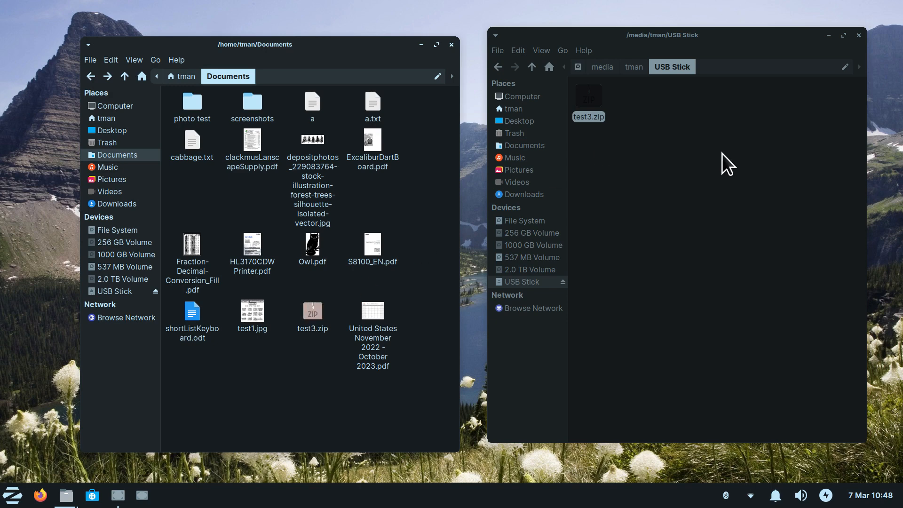
right_click(316, 314)
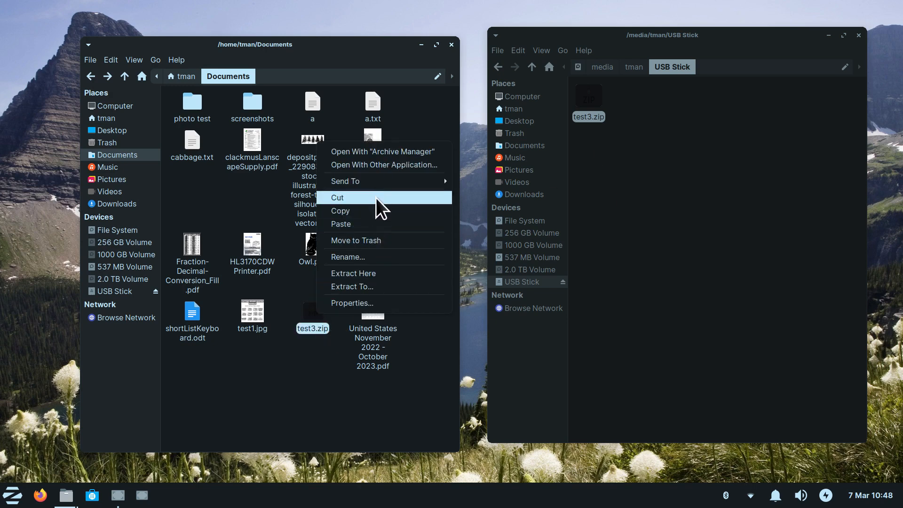
left_click(296, 367)
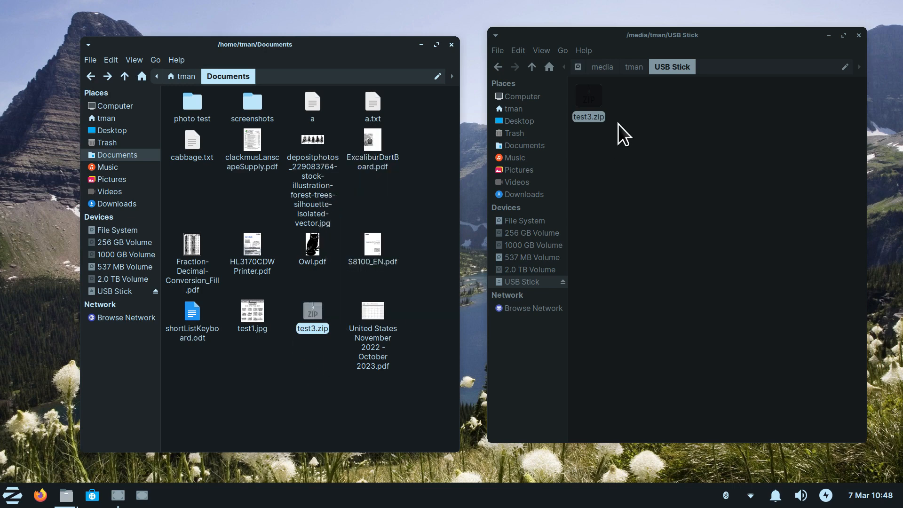
Delete test3.zip from the USB Stick and move the archive from Documents there with Cut and Paste.
left_click(621, 108)
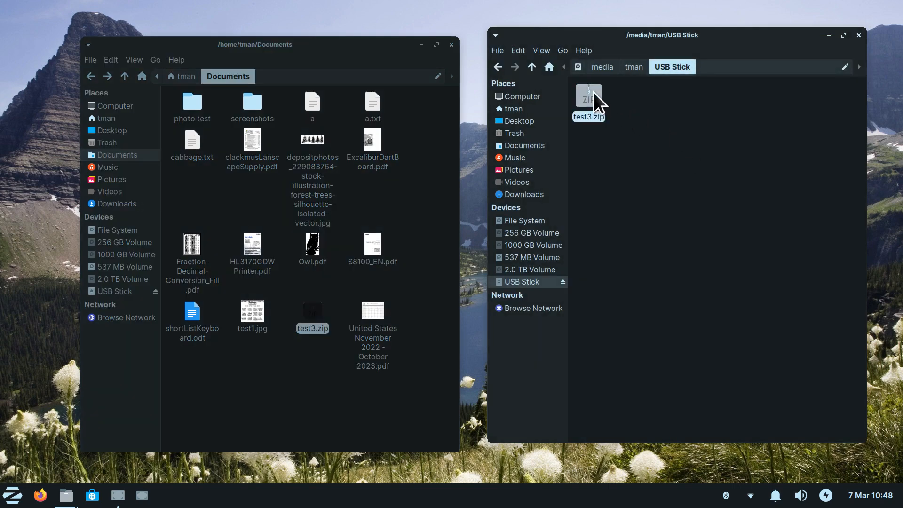
key("Delete")
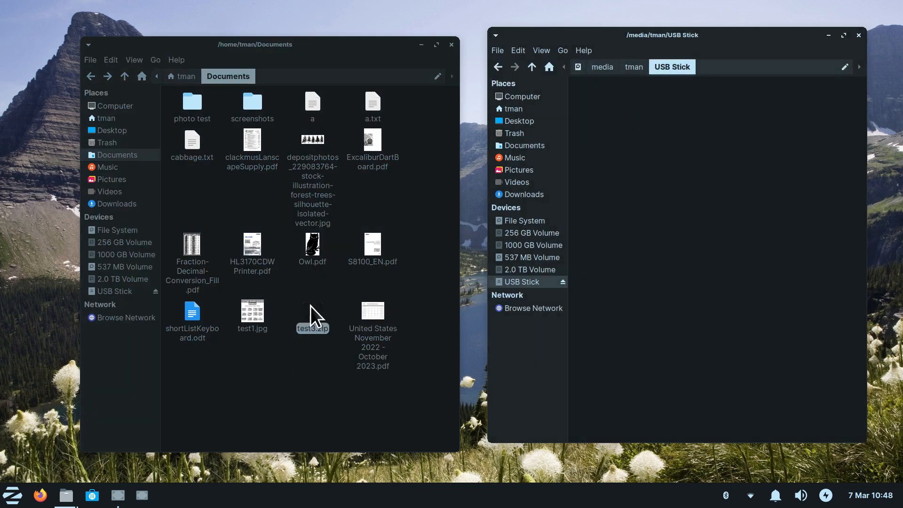
left_click(307, 366)
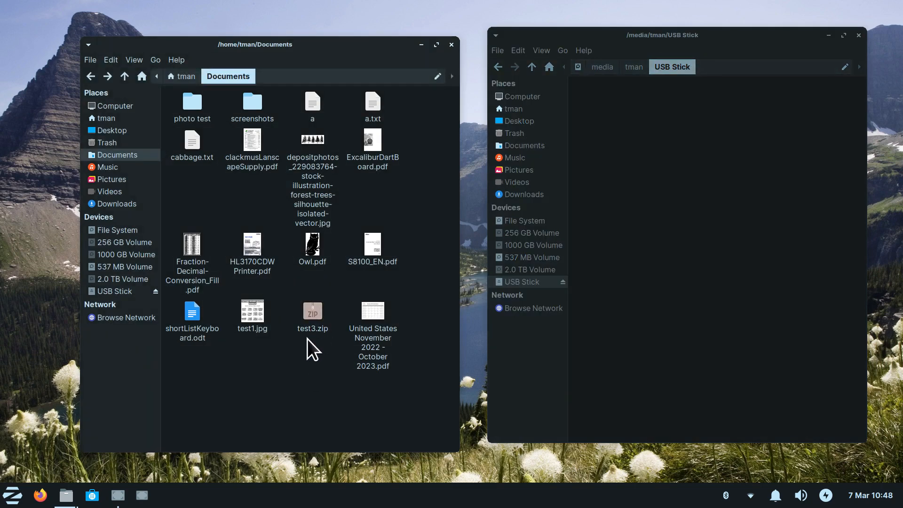
right_click(309, 309)
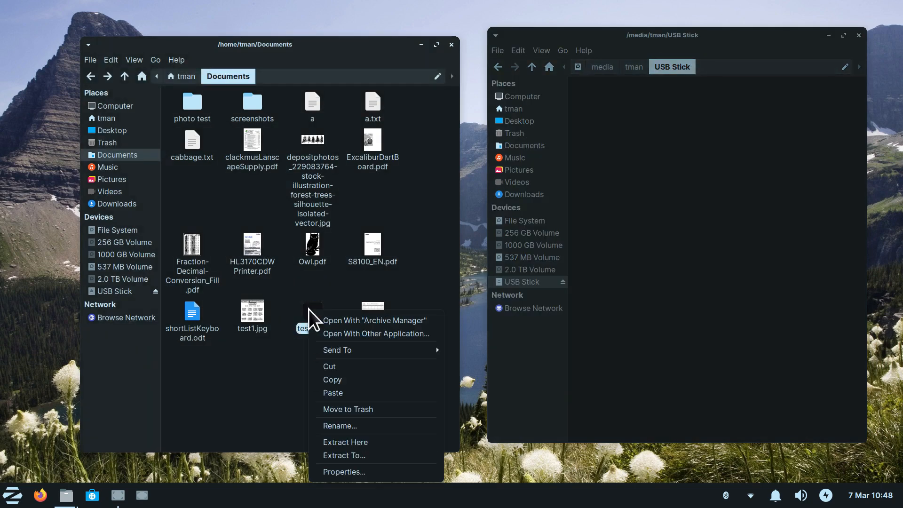
left_click(355, 364)
left_click(602, 156)
right_click(615, 199)
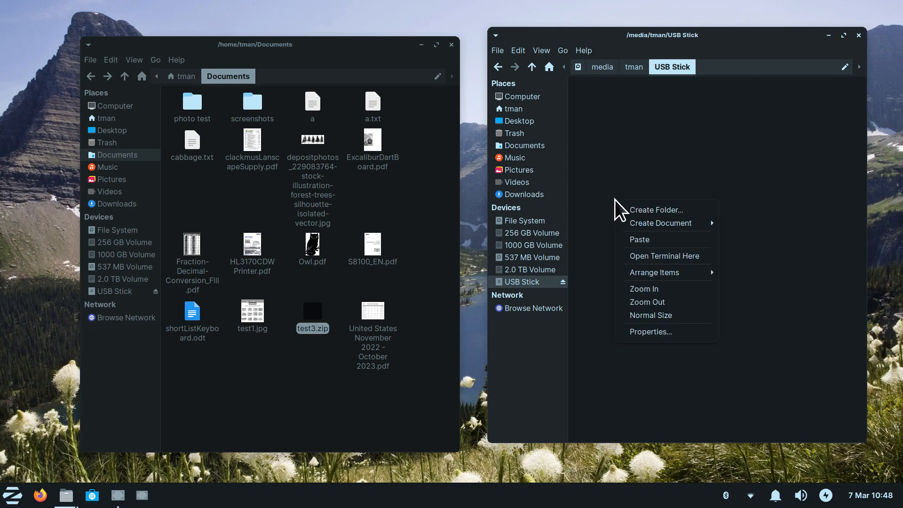
left_click(644, 240)
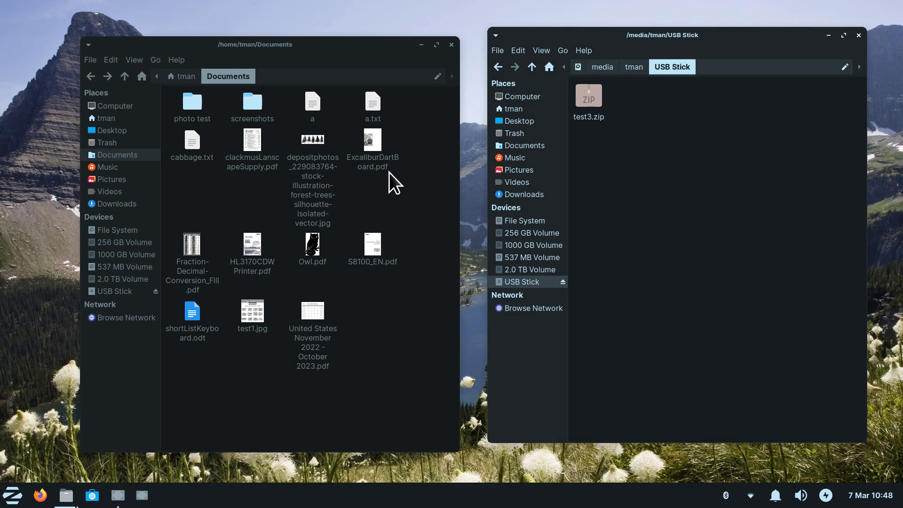
Select everything in Documents with Select All, clear it, reselect everything with a selection box, and clear that selection too.
left_click(401, 170)
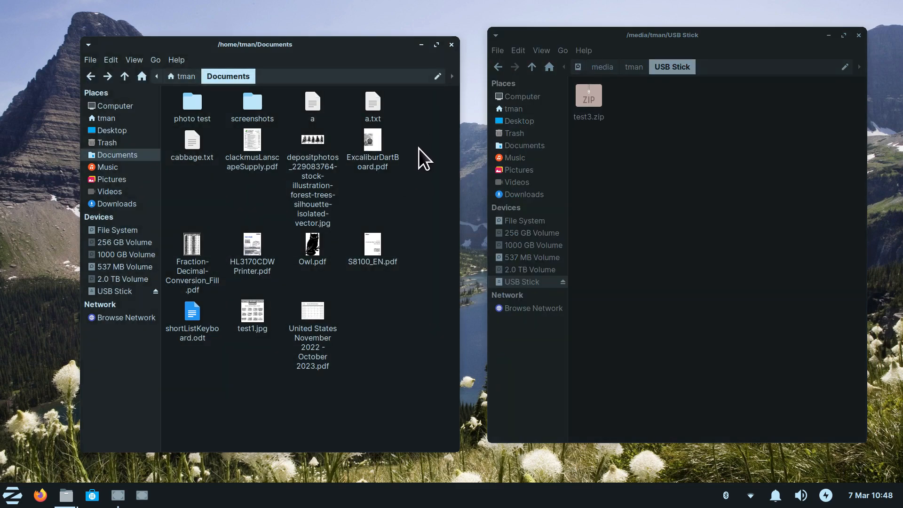
key("ctrl+a")
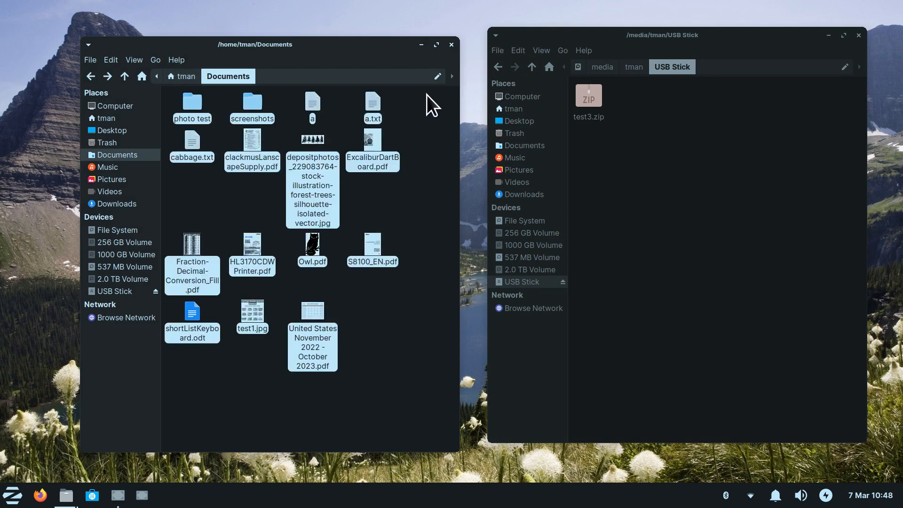
left_click(407, 222)
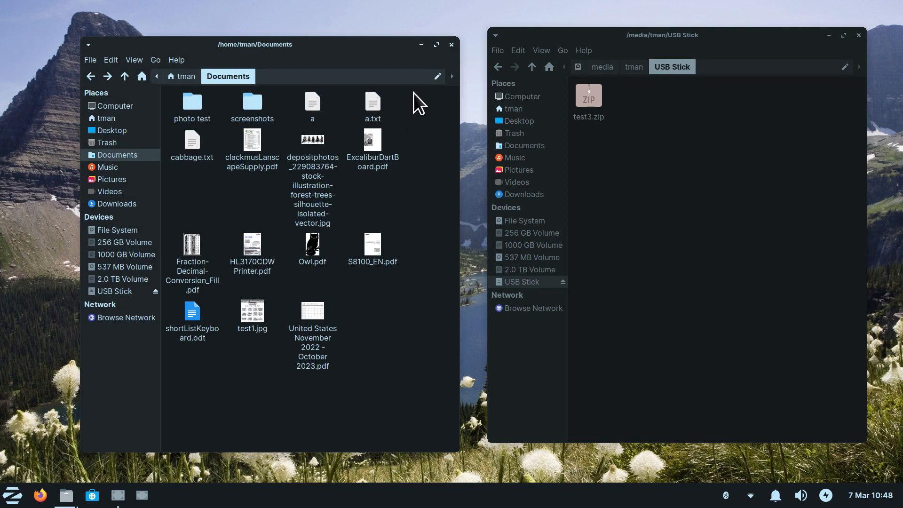
left_click_drag(413, 93, 177, 385)
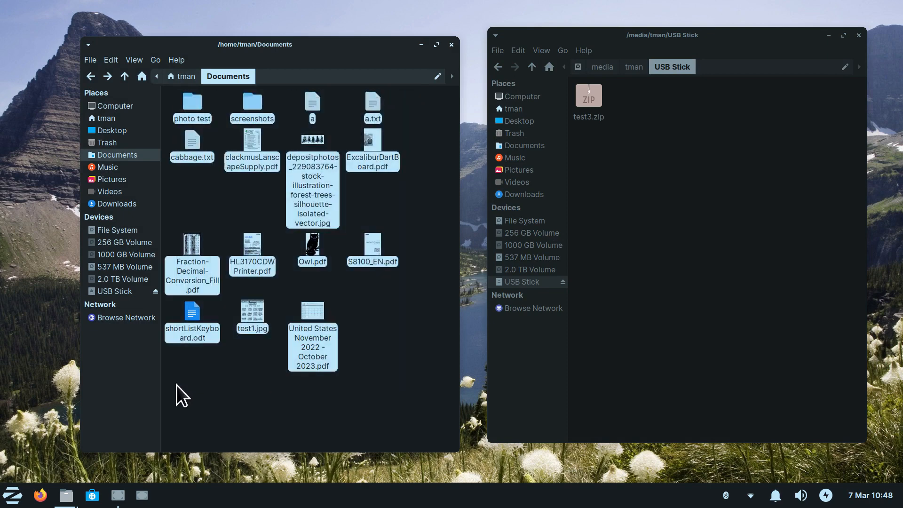
left_click(365, 360)
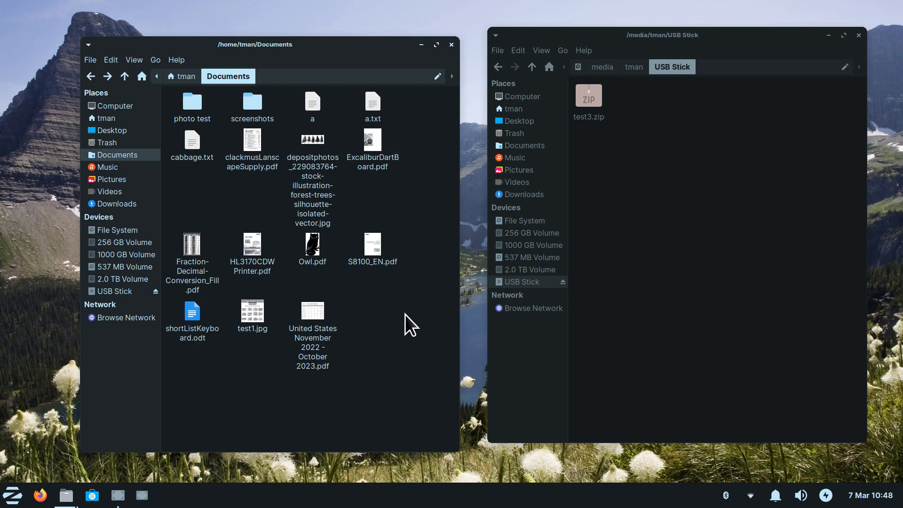
scroll(404, 315, "down", 2)
scroll(405, 317, "up", 3)
scroll(404, 316, "down", 1)
Select all files and folders in Documents and compress them into a .7z archive named test4 in Documents.
key("ctrl+a")
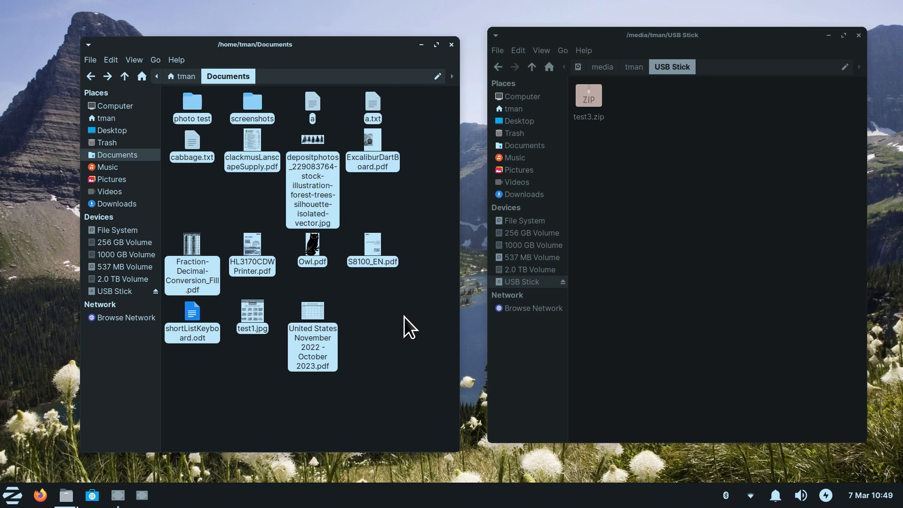
right_click(249, 312)
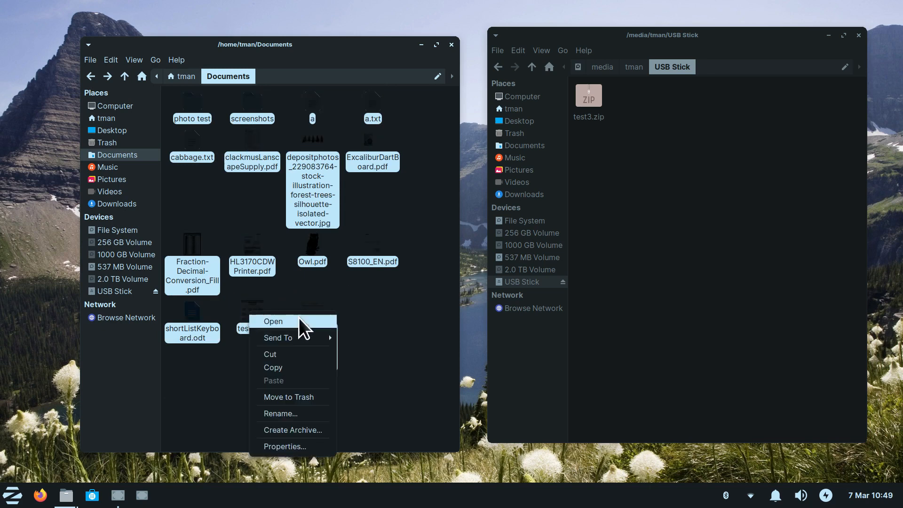
left_click(312, 429)
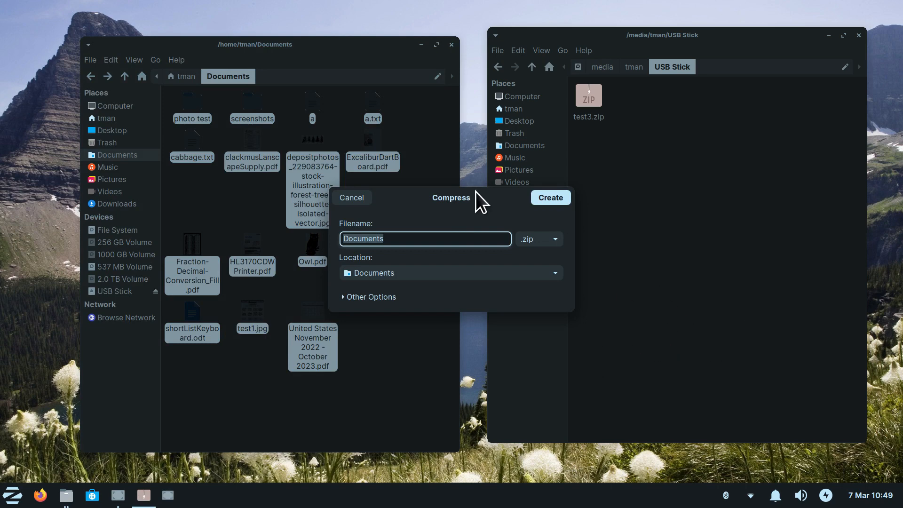
left_click_drag(475, 192, 374, 106)
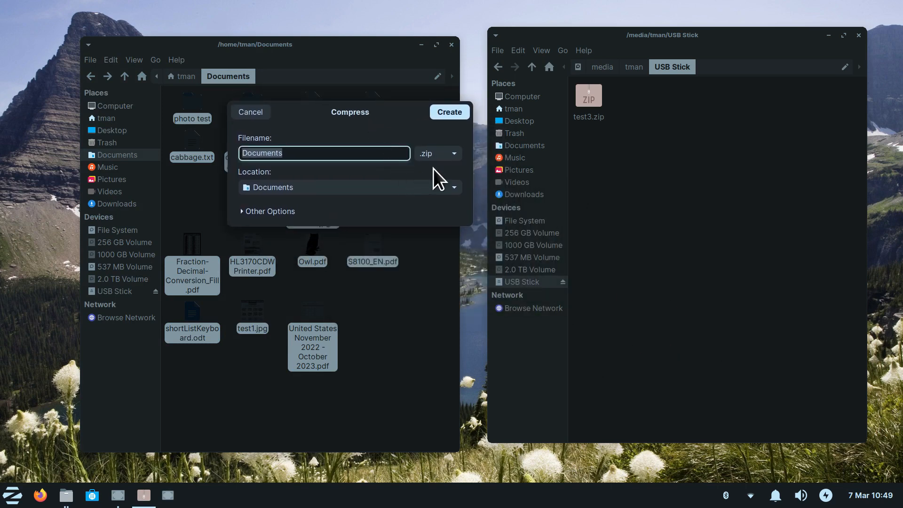
left_click(439, 155)
mouse_move(439, 7)
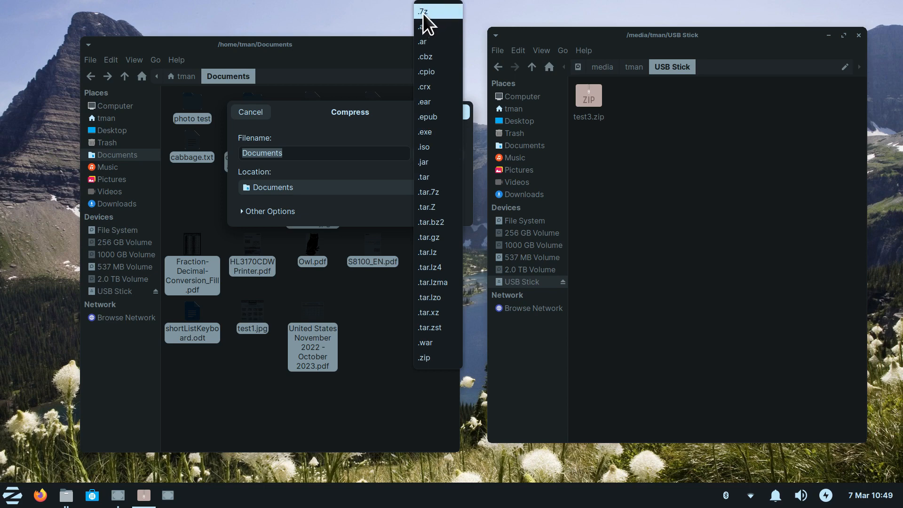
left_click(423, 13)
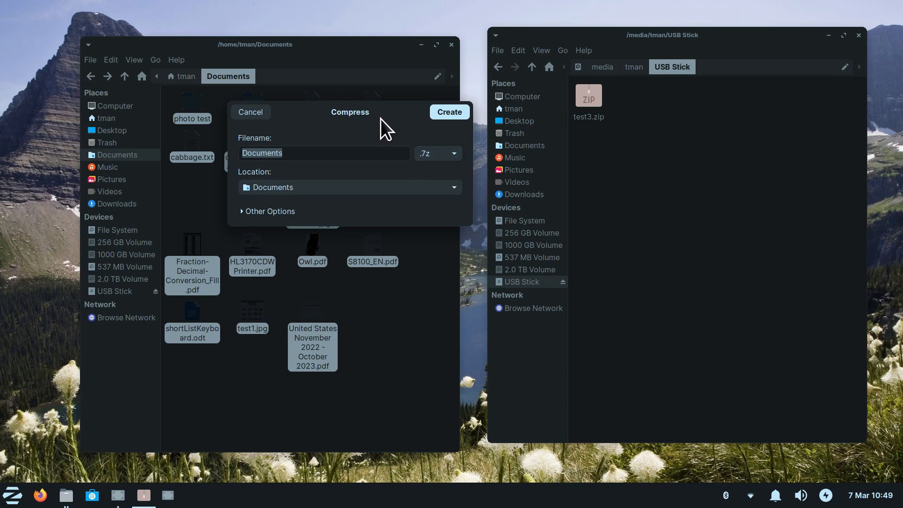
left_click_drag(380, 120, 418, 120)
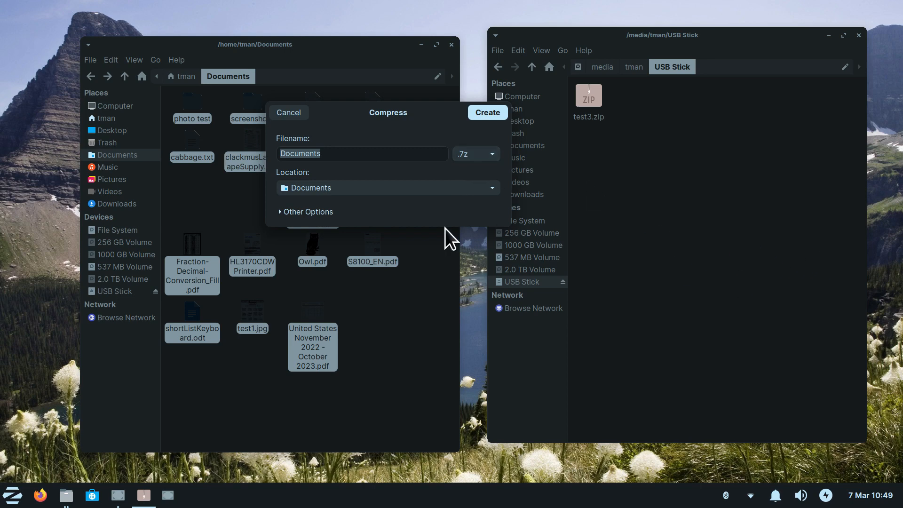
left_click(337, 151)
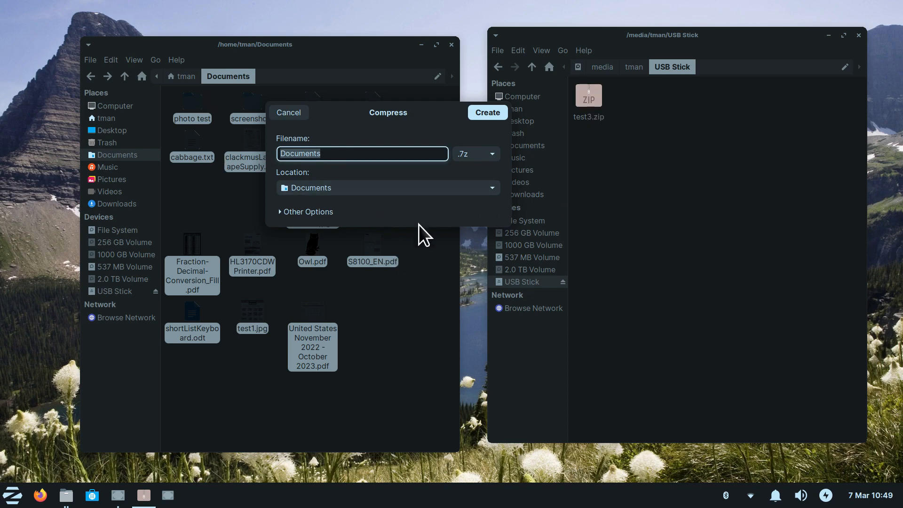
type("test4")
left_click(486, 111)
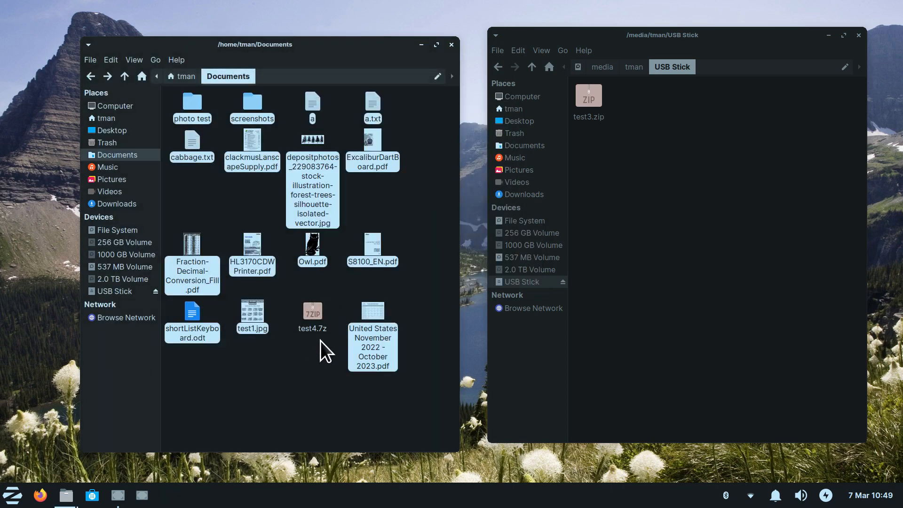
Copy test4.7z from Documents to the USB Stick.
right_click(312, 312)
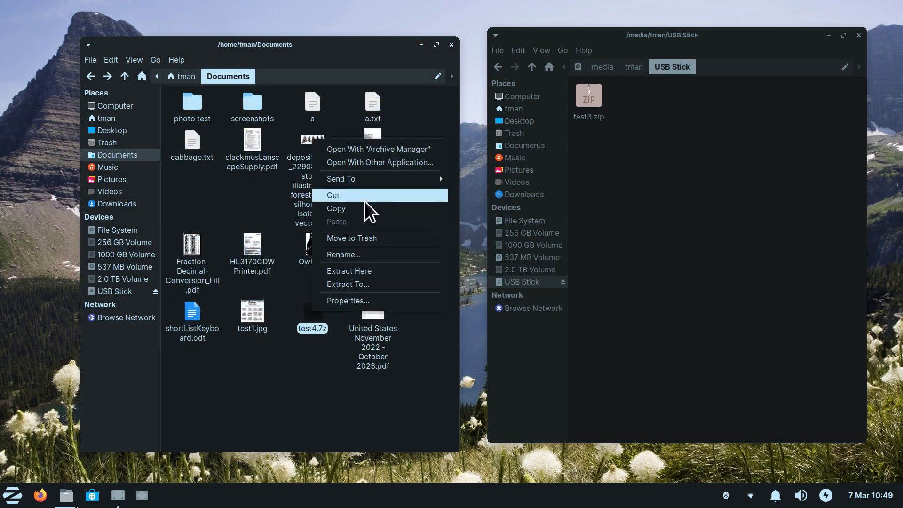
left_click(315, 360)
left_click(275, 390)
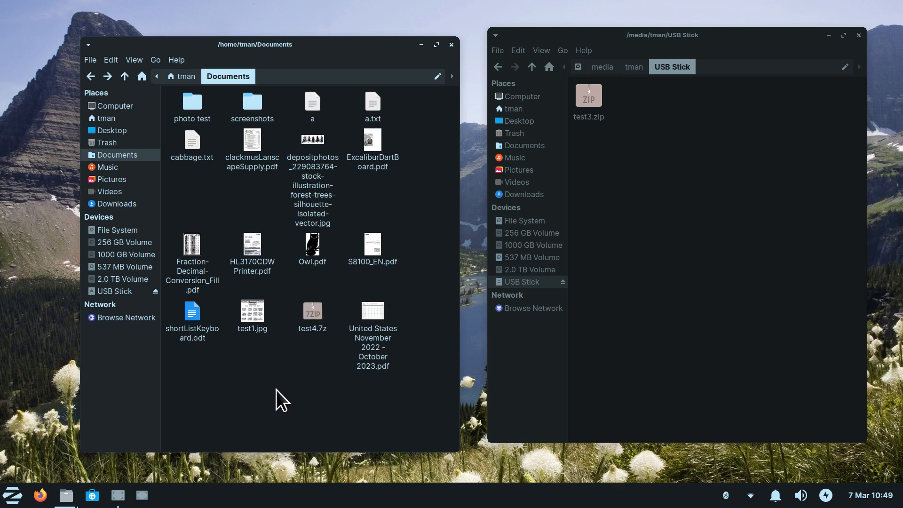
left_click_drag(310, 313, 716, 217)
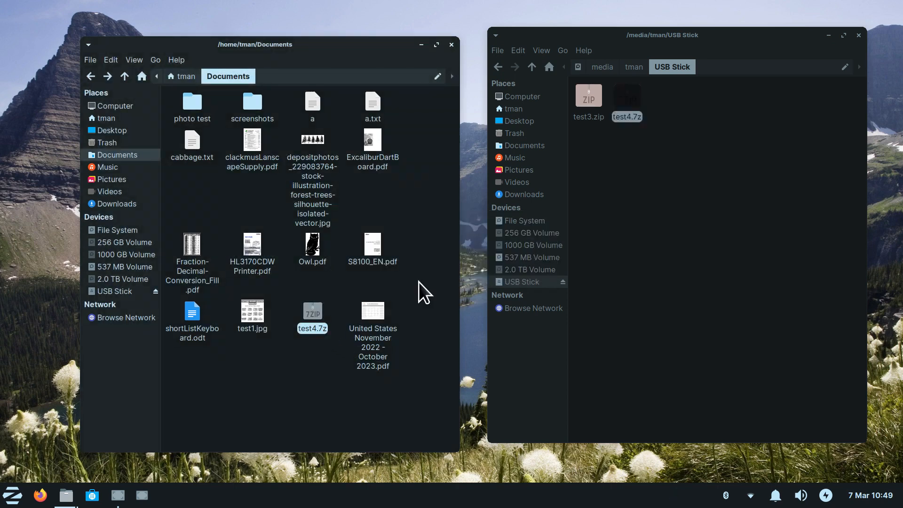
right_click(312, 314)
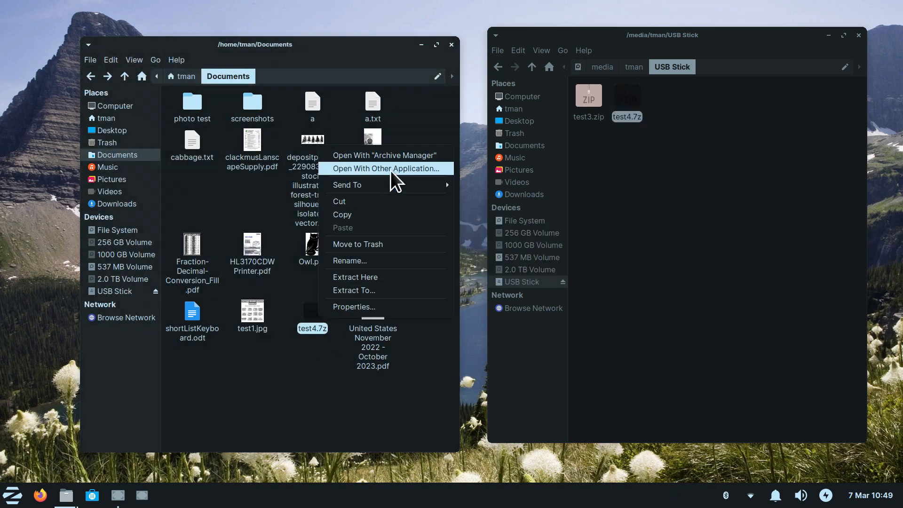
left_click(717, 219)
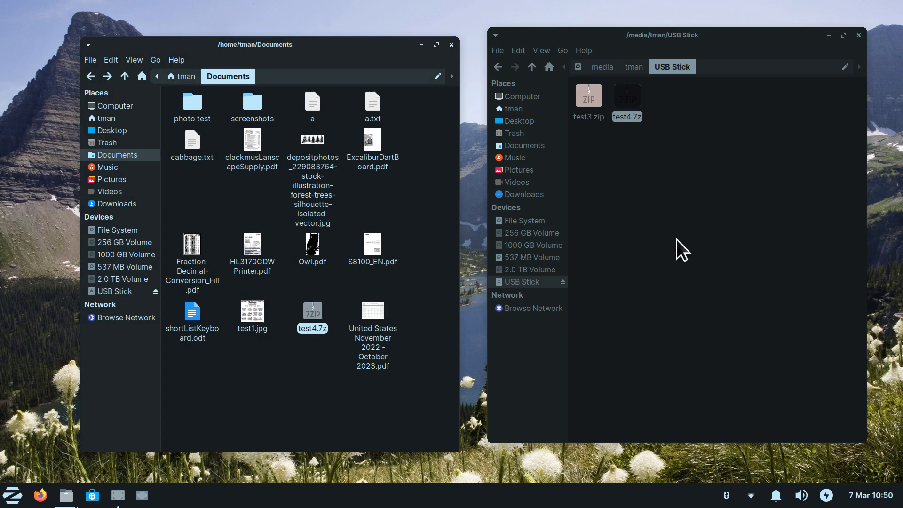
Open the properties of test4.7z and test3.zip on the USB Stick, compare their sizes side by side, and close both dialogs.
right_click(631, 95)
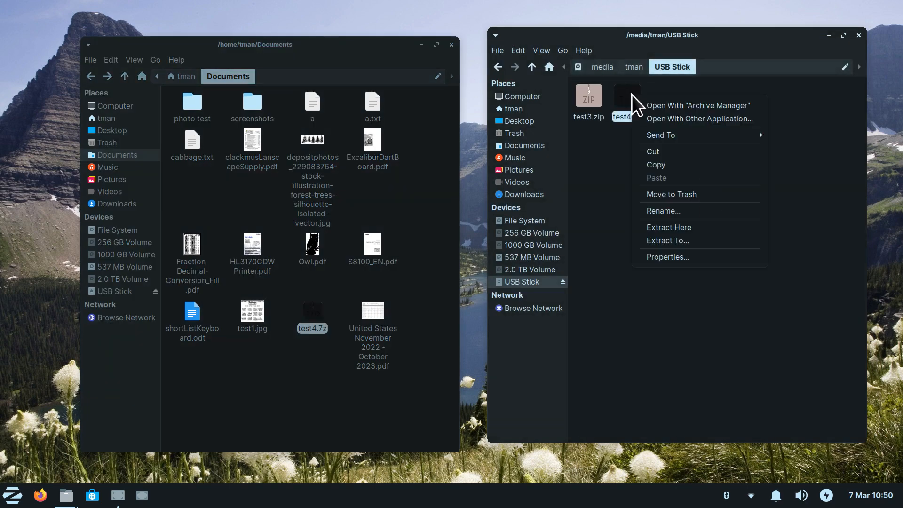
left_click(686, 256)
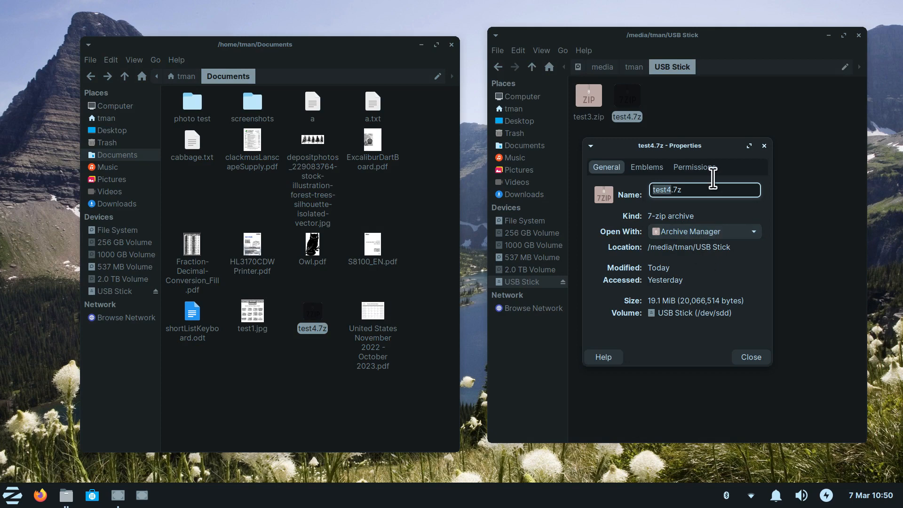
left_click_drag(699, 145, 797, 110)
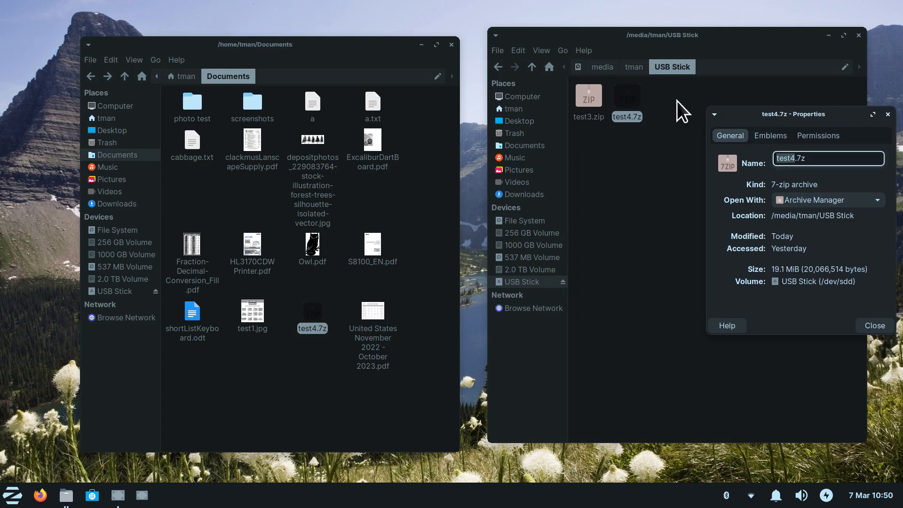
right_click(592, 93)
left_click(647, 249)
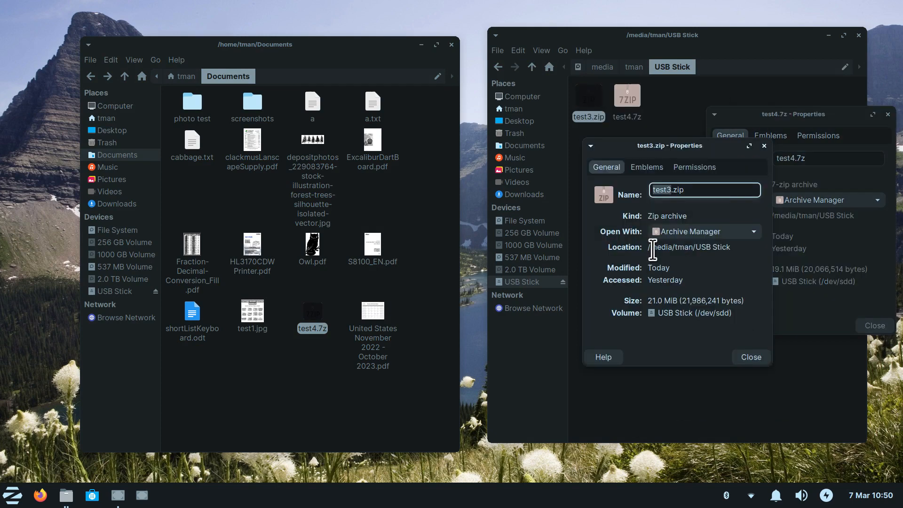
left_click_drag(686, 154, 614, 126)
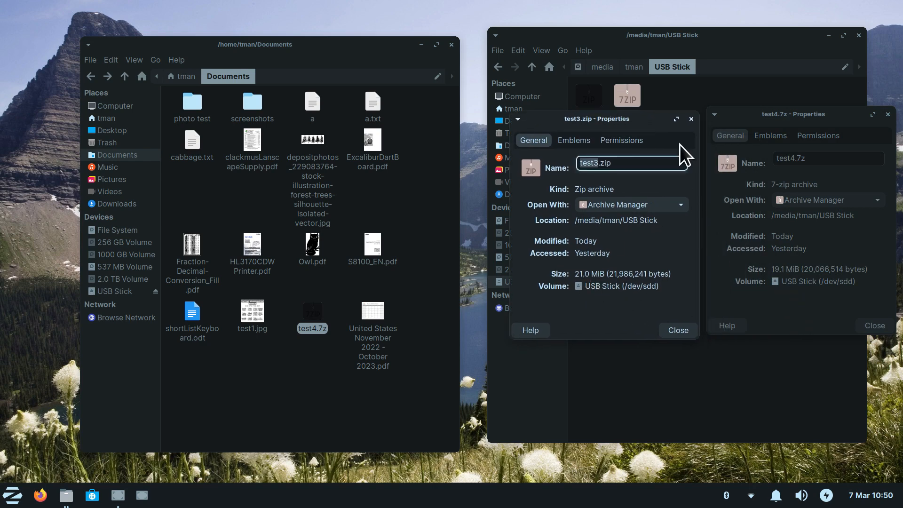
left_click(795, 300)
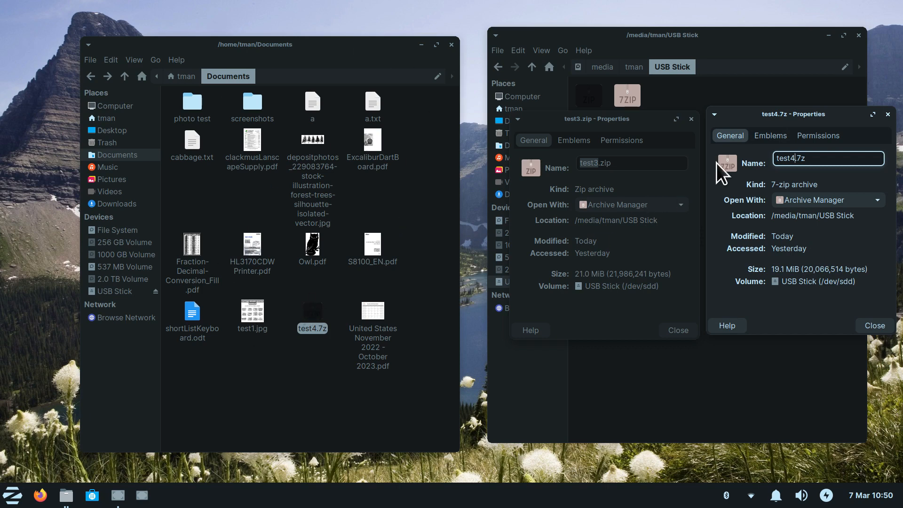
left_click(691, 119)
left_click_drag(819, 114, 739, 122)
left_click(807, 122)
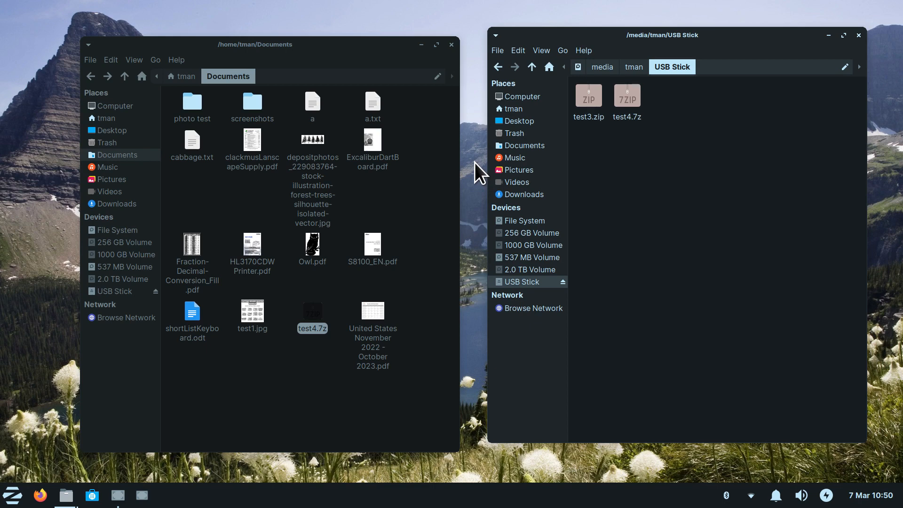
Show the Downloads folder in the USB Stick window and return to the Documents window.
left_click(216, 189)
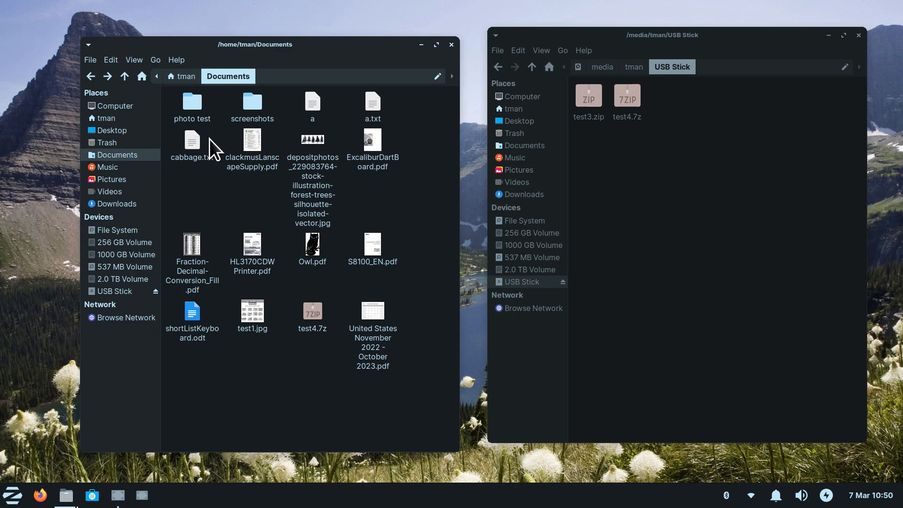
left_click(540, 196)
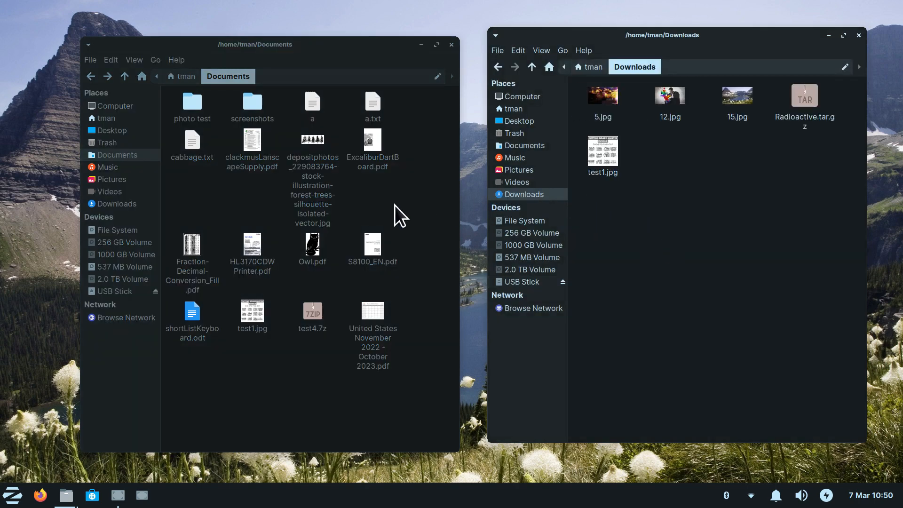
left_click(377, 201)
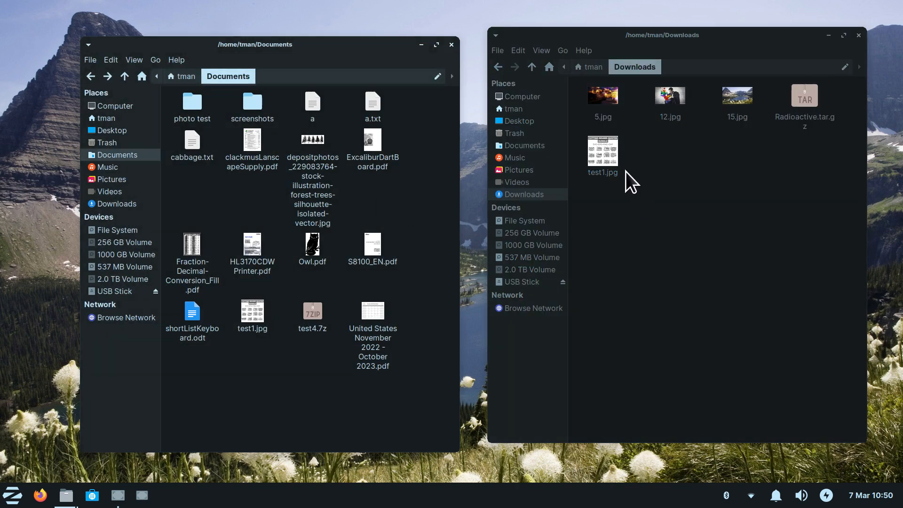
Show Pictures beside Downloads, enlarge the Downloads icons, and move 12.jpg from Downloads to Pictures.
left_click(113, 182)
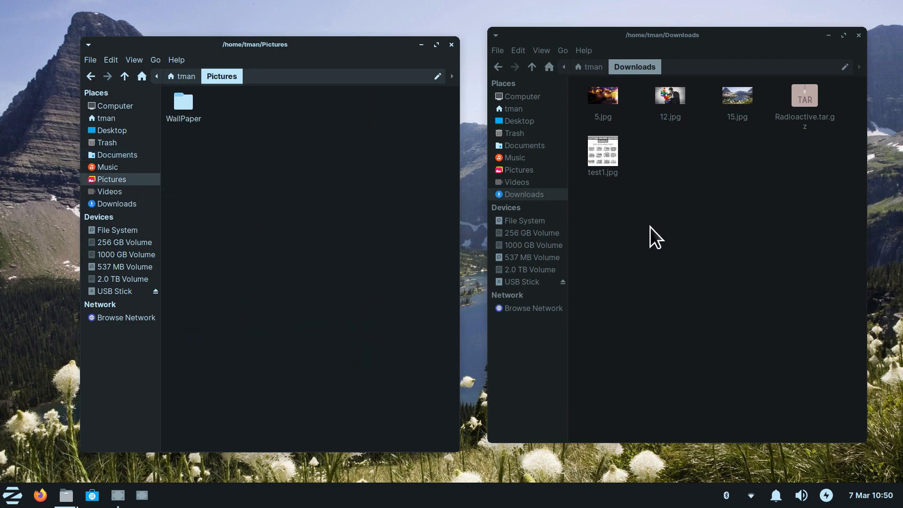
left_click(526, 197)
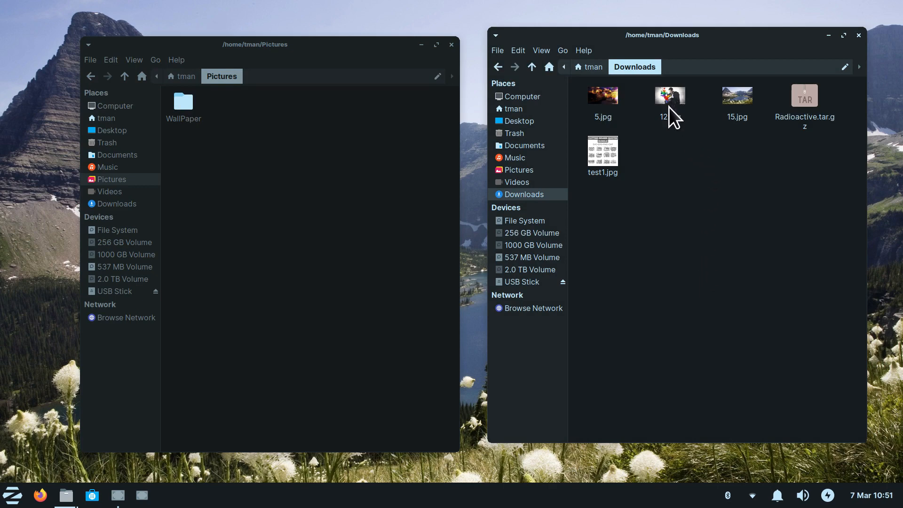
scroll(707, 242, "up", 2)
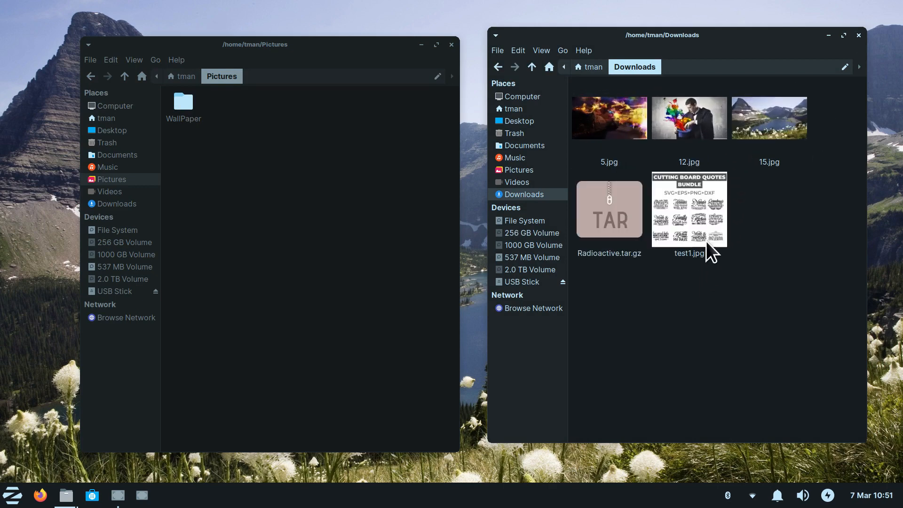
scroll(754, 195, "down", 2)
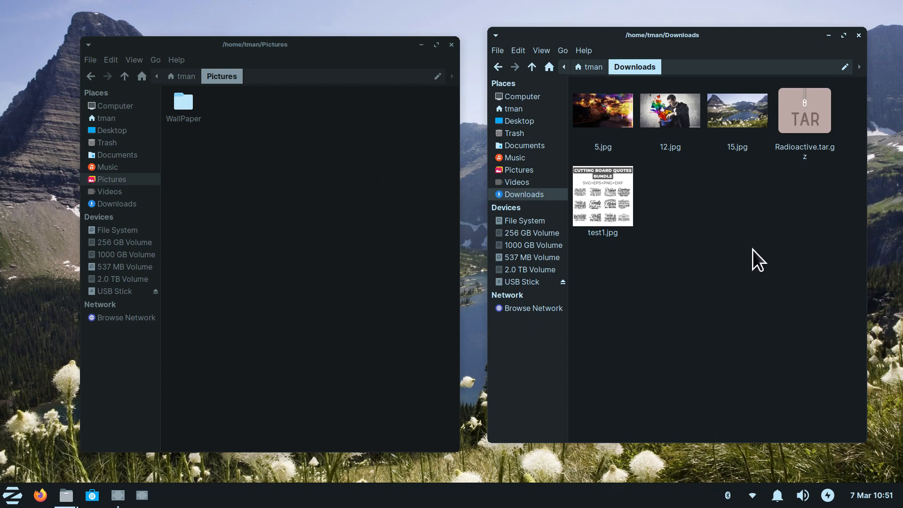
left_click_drag(671, 113, 239, 179)
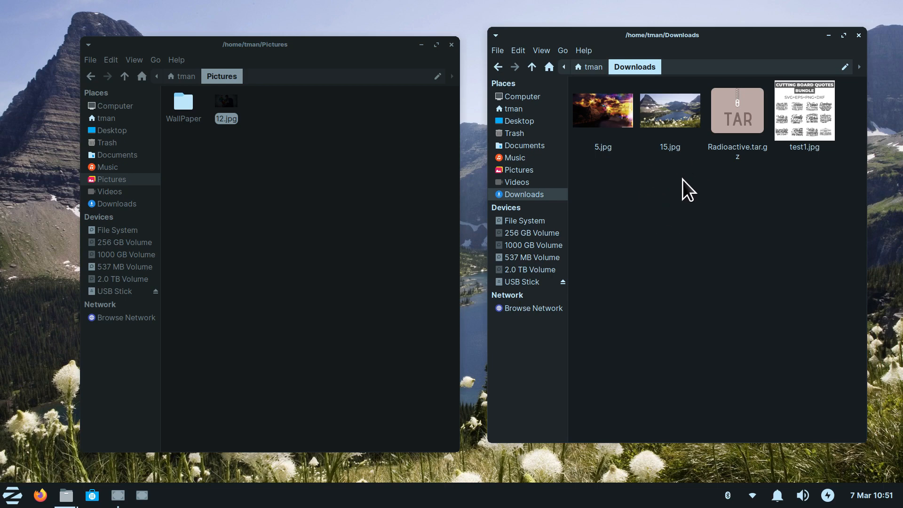
left_click(258, 180)
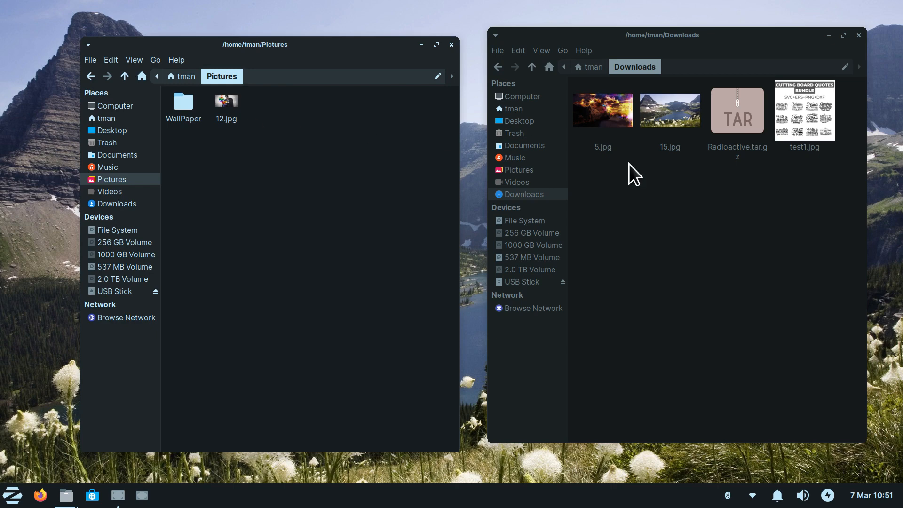
Move 15.jpg and test1.jpg from Downloads to Pictures, enlarging the icons in the Pictures window.
left_click_drag(676, 113, 376, 178)
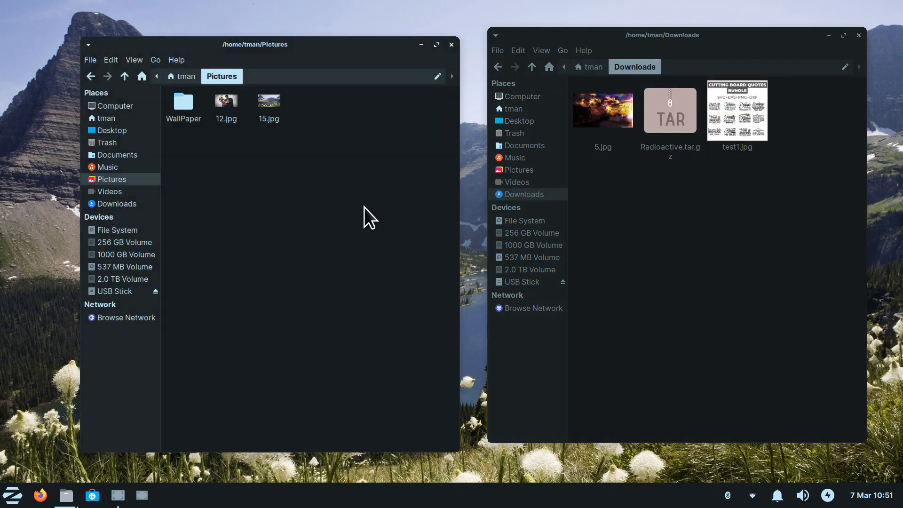
scroll(372, 214, "up", 3)
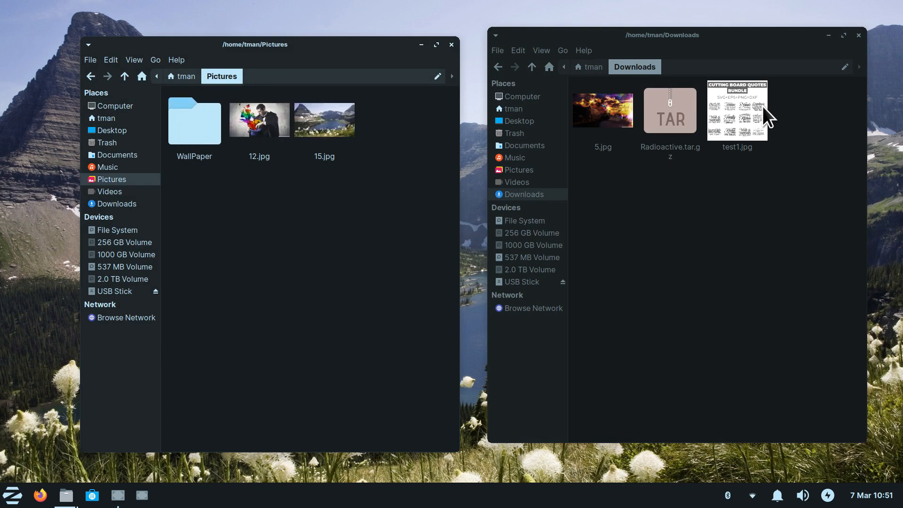
left_click_drag(763, 106, 338, 199)
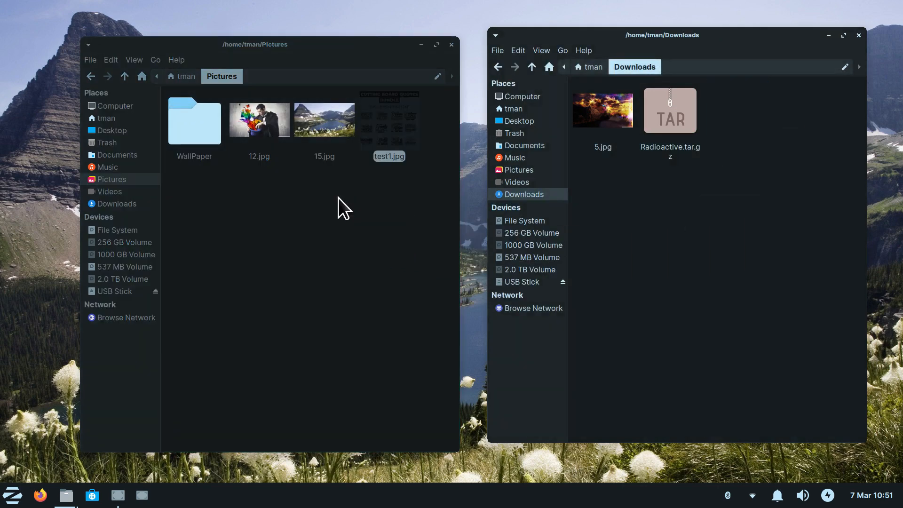
scroll(348, 220, "up", 2)
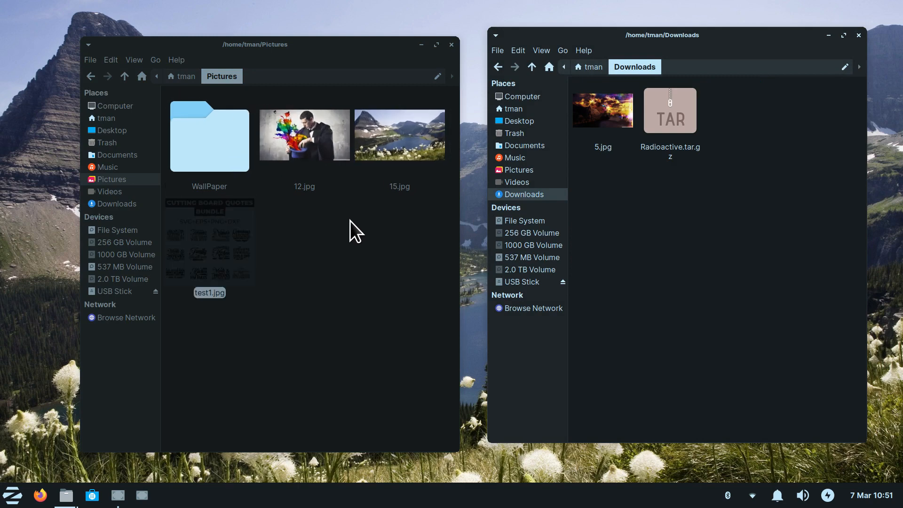
scroll(350, 221, "down", 1)
left_click(348, 223)
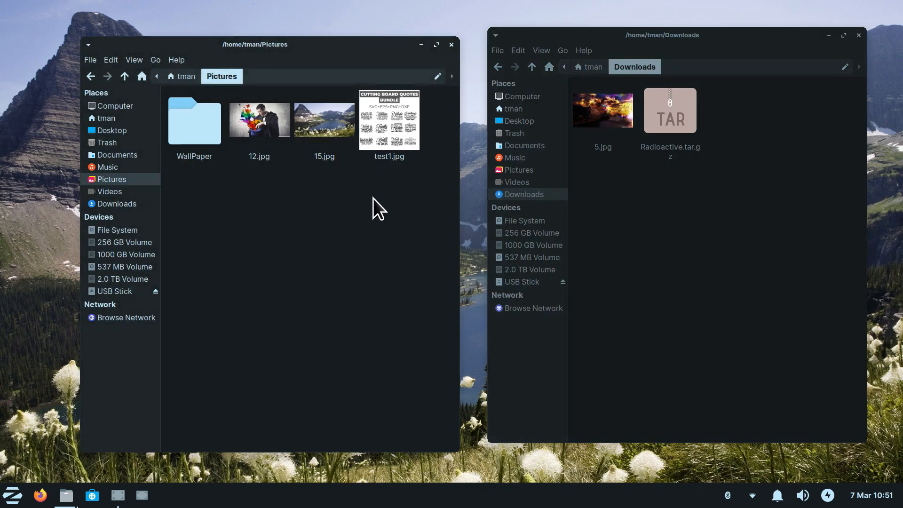
Move test1.jpg, 15.jpg and 12.jpg from Pictures back to Downloads.
left_click_drag(412, 136, 696, 206)
left_click(703, 216)
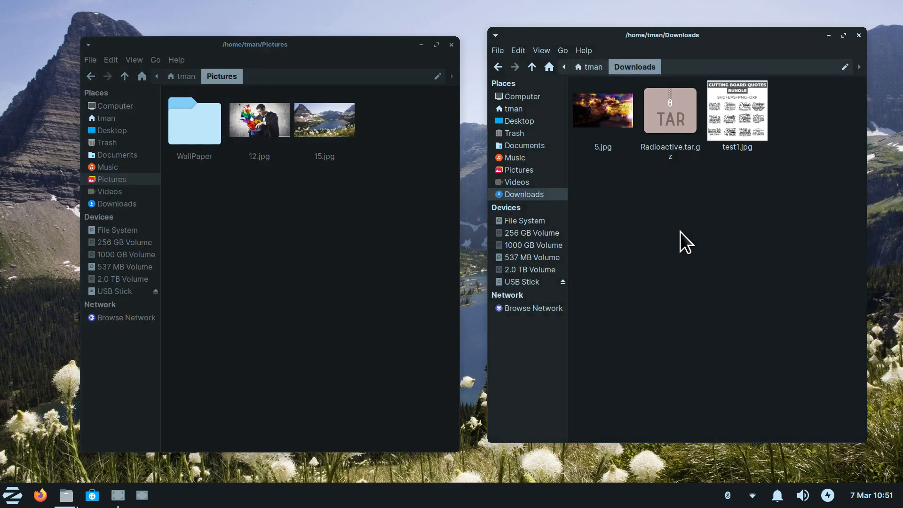
left_click_drag(336, 121, 617, 202)
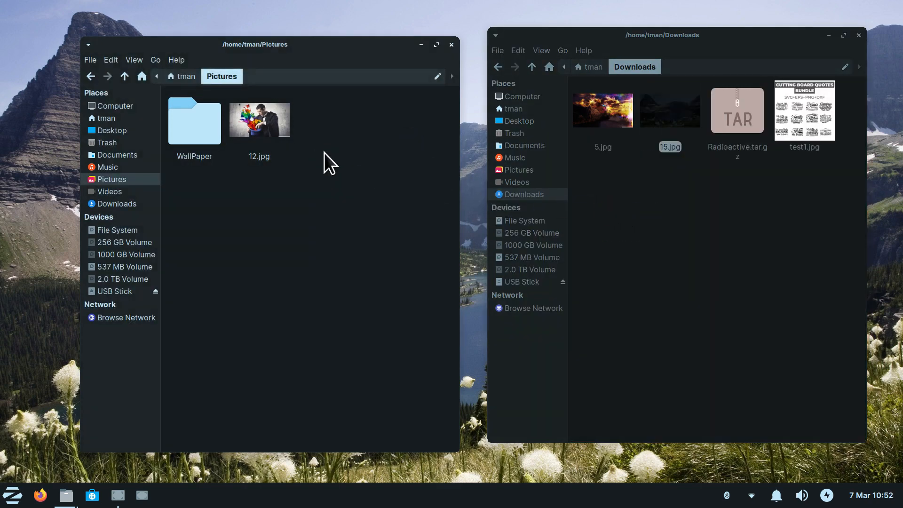
left_click_drag(261, 123, 619, 239)
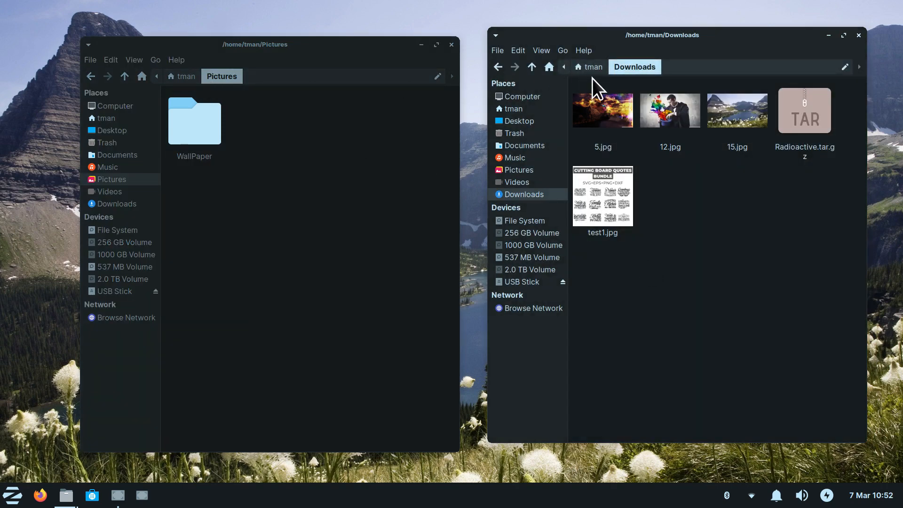
Show the USB Stick beside the WallPaper folder in Pictures and copy 6.jpg from WallPaper to the USB Stick.
left_click(543, 285)
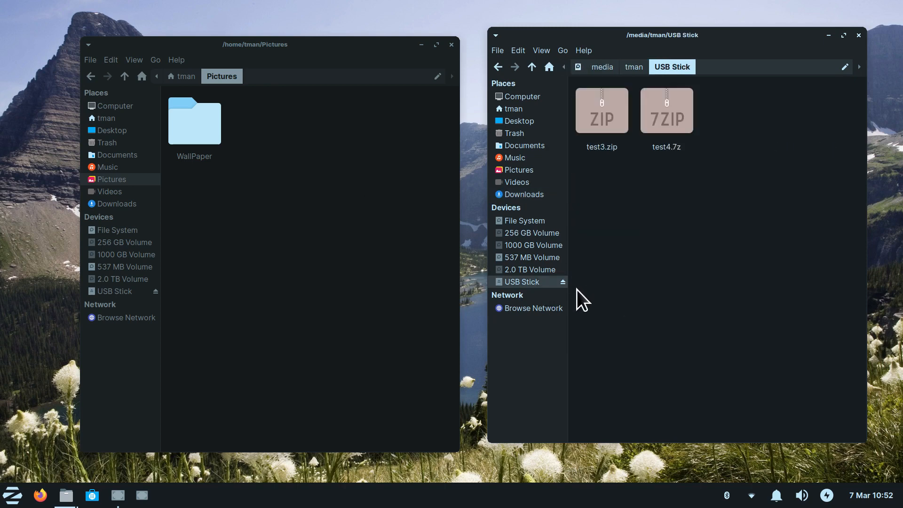
double_click(184, 128)
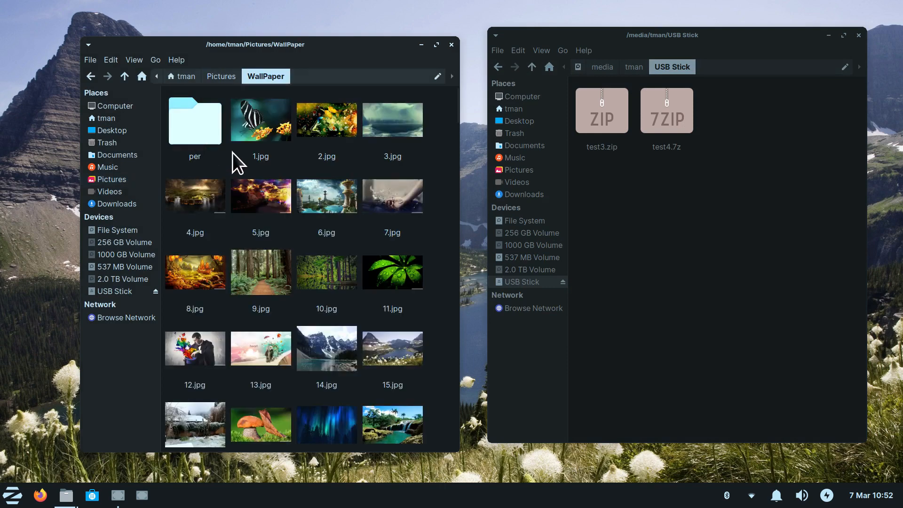
left_click_drag(310, 191, 610, 266)
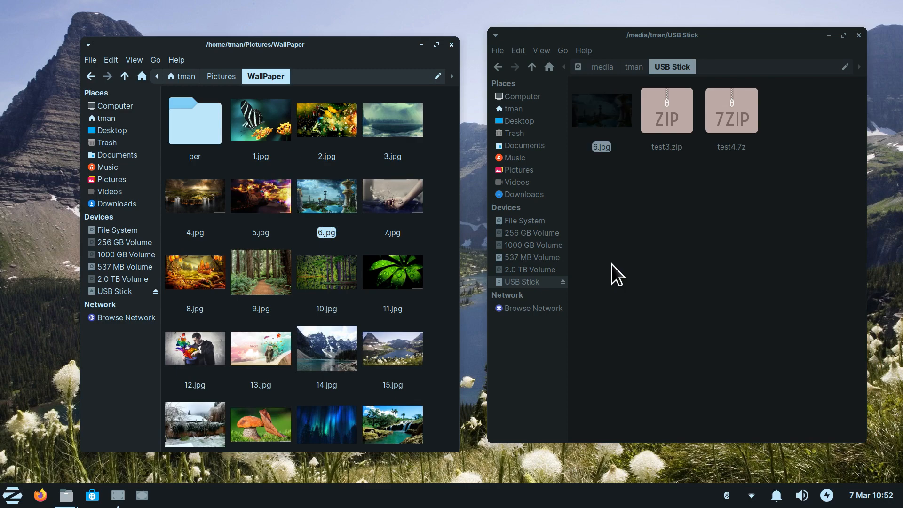
left_click(645, 228)
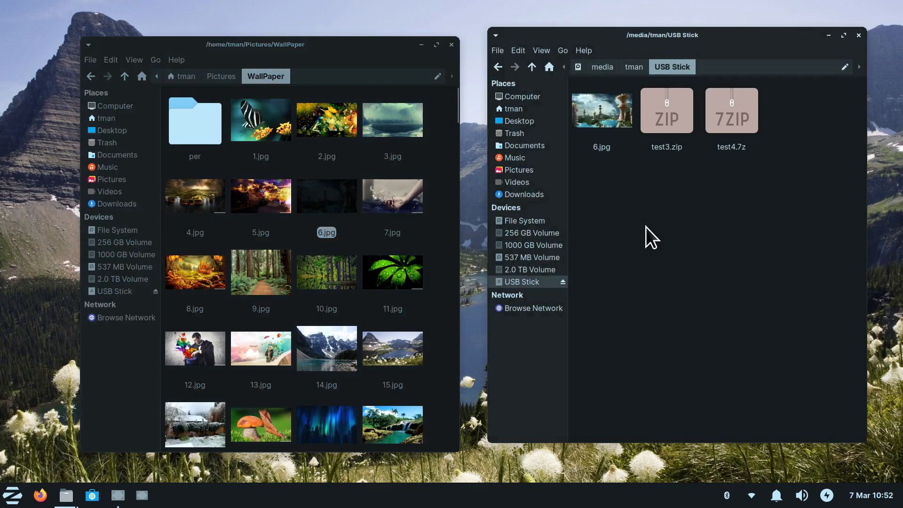
left_click(437, 226)
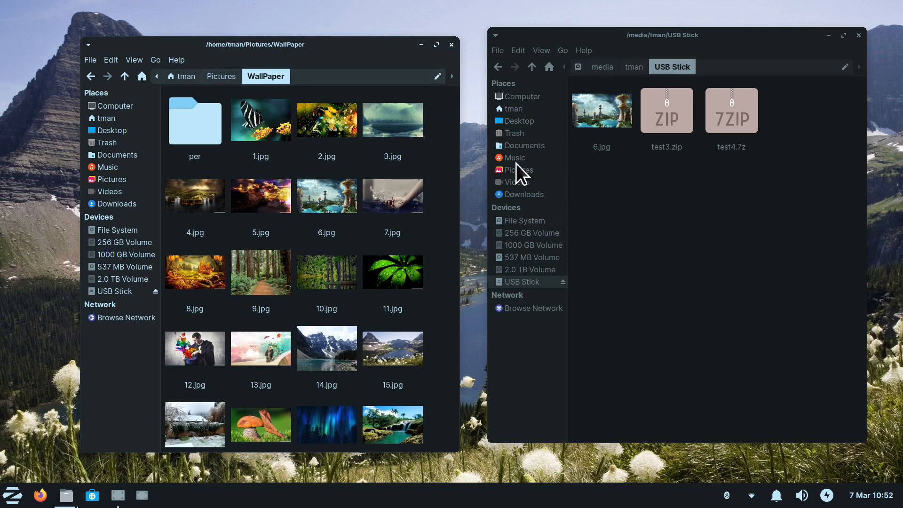
Look at Documents in the USB Stick window, return to the USB Stick, and copy 11.jpg there from WallPaper.
left_click(540, 147)
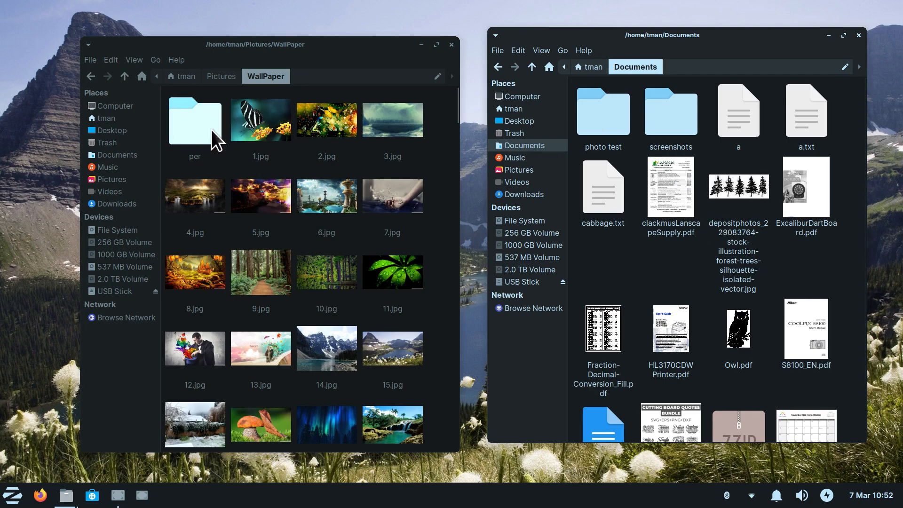
left_click(518, 282)
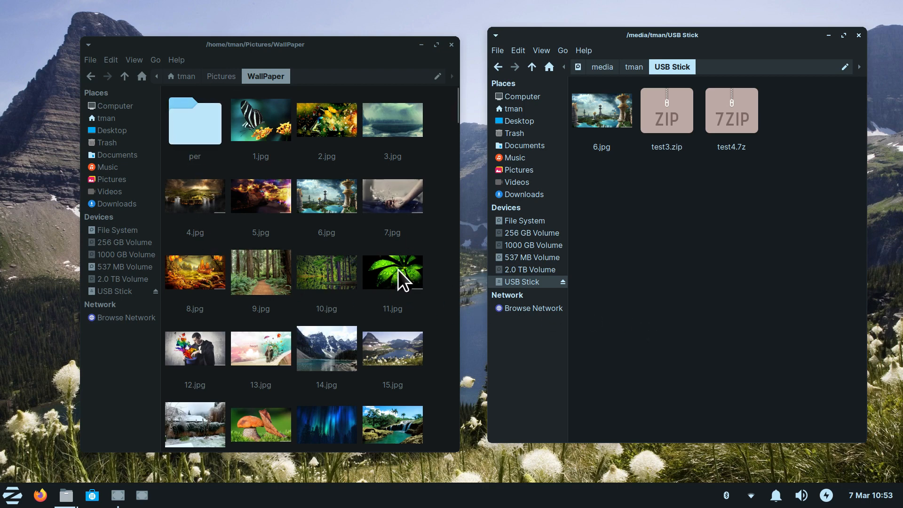
left_click_drag(396, 270, 623, 254)
left_click(625, 253)
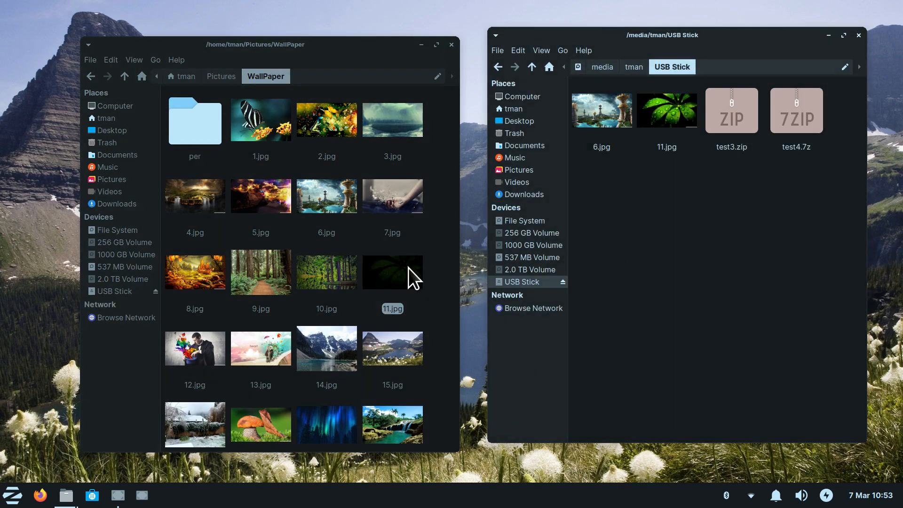
left_click(435, 292)
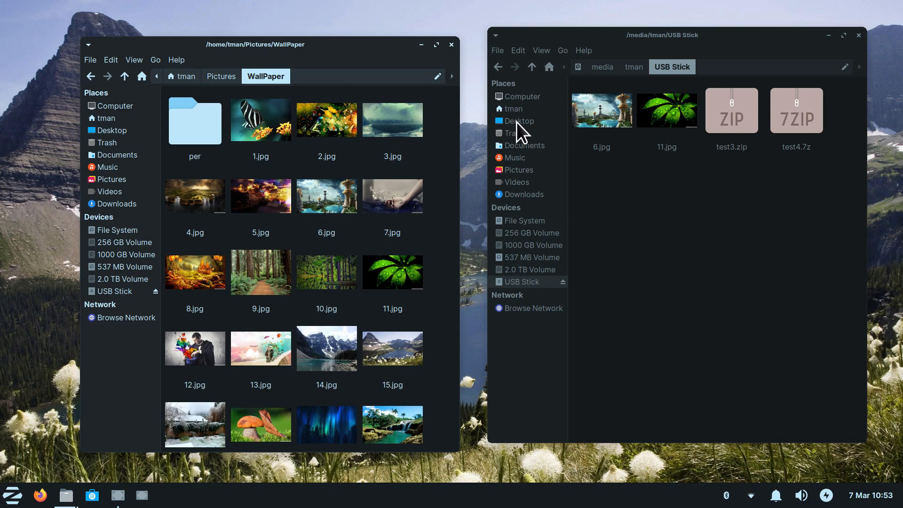
Browse the home folder and Downloads, leaving Downloads shown in the USB Stick window and Documents in the WallPaper window.
left_click(513, 110)
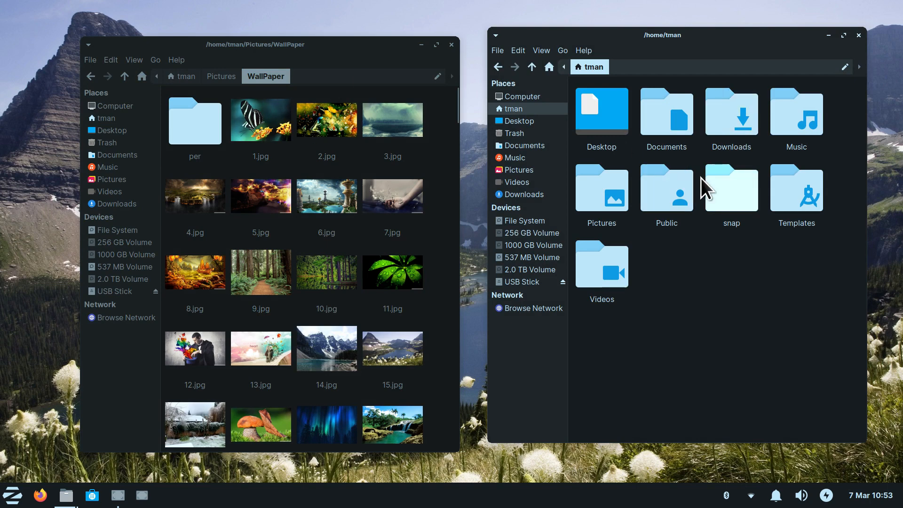
left_click(115, 205)
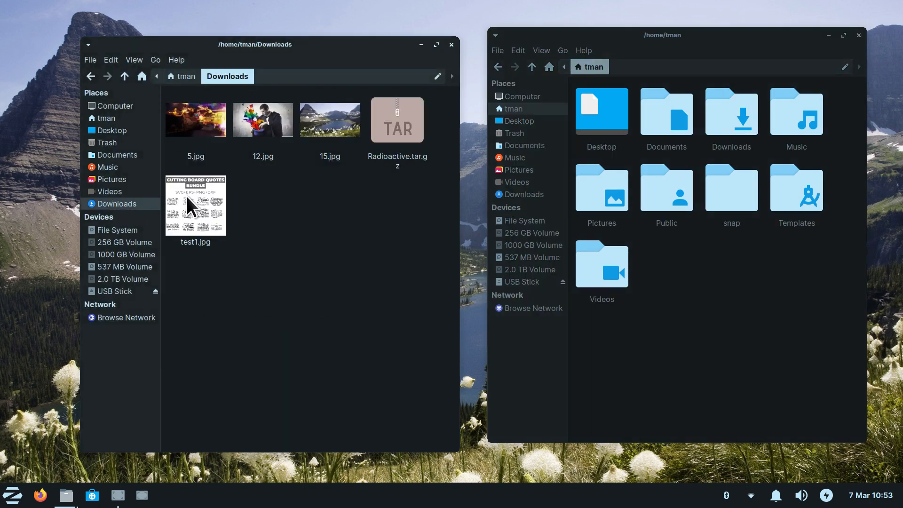
left_click(533, 195)
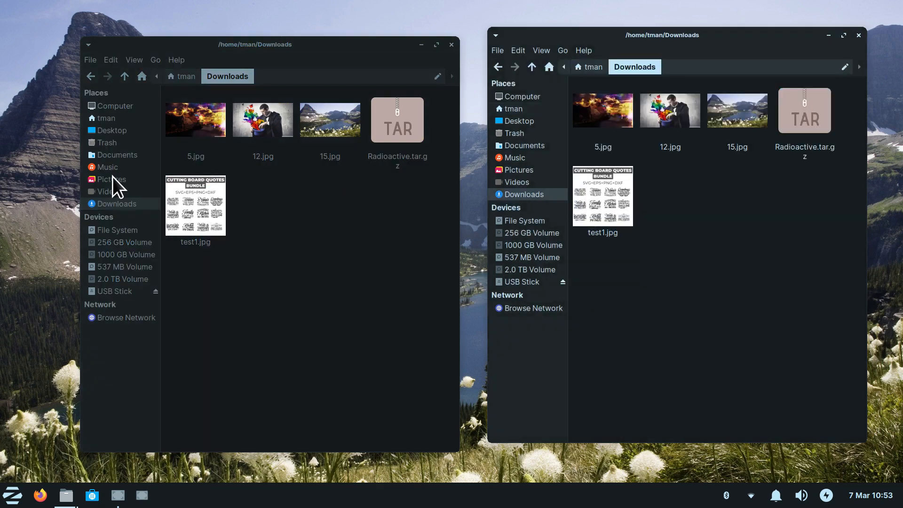
left_click(119, 156)
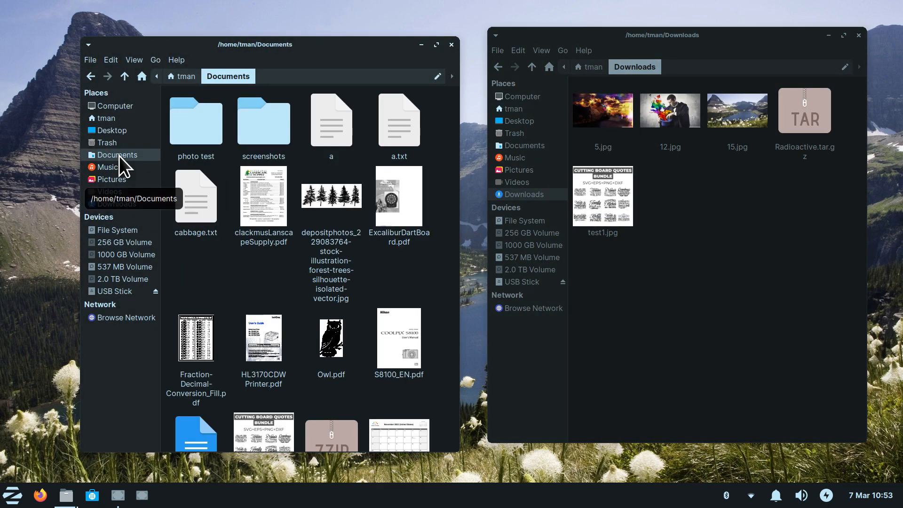
Create a new folder named test1 in the home folder.
left_click(115, 119)
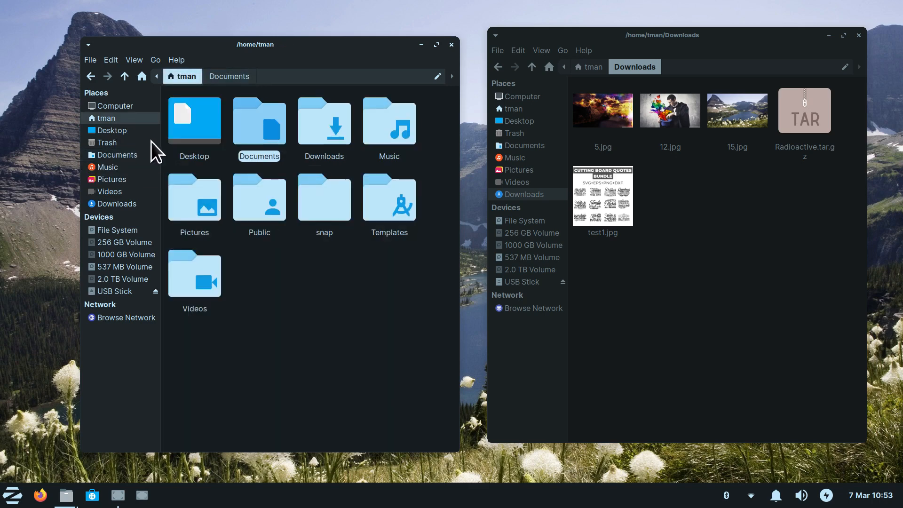
right_click(301, 277)
left_click(354, 285)
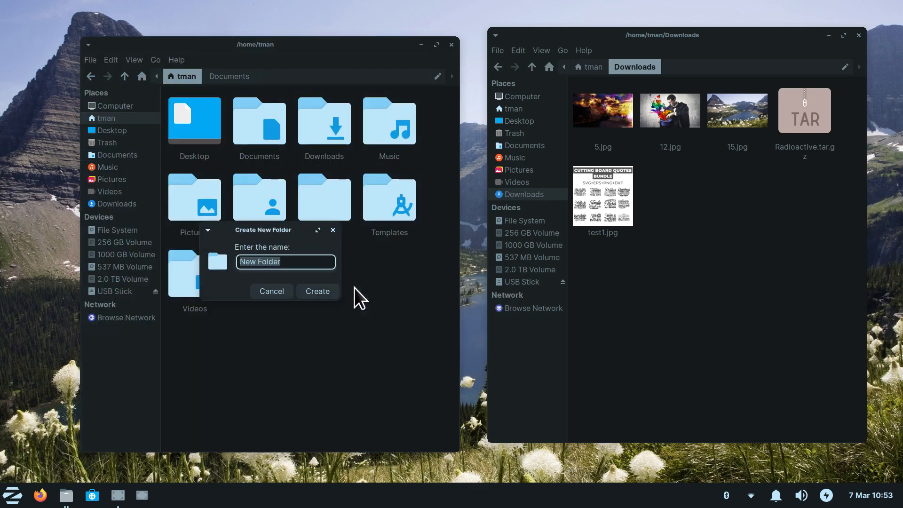
type("test1")
key("Return")
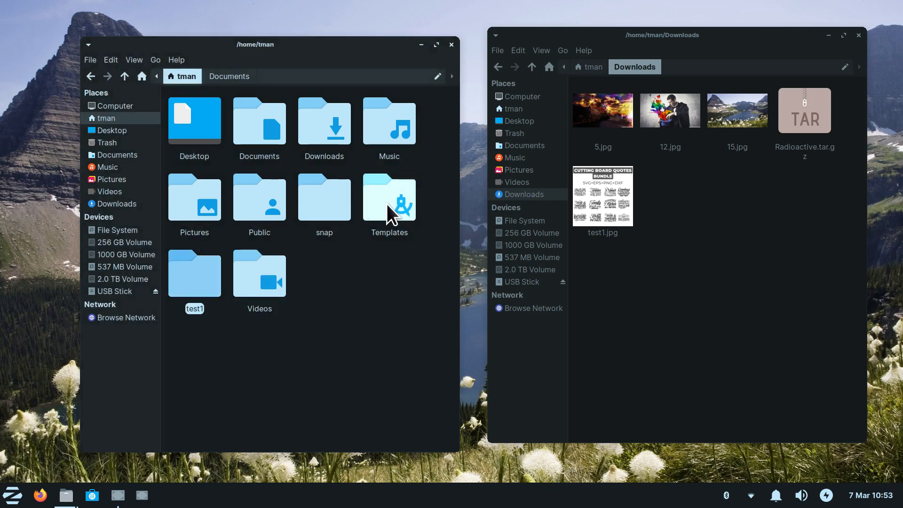
Open the test1 folder and move test1.jpg into it from Downloads.
double_click(188, 283)
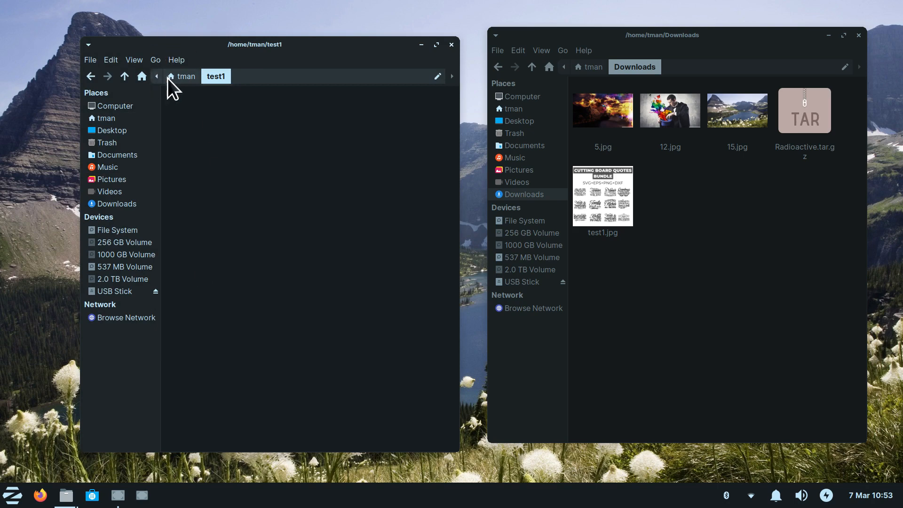
left_click_drag(620, 198, 341, 162)
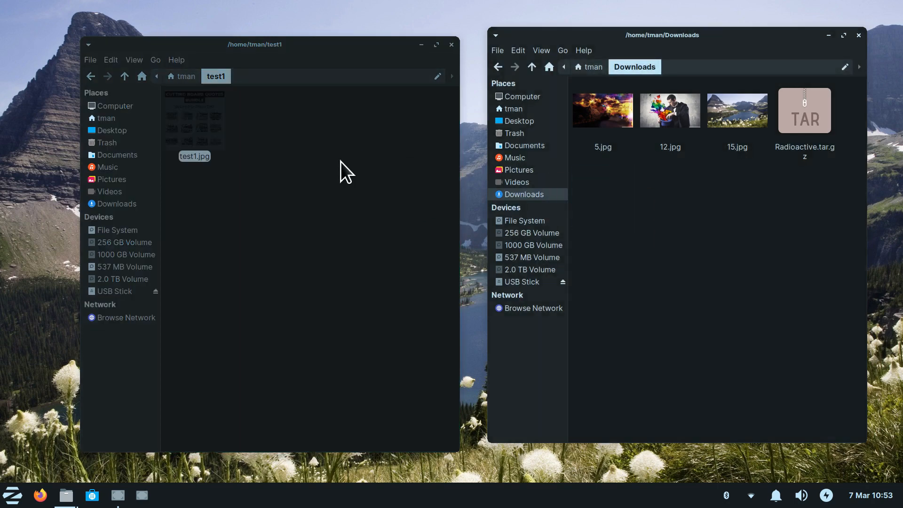
left_click(341, 162)
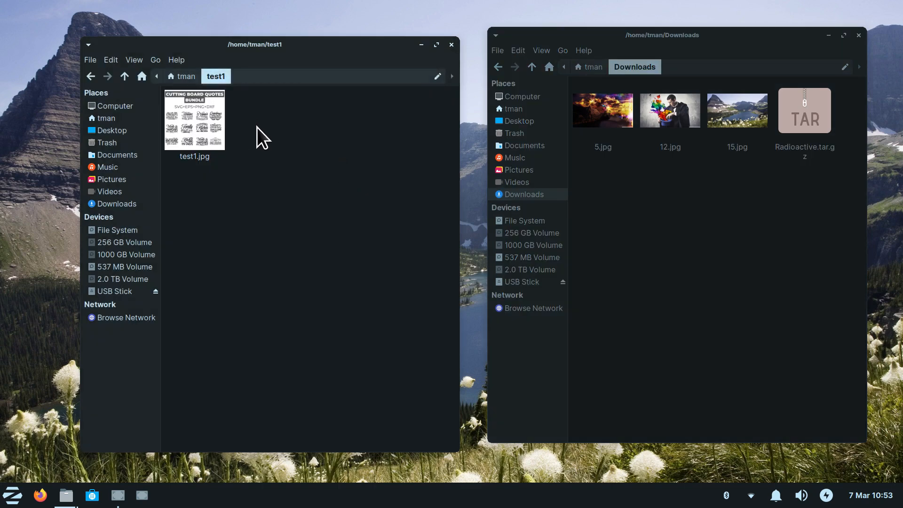
View the test1 folder's contents in the Downloads window through the home folder, and return to the home folder.
left_click(514, 110)
double_click(601, 263)
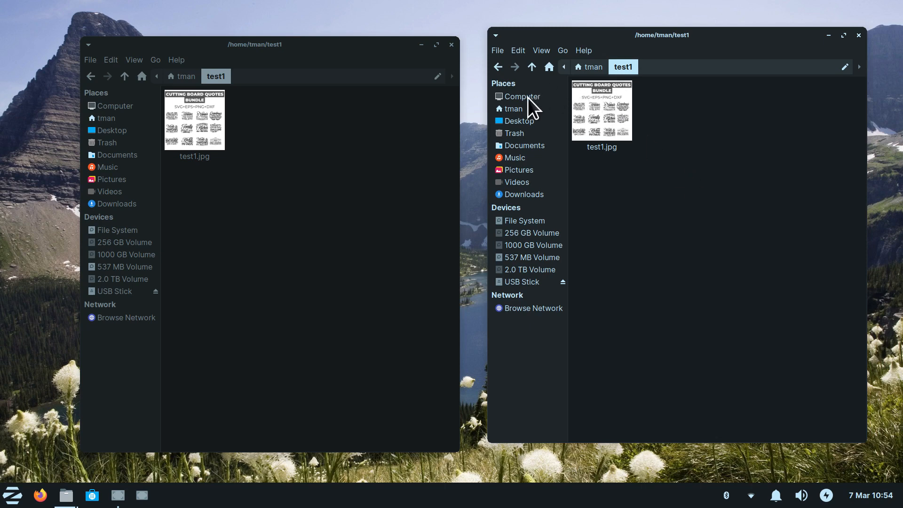
left_click(512, 109)
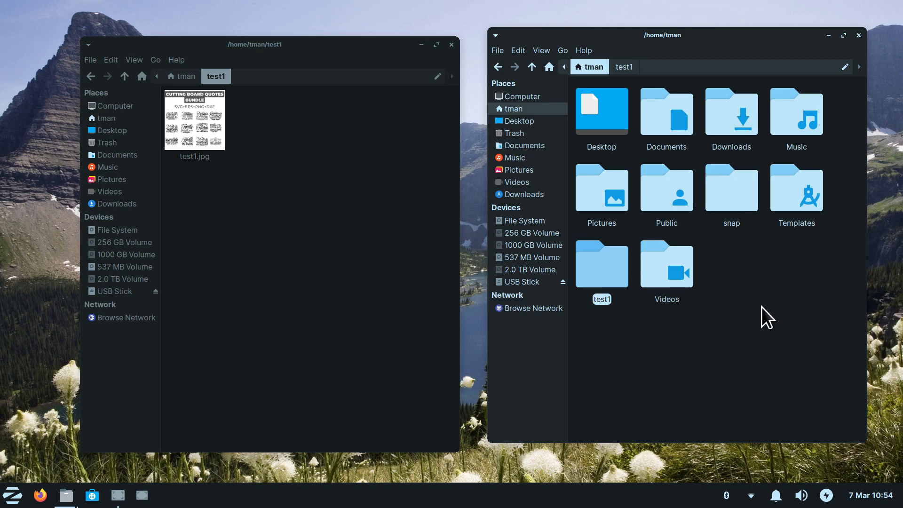
scroll(761, 307, "down", 2)
scroll(761, 307, "up", 3)
scroll(761, 306, "down", 2)
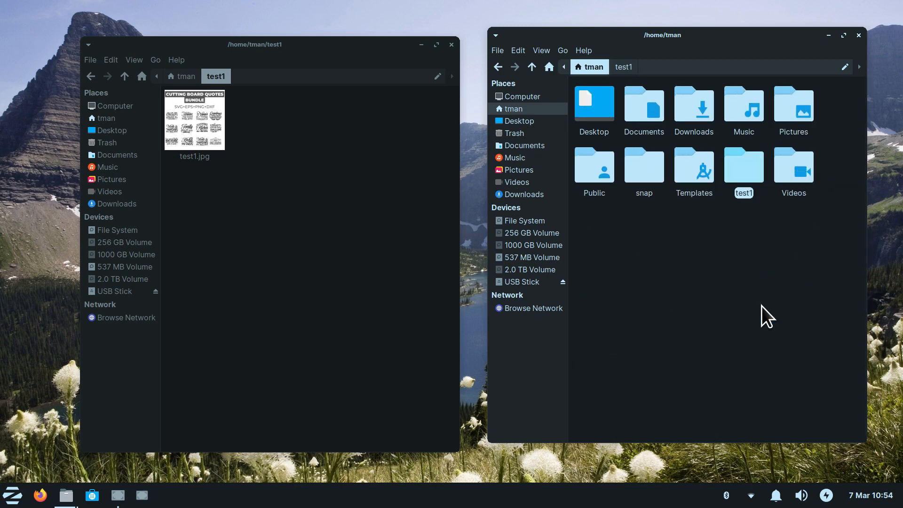
scroll(761, 306, "up", 1)
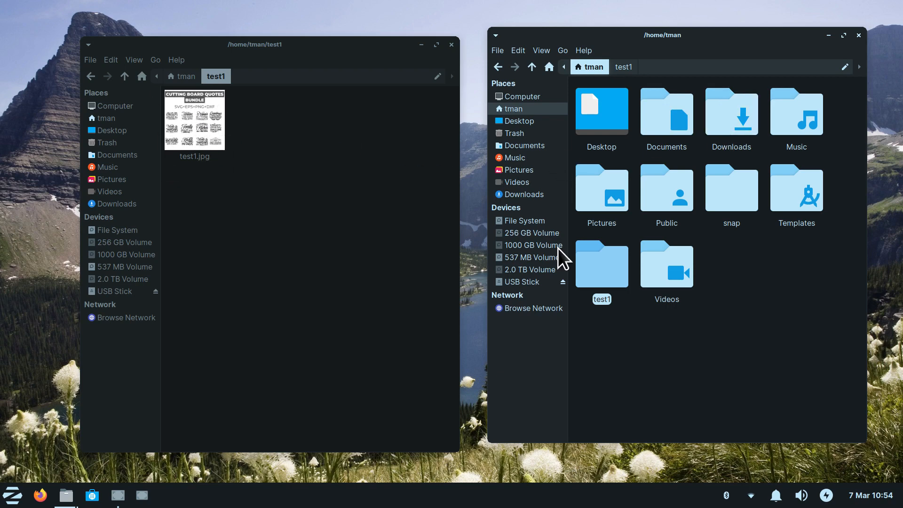
Copy test1.jpg from the test1 folder to the USB Stick and close the USB Stick window.
left_click(523, 282)
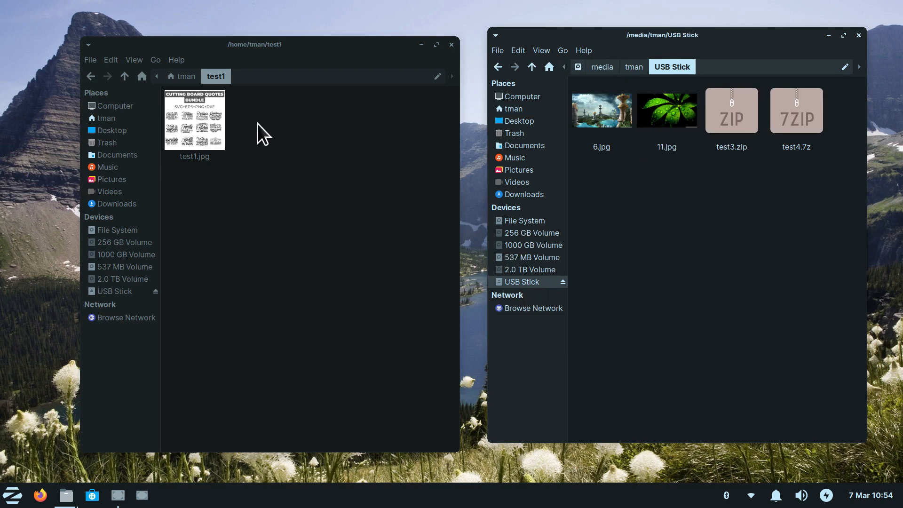
left_click(202, 116)
left_click_drag(201, 117, 613, 232)
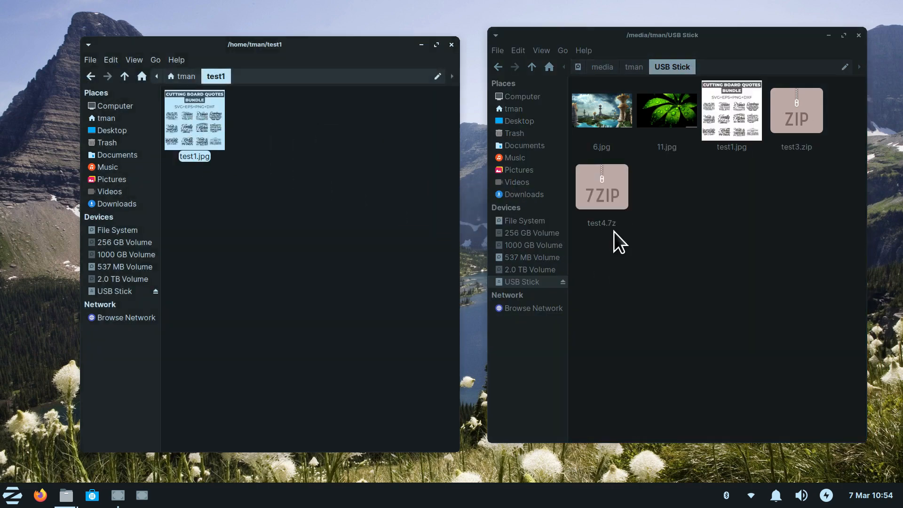
left_click(709, 258)
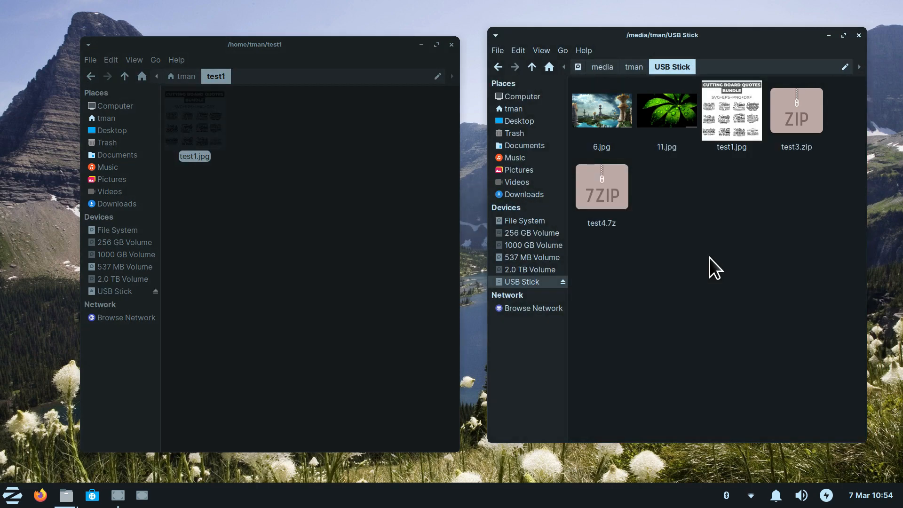
left_click(272, 152)
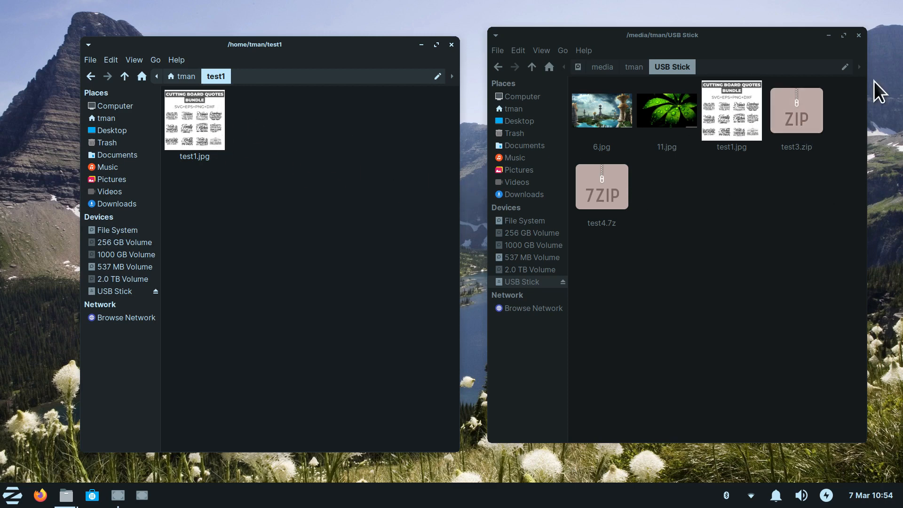
left_click(859, 35)
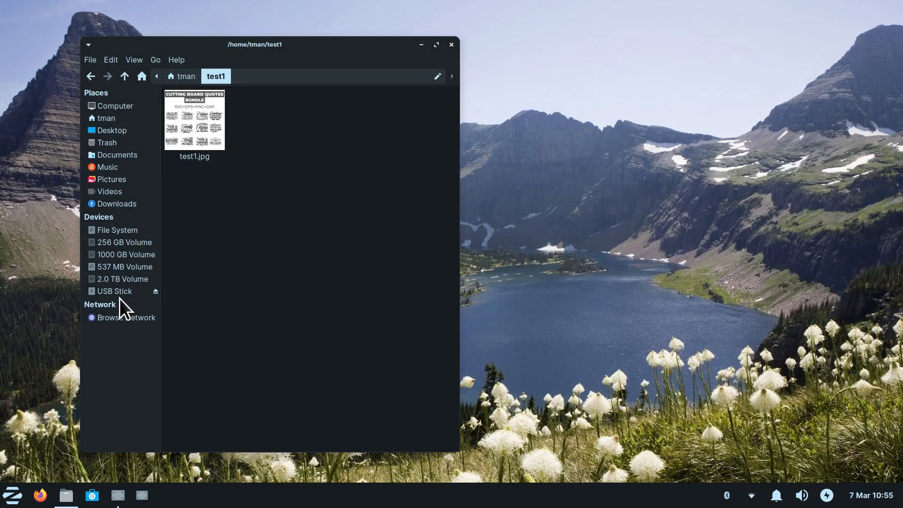
Move the test1 window aside, open the Disks utility from the system Settings, and select the 16 GB drive.
left_click_drag(289, 46, 579, 54)
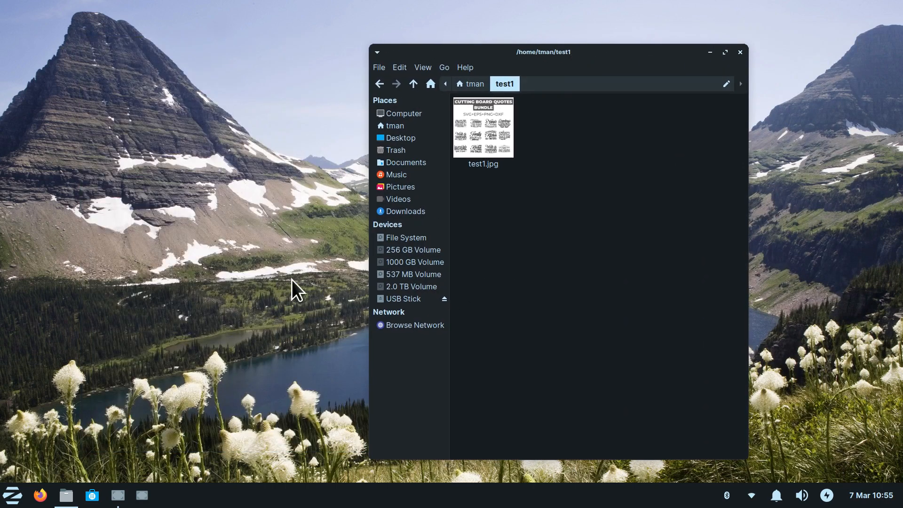
left_click(12, 494)
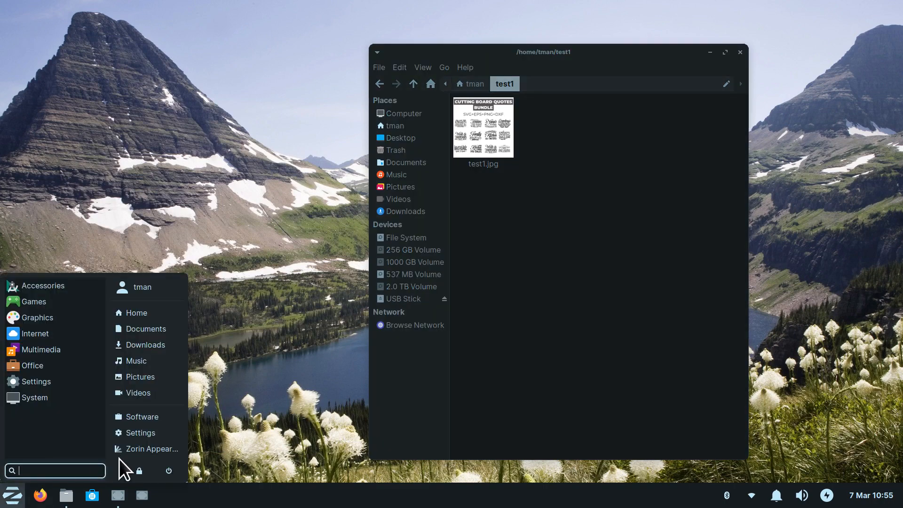
left_click(140, 433)
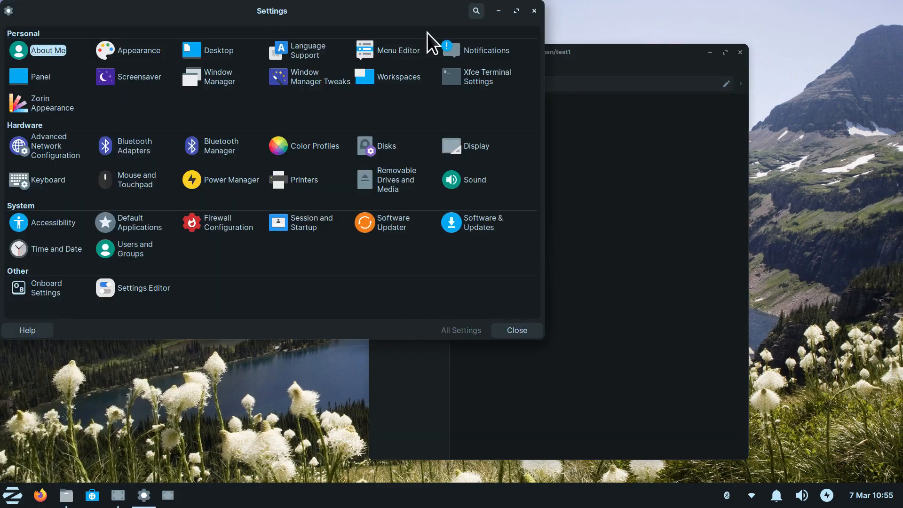
left_click_drag(368, 13, 567, 102)
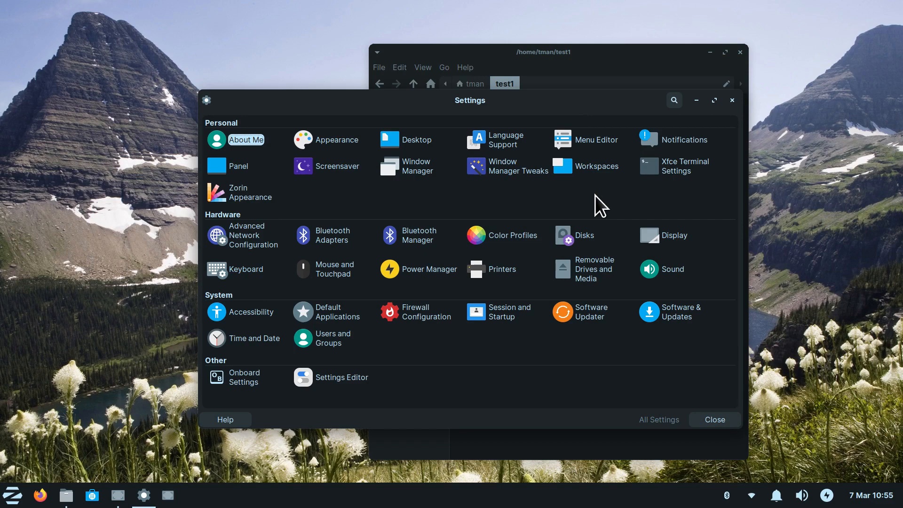
left_click(583, 238)
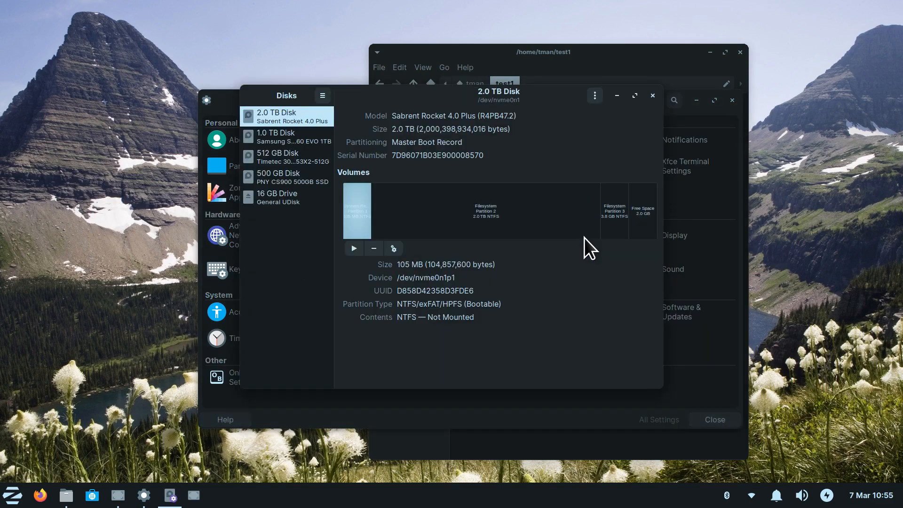
left_click(281, 199)
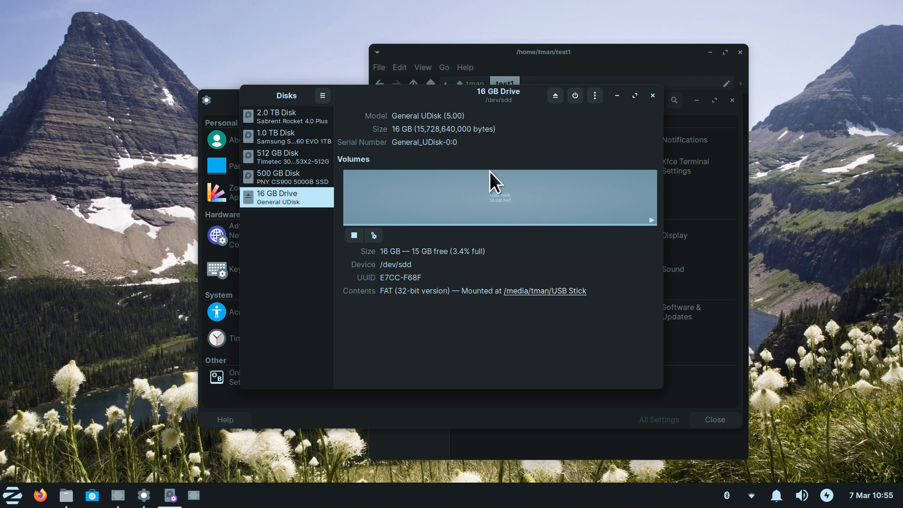
Examine the format types offered for the 16 GB drive's partition, including the custom formats under Other, and cancel the formatting.
left_click(374, 235)
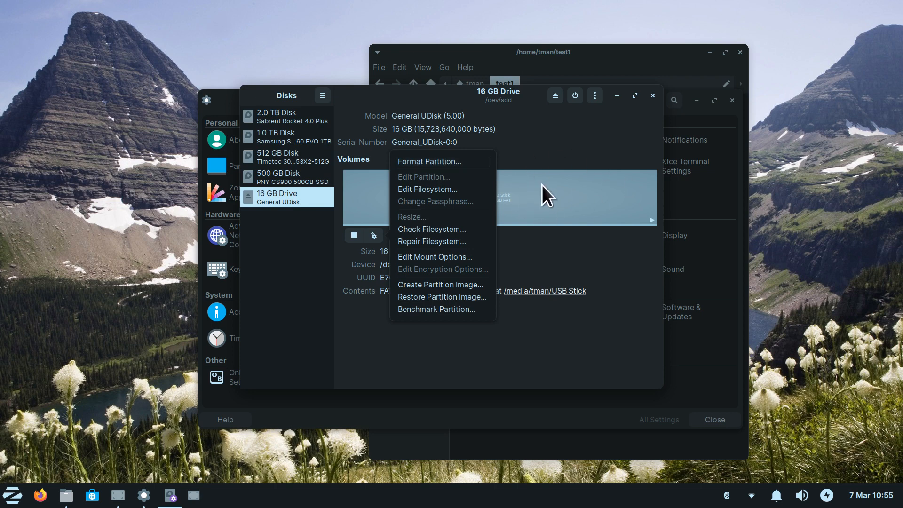
left_click(438, 163)
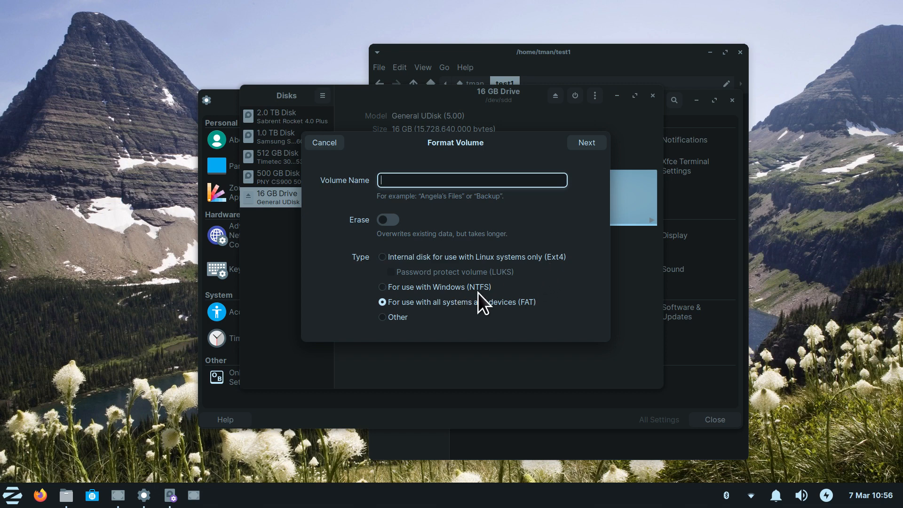
left_click(386, 320)
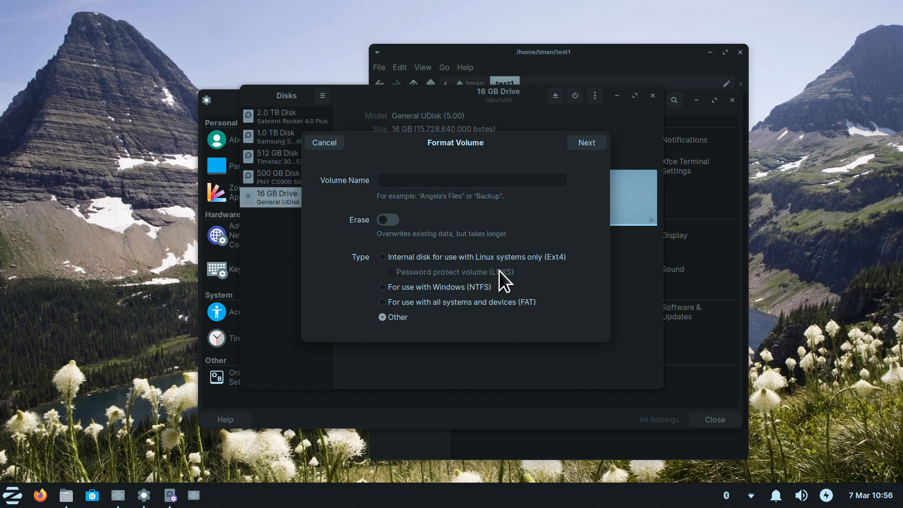
left_click(588, 143)
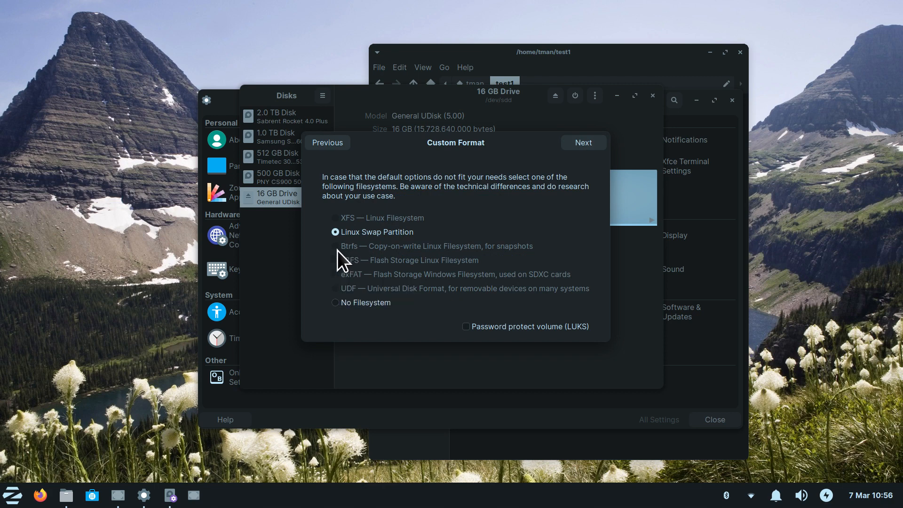
left_click(343, 143)
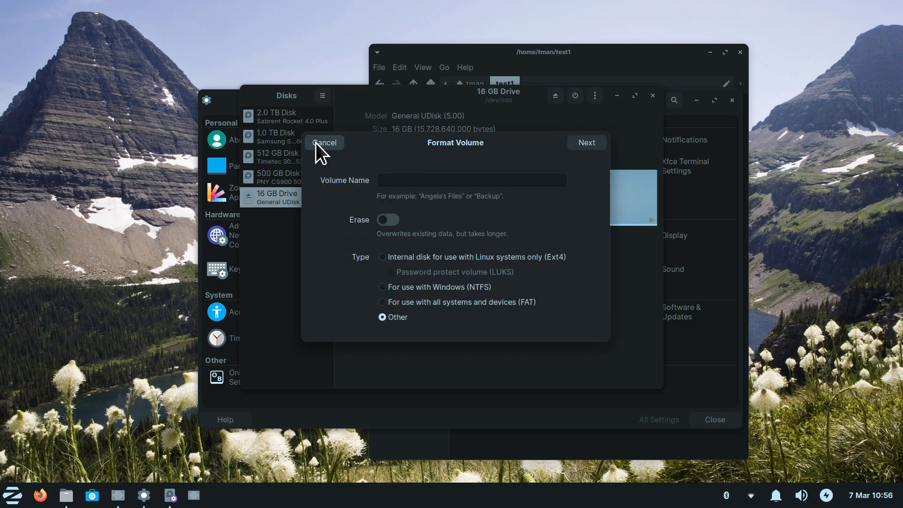
left_click(476, 304)
left_click(322, 143)
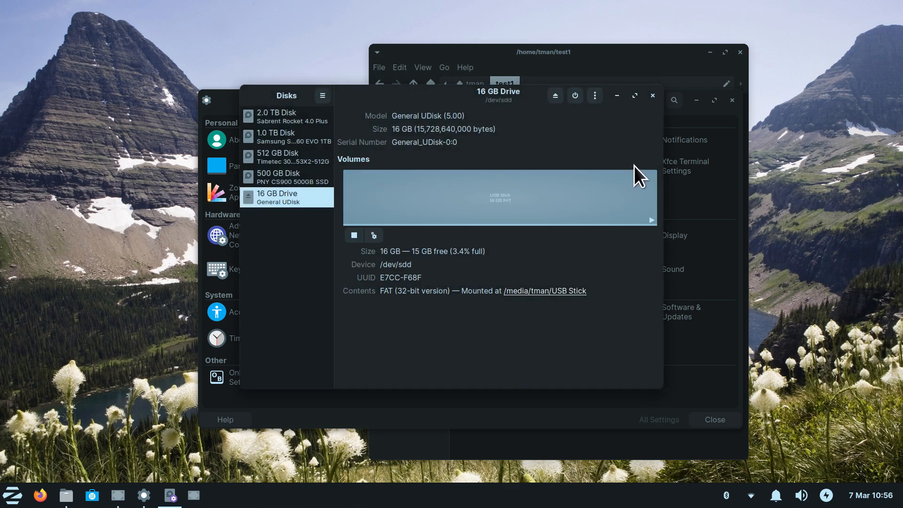
Close the Disks, Settings and test1 file manager windows to return to the desktop.
left_click(653, 98)
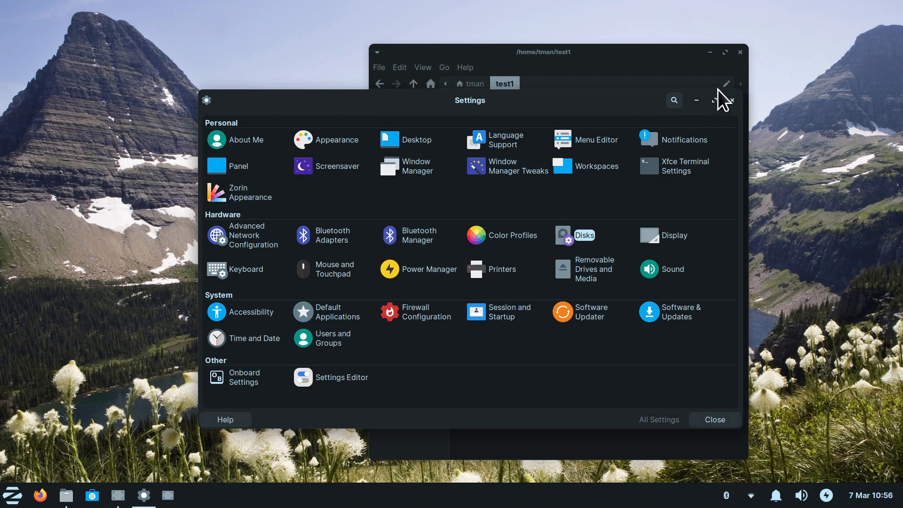
left_click(732, 101)
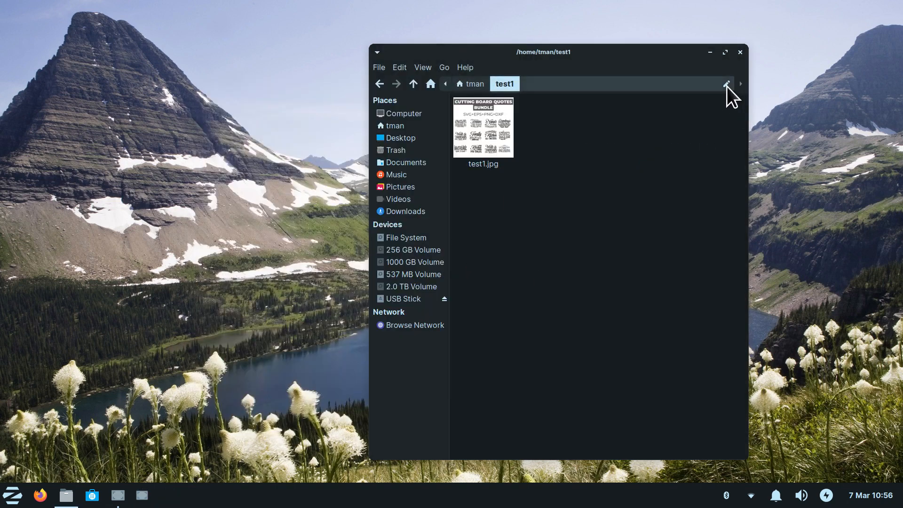
left_click(741, 50)
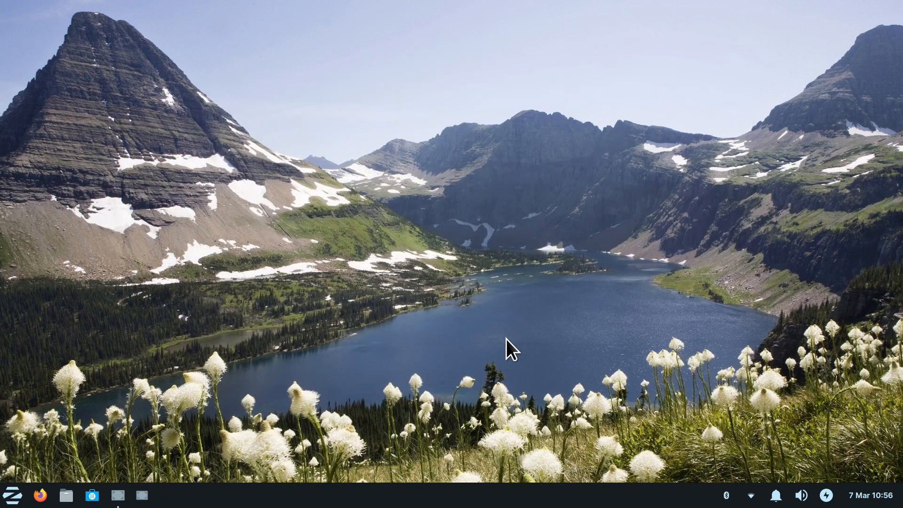